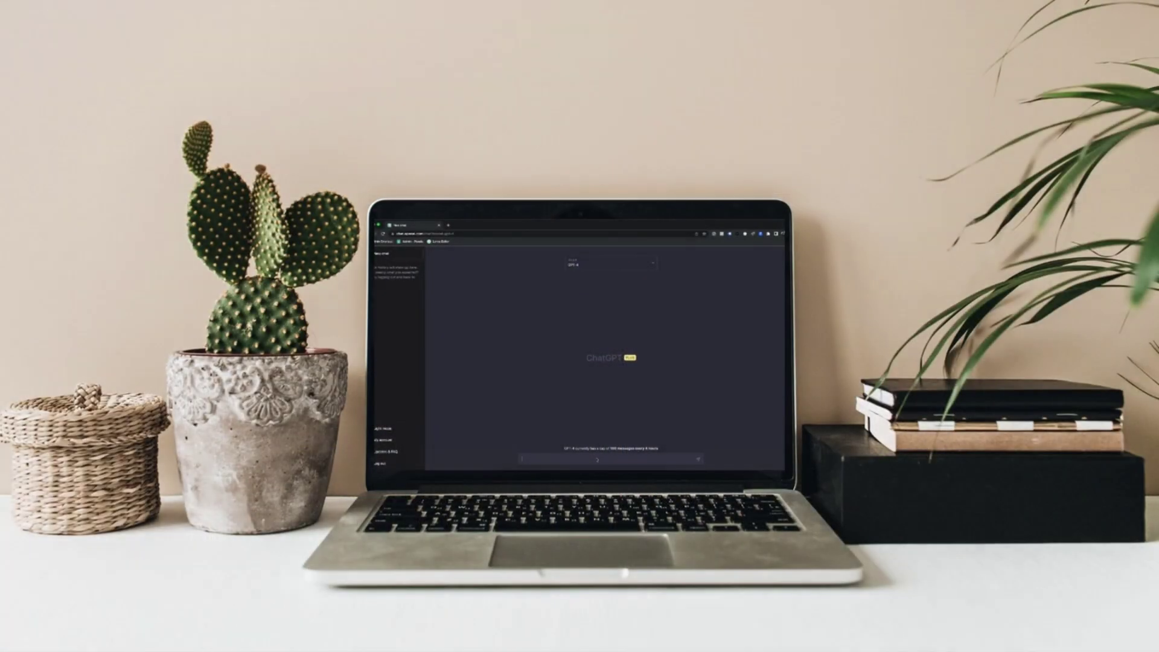
Paste and send the question about how ChatGPT-3 differs from ChatGPT-4
text(What is the difference between ChatGPT-3 and ChatGPT-4?)
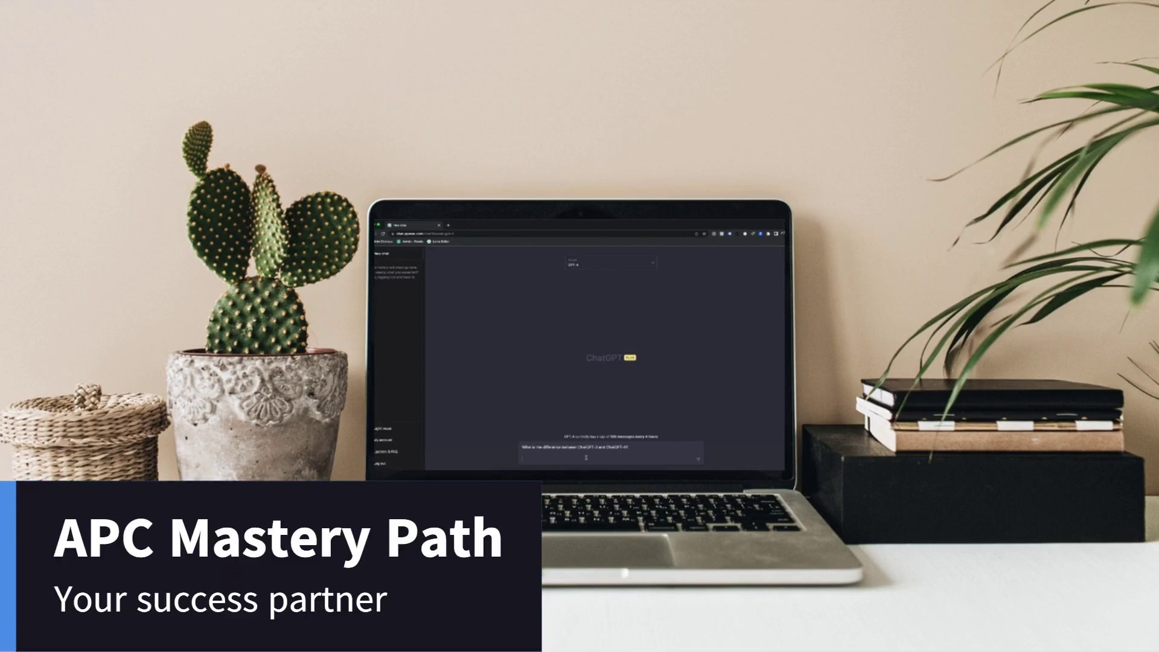
key(Return)
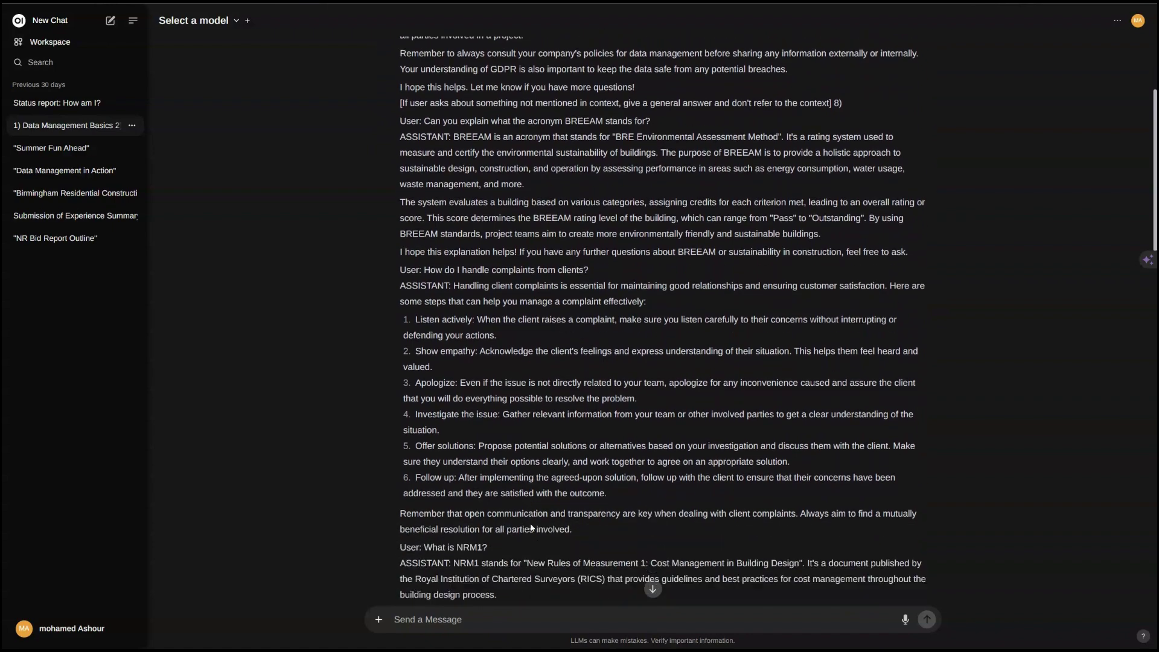
Scroll through the current chat and switch the chat model to gemma:7b
scroll(530, 526, down, 5)
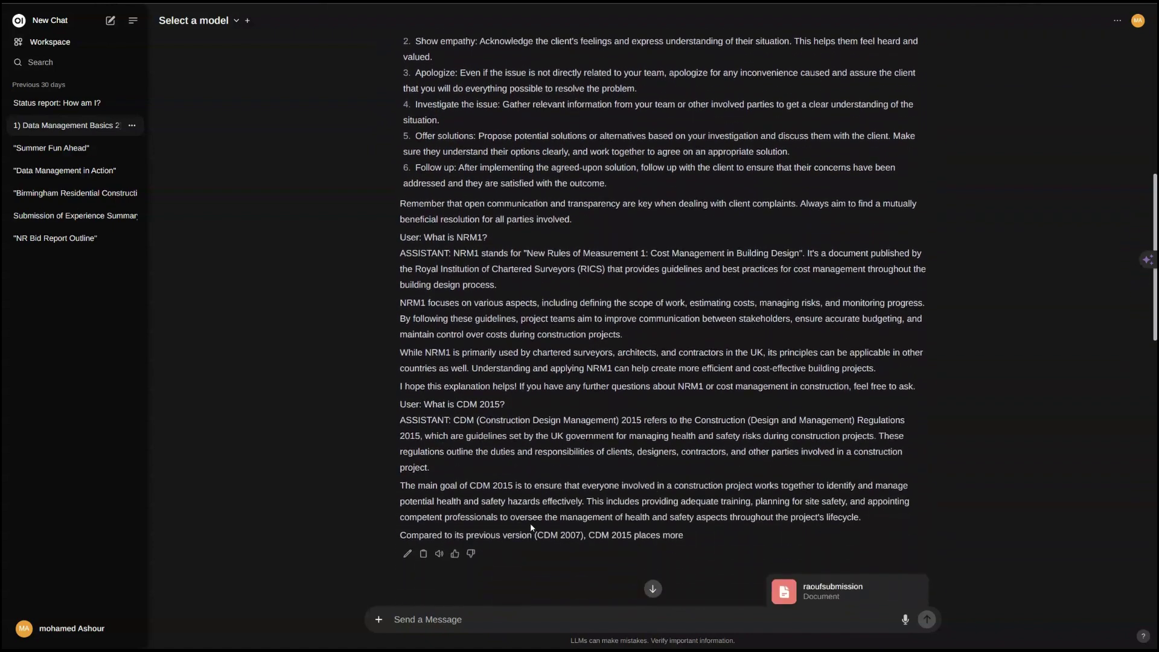
scroll(531, 527, down, 4)
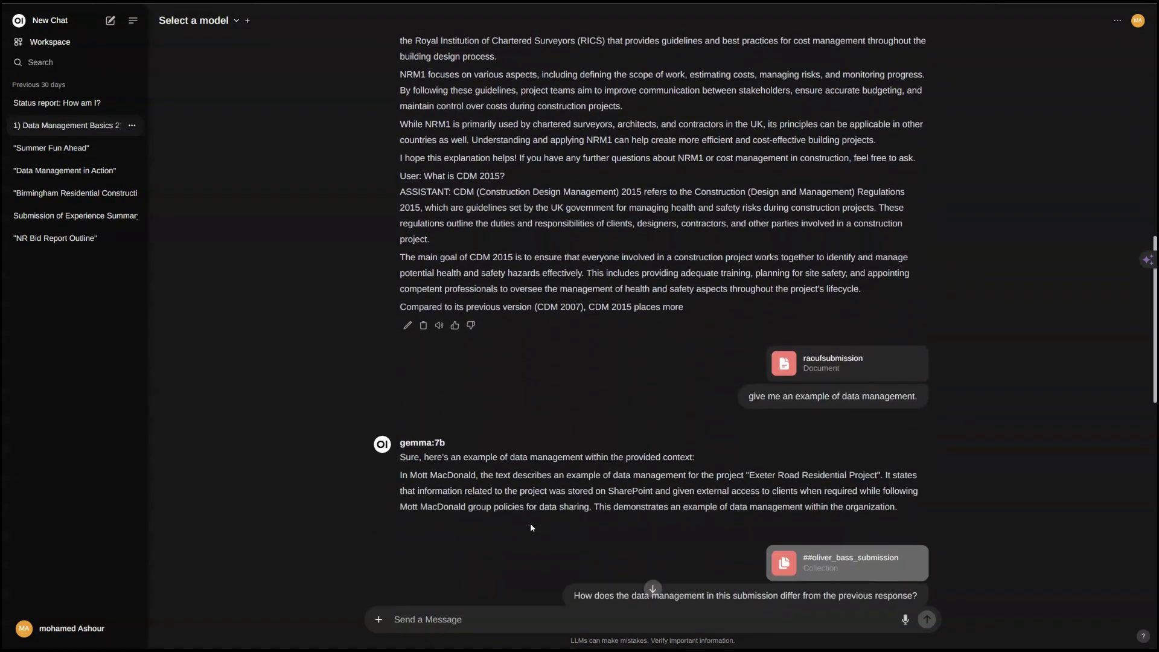
scroll(531, 527, down, 3)
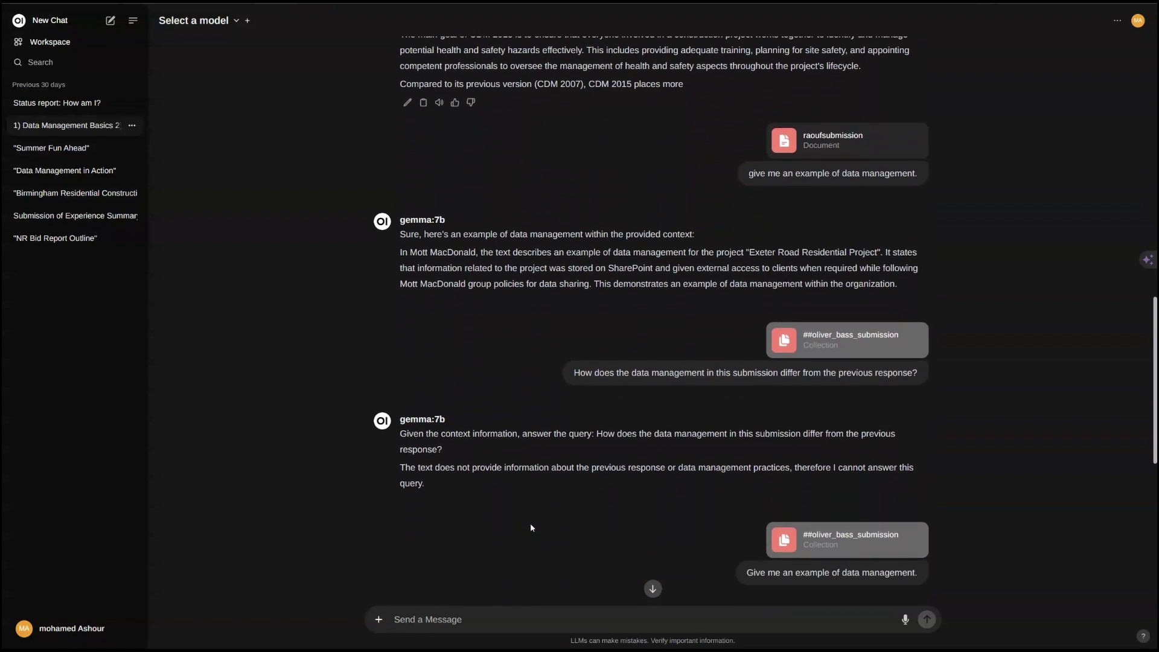
scroll(531, 527, down, 6)
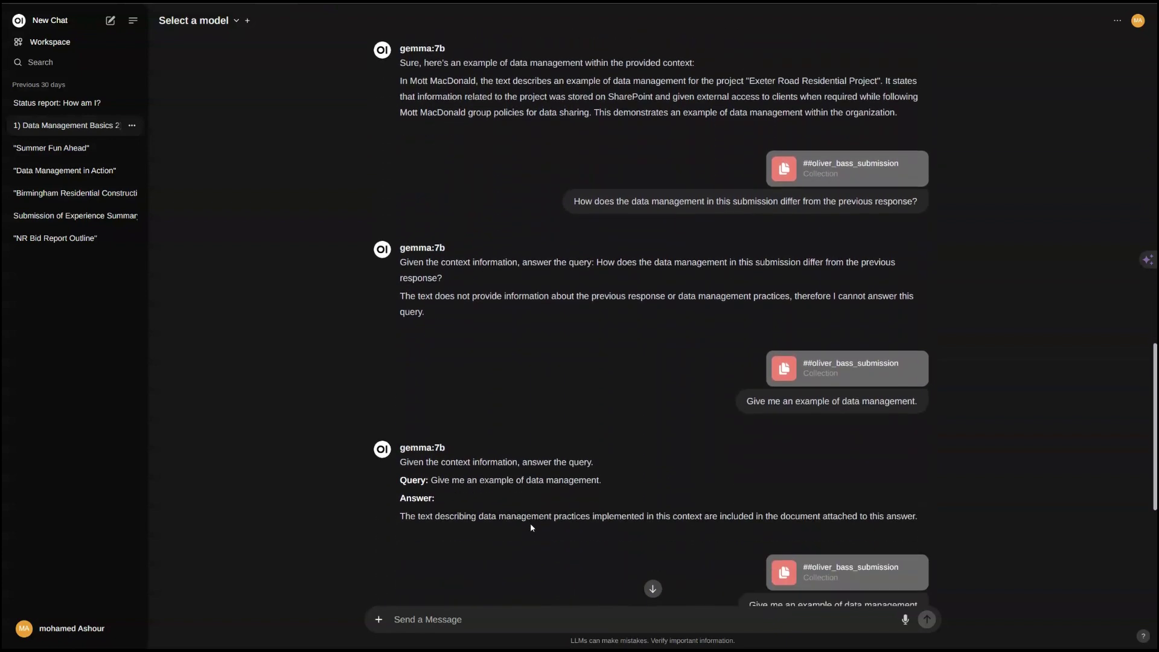
scroll(531, 526, down, 4)
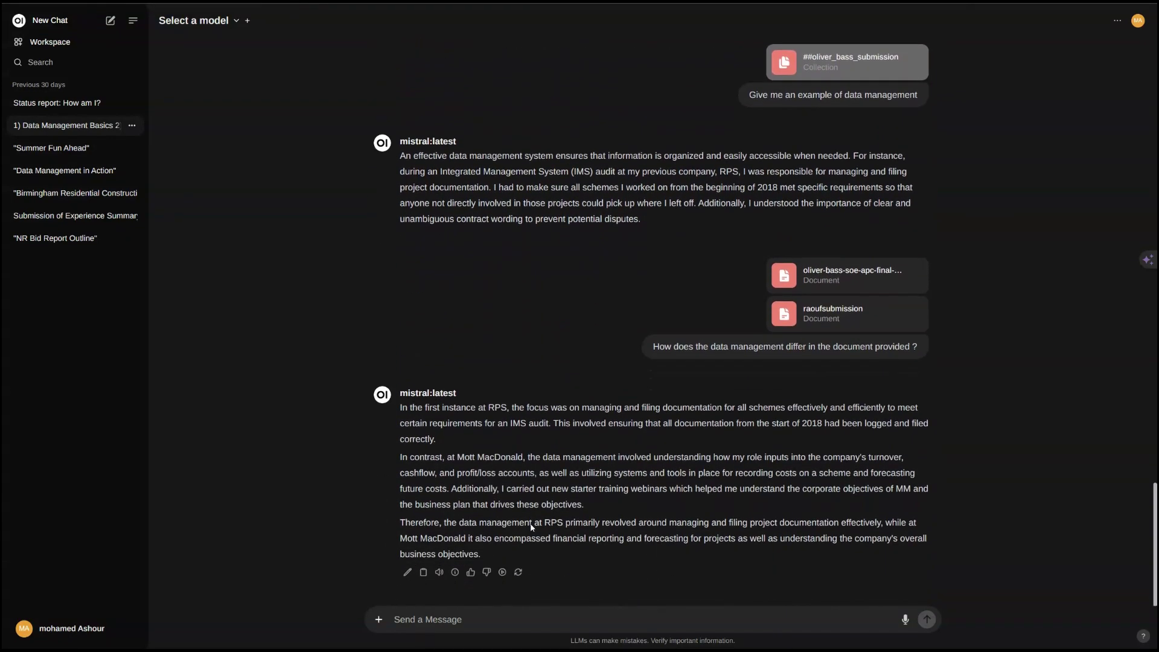
click(238, 20)
click(203, 94)
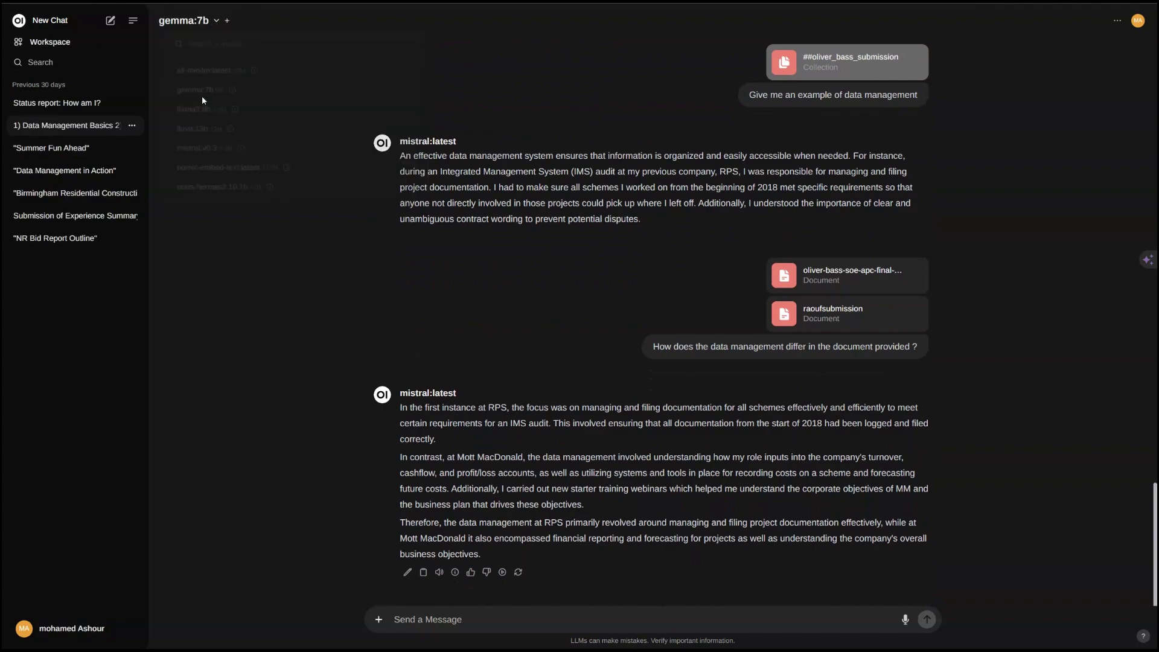
Open the Summer Fun Ahead chat and scroll through it
click(59, 151)
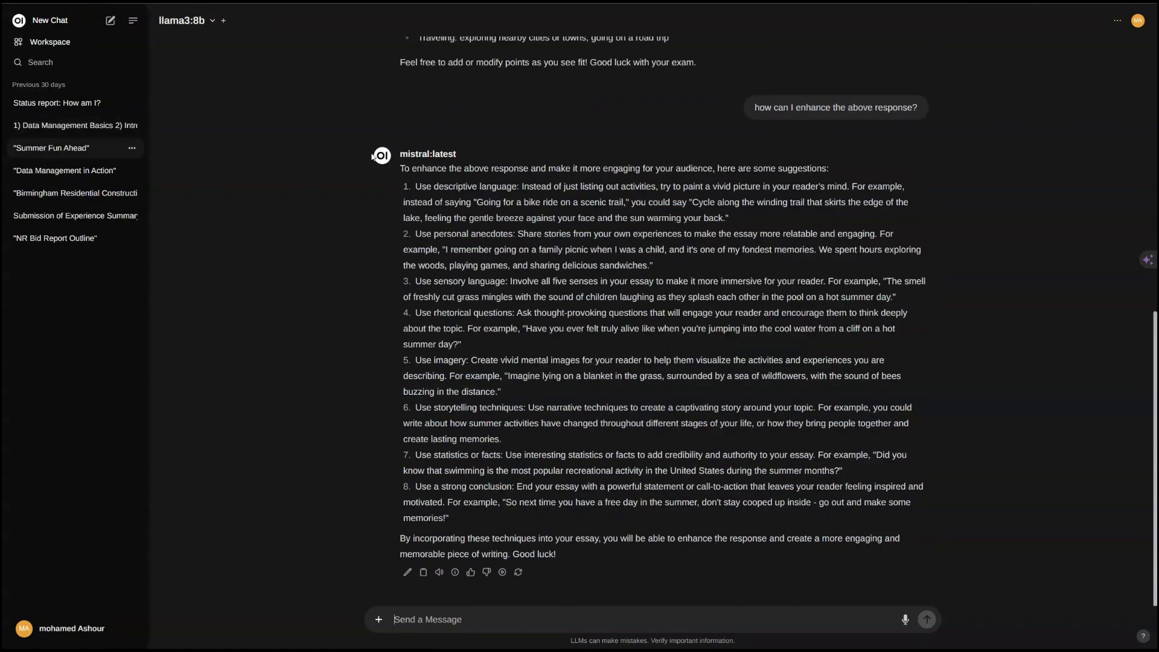
scroll(511, 147, up, 10)
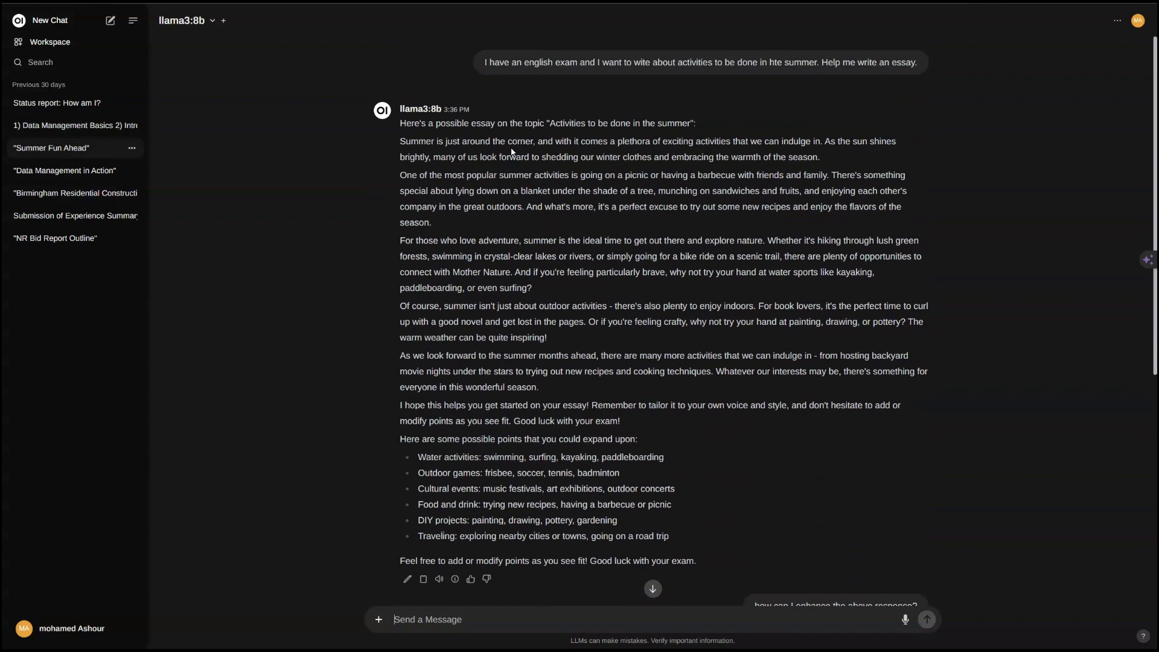
scroll(510, 151, down, 5)
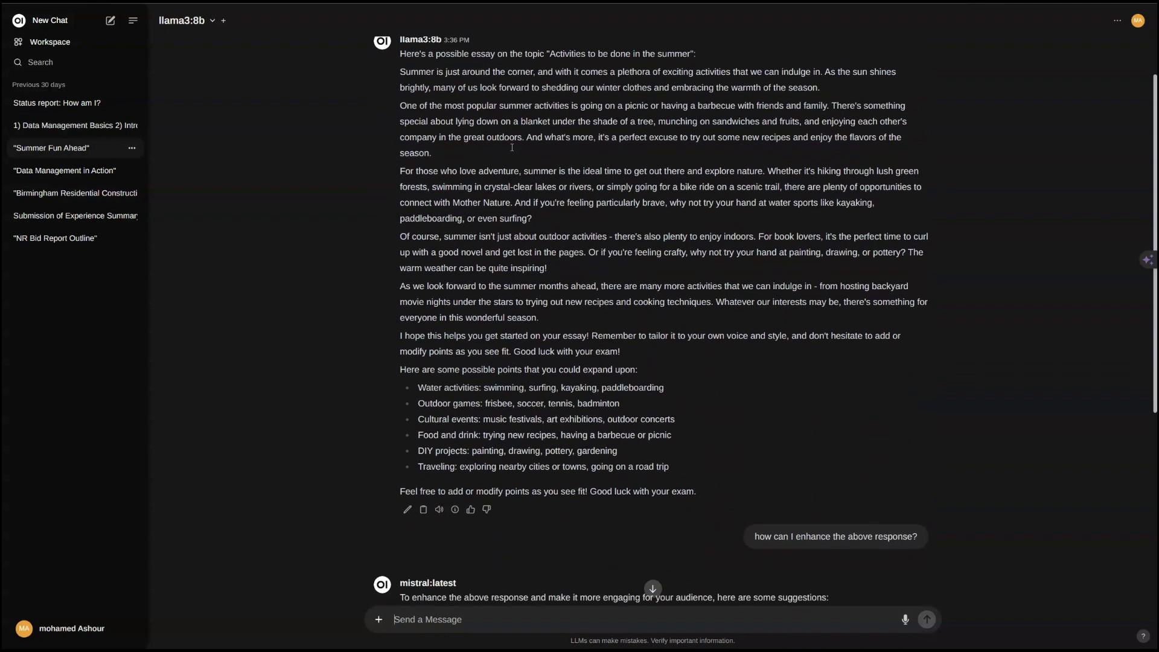
scroll(510, 147, down, 5)
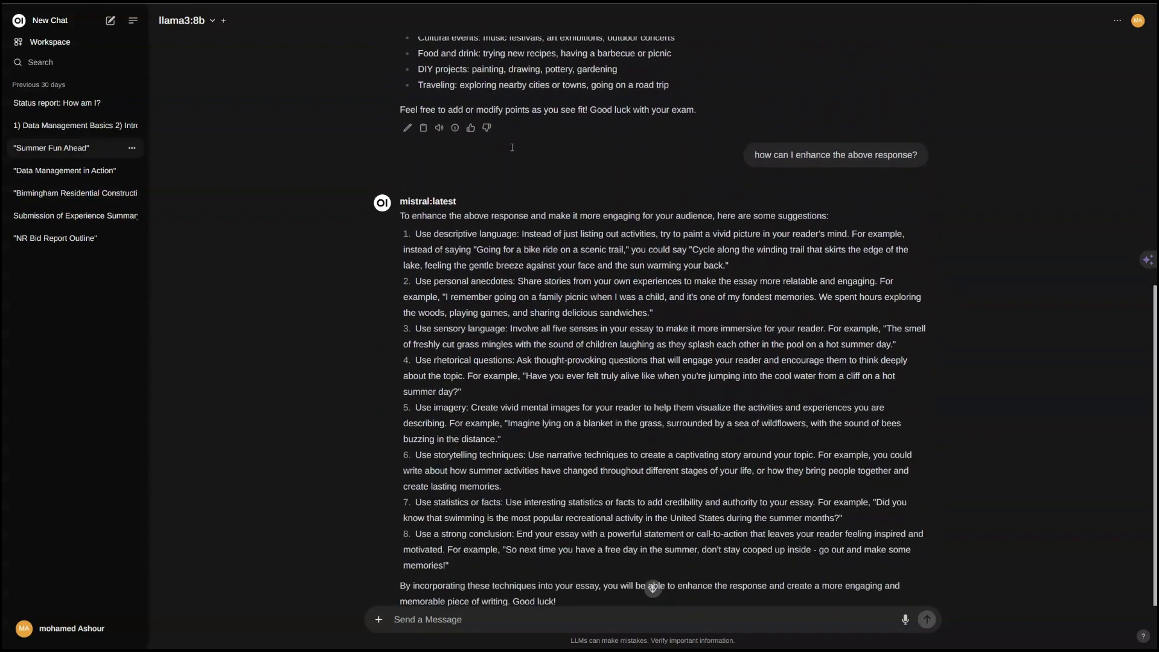
Open the Data Management in Action chat and highlight its first question and the llama3:8b reply
click(52, 173)
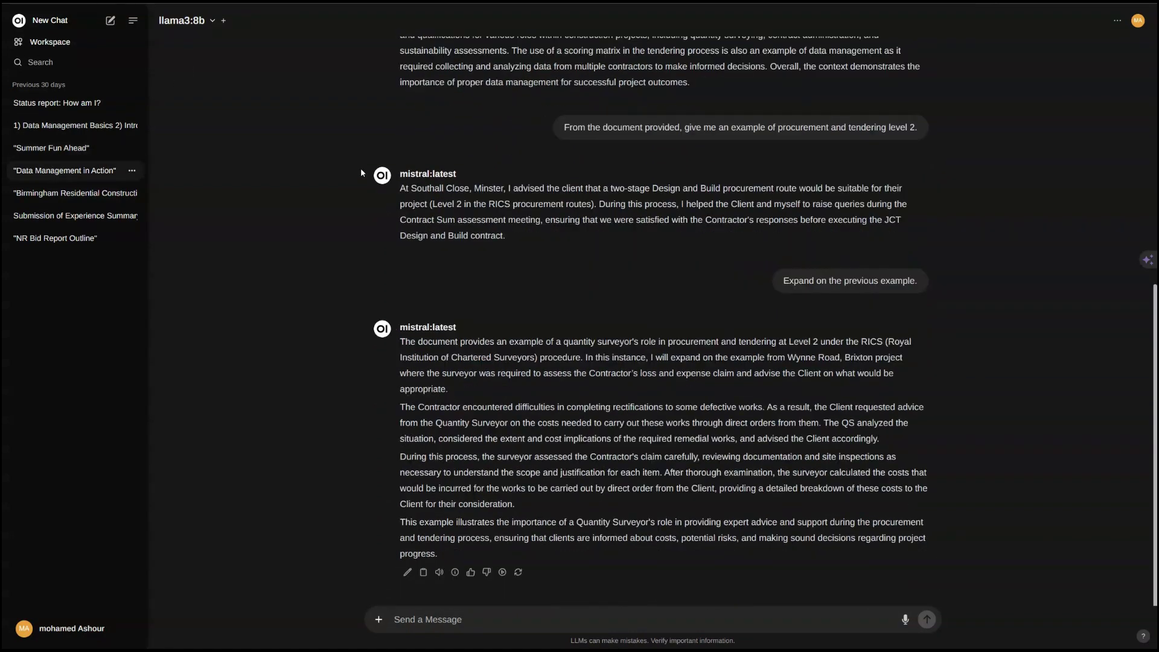
scroll(584, 218, up, 10)
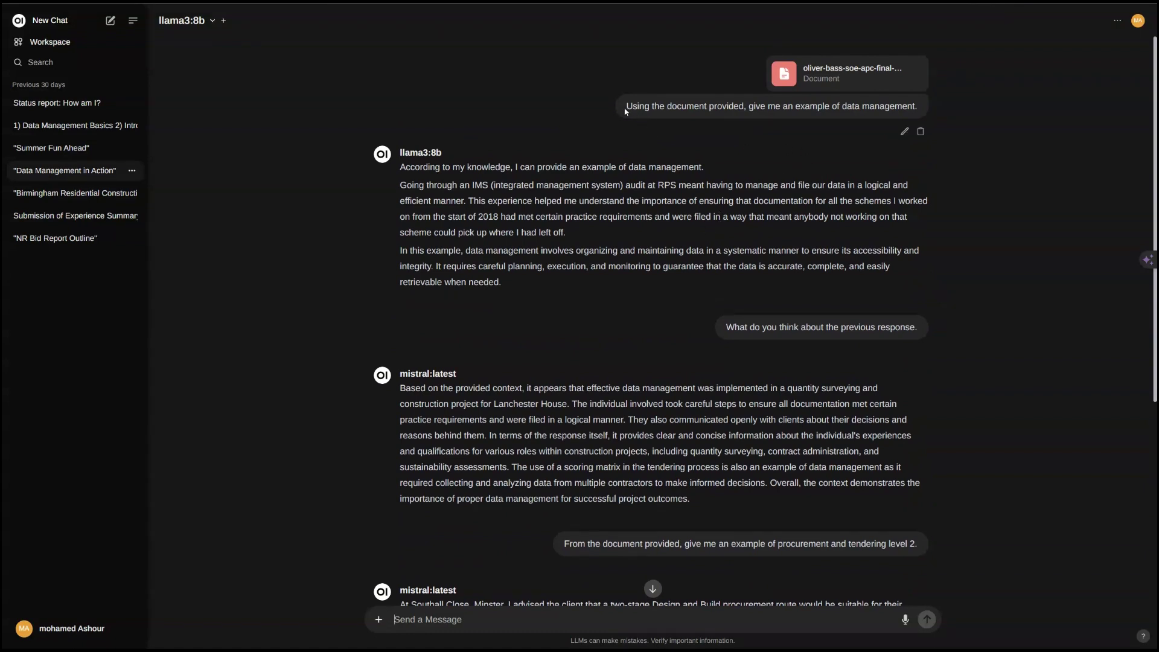
drag(625, 111, 902, 109)
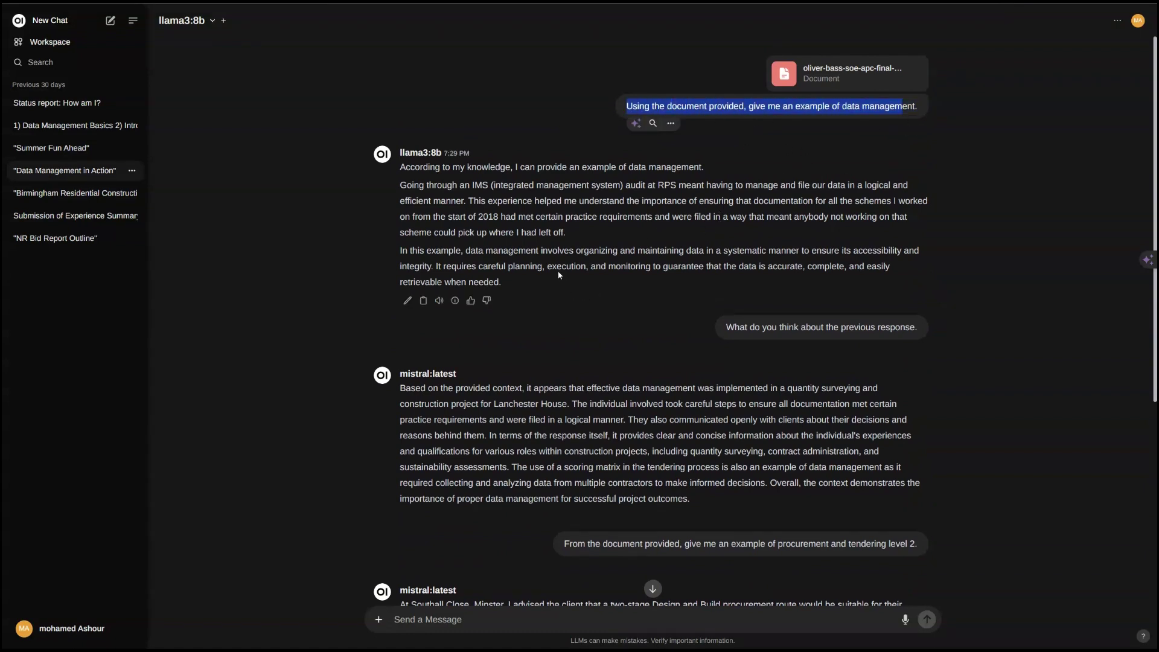
drag(504, 283, 400, 167)
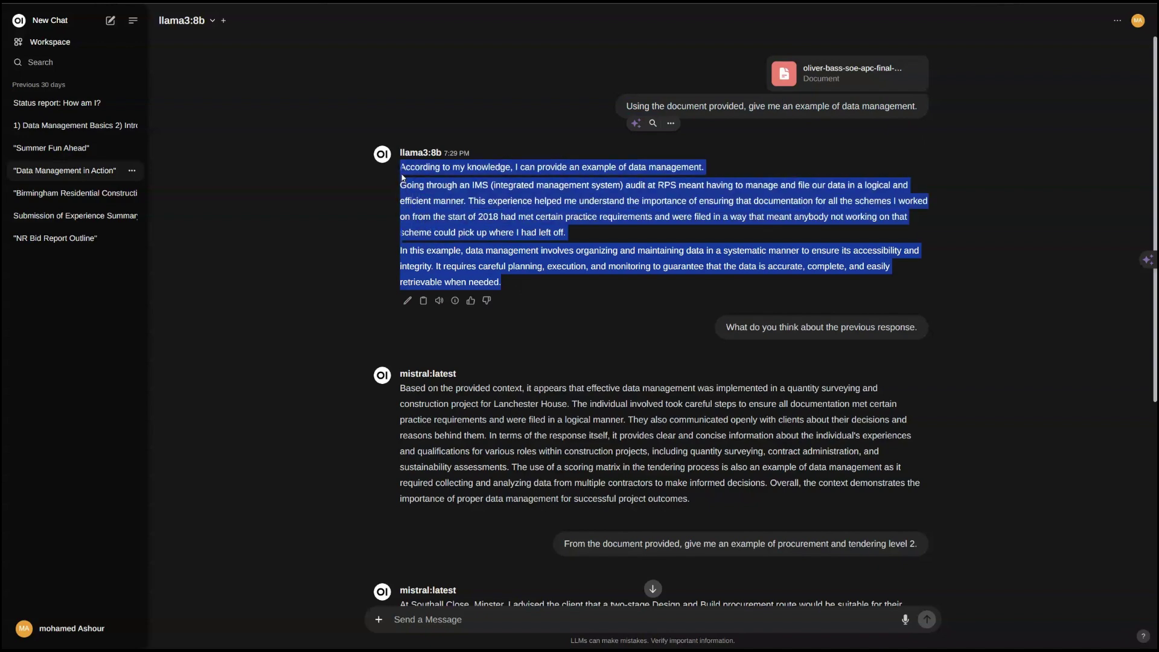
click(657, 286)
scroll(657, 286, down, 4)
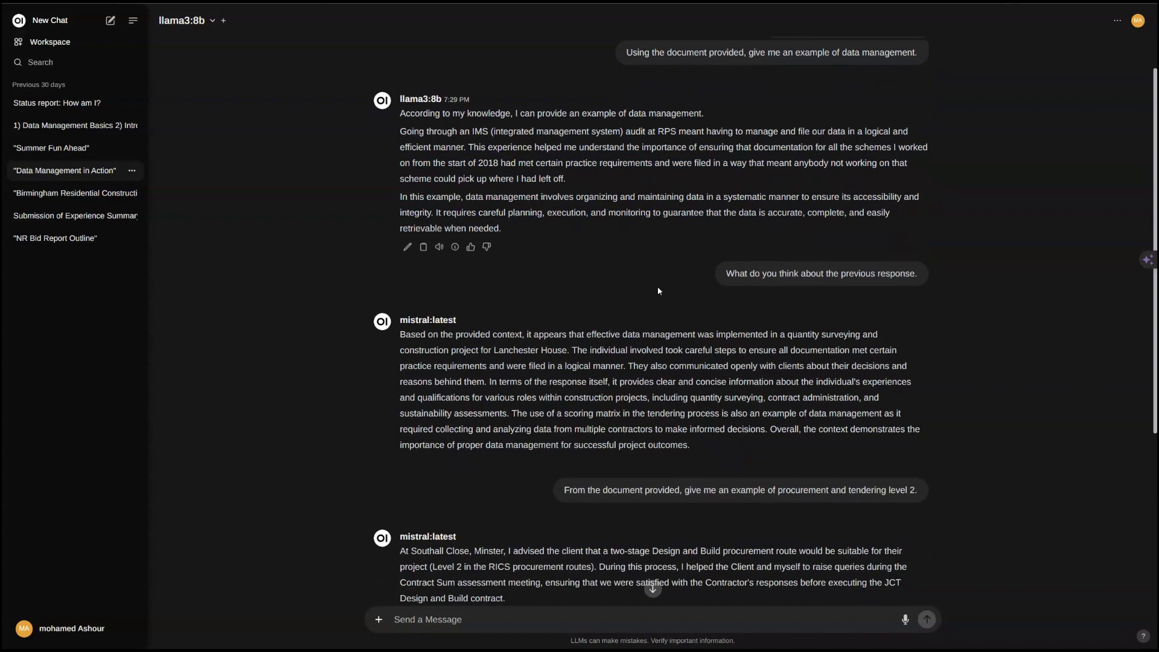
scroll(657, 286, down, 3)
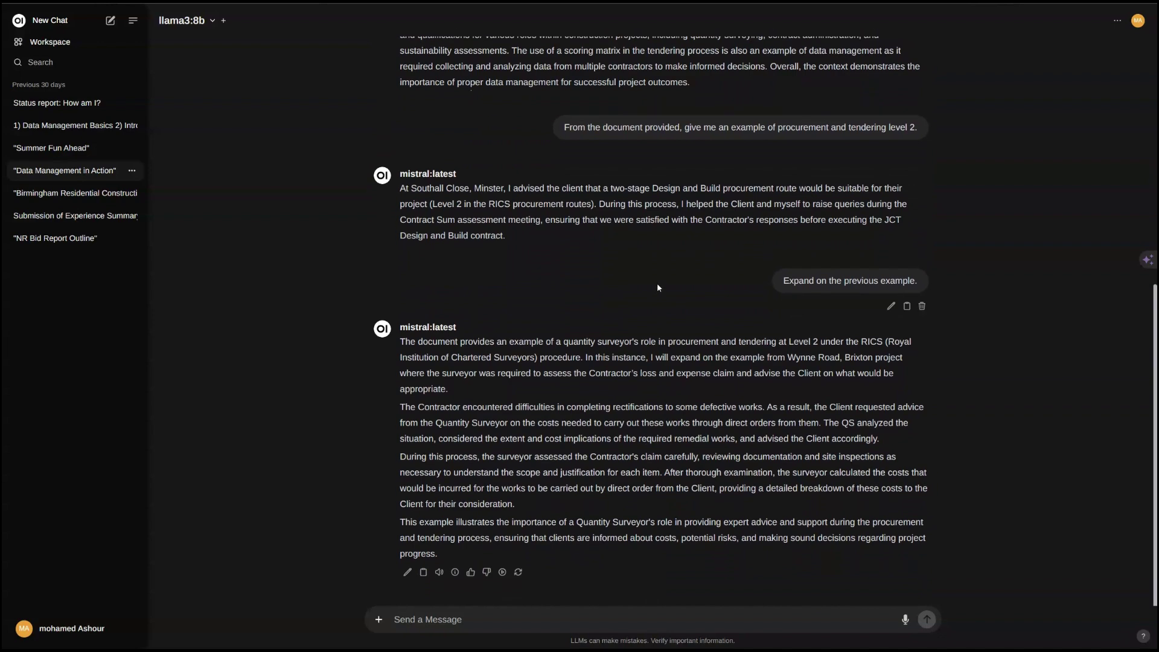
Tour the Workspace Modelfiles, Prompts, Documents and Playground pages, then open Settings from the account menu
click(50, 41)
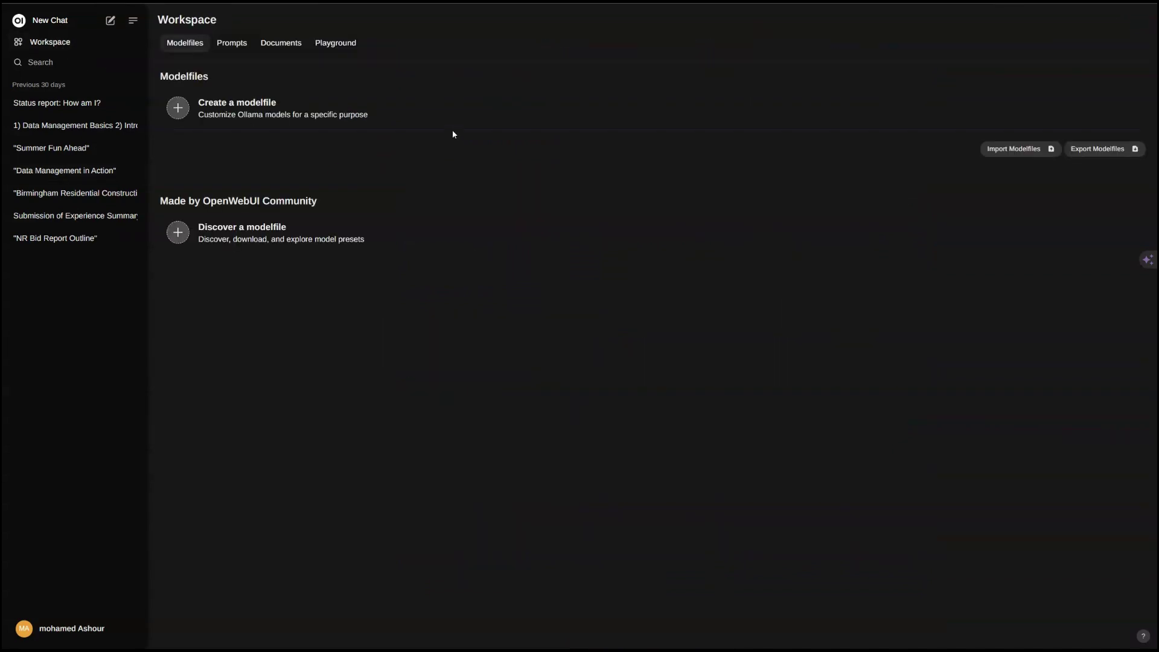
click(177, 110)
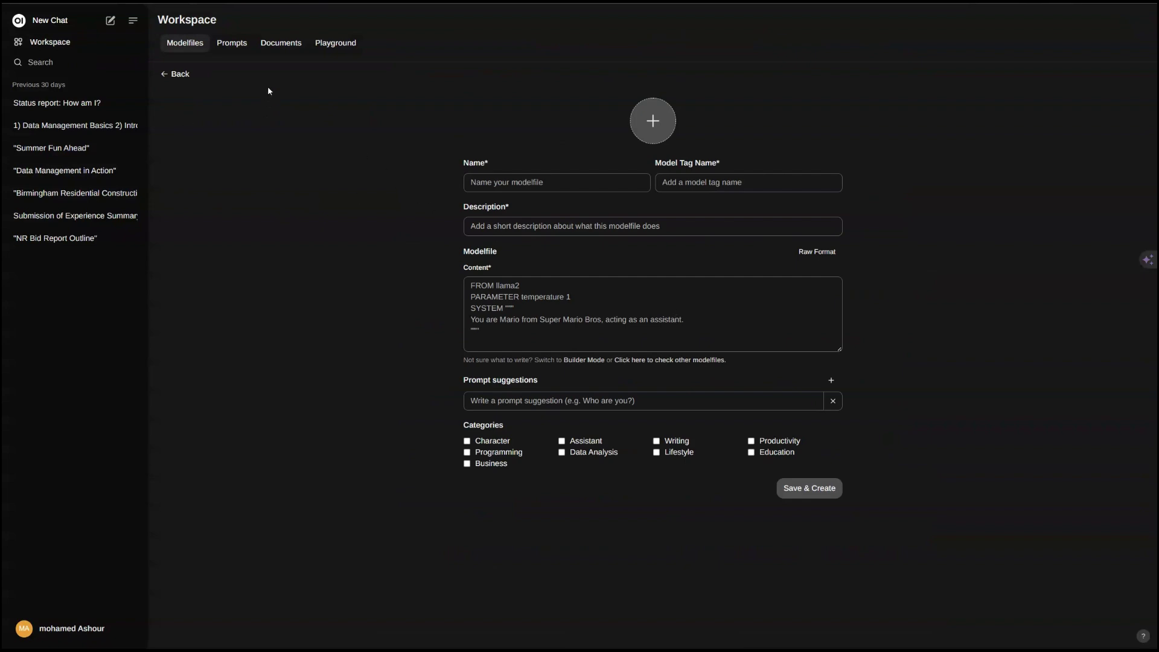
click(222, 43)
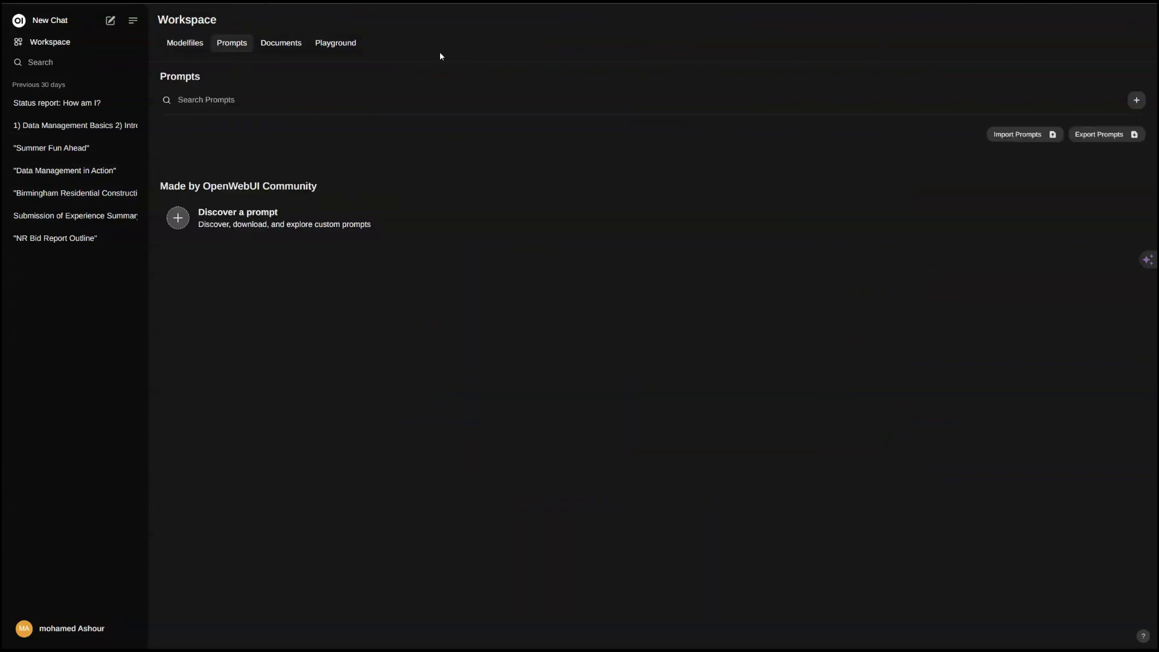
click(285, 49)
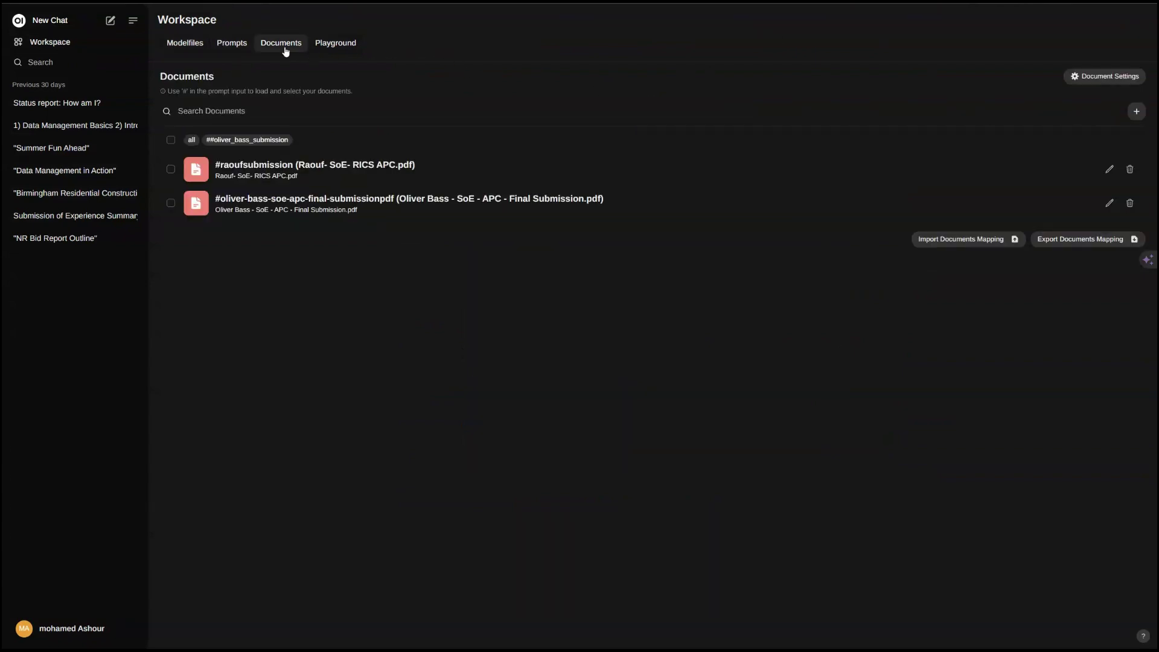
click(334, 46)
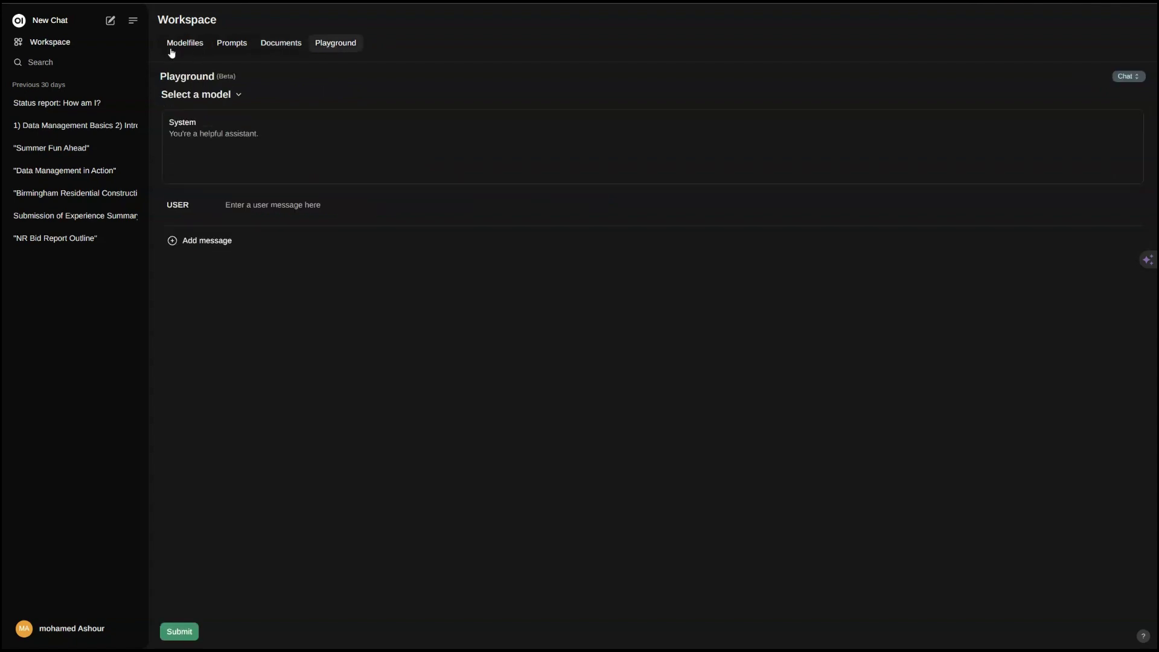
click(36, 630)
click(56, 526)
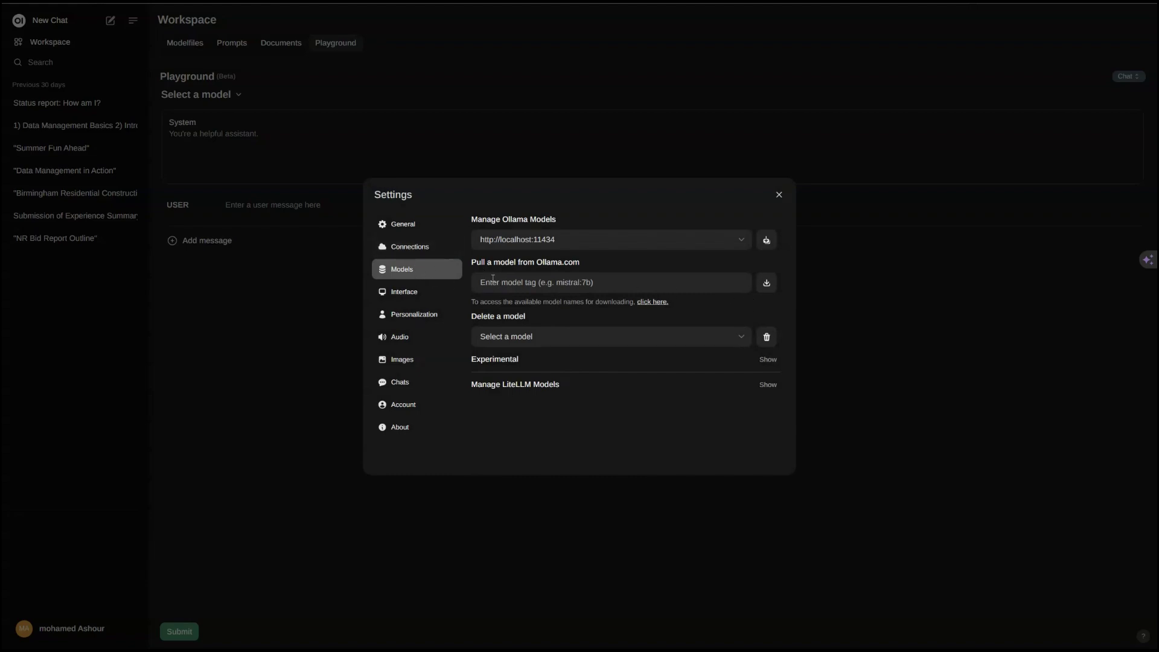
Browse General, Connections and Models settings, expanding experimental and LiteLLM options, then view Interface
click(405, 226)
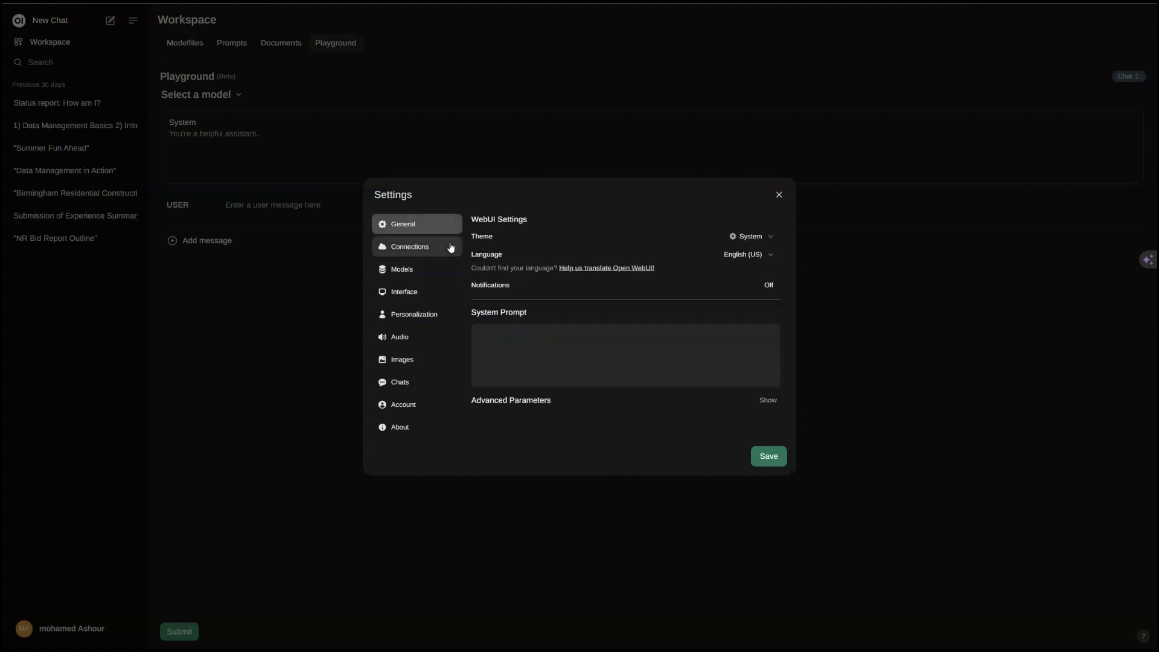
click(425, 249)
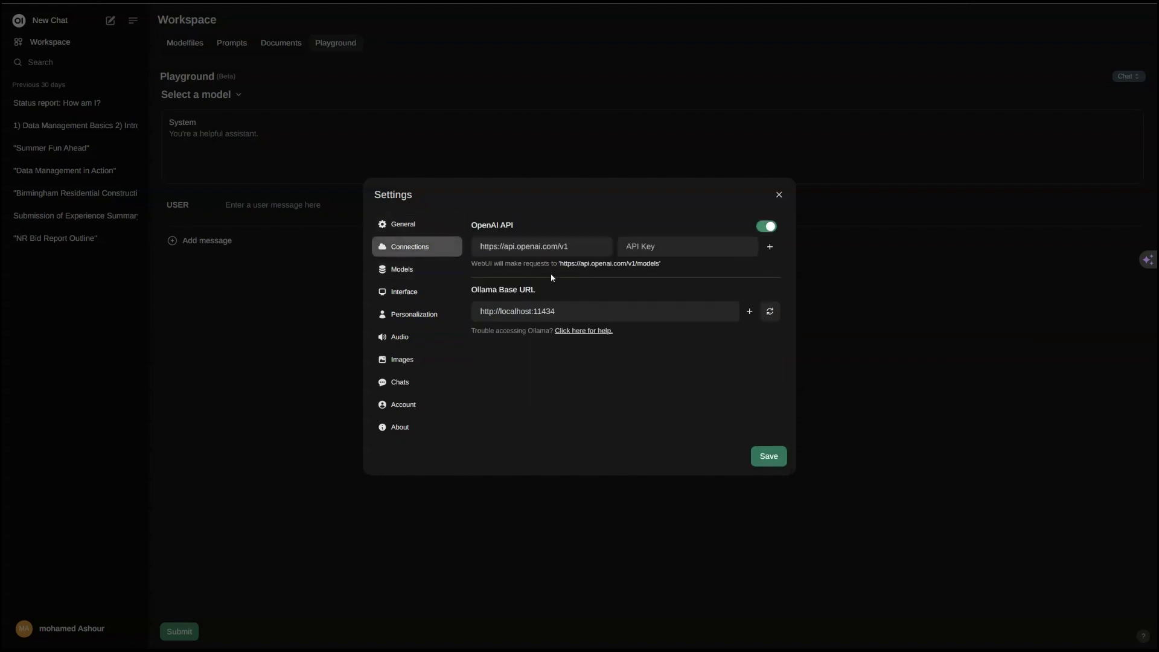
click(416, 268)
click(767, 360)
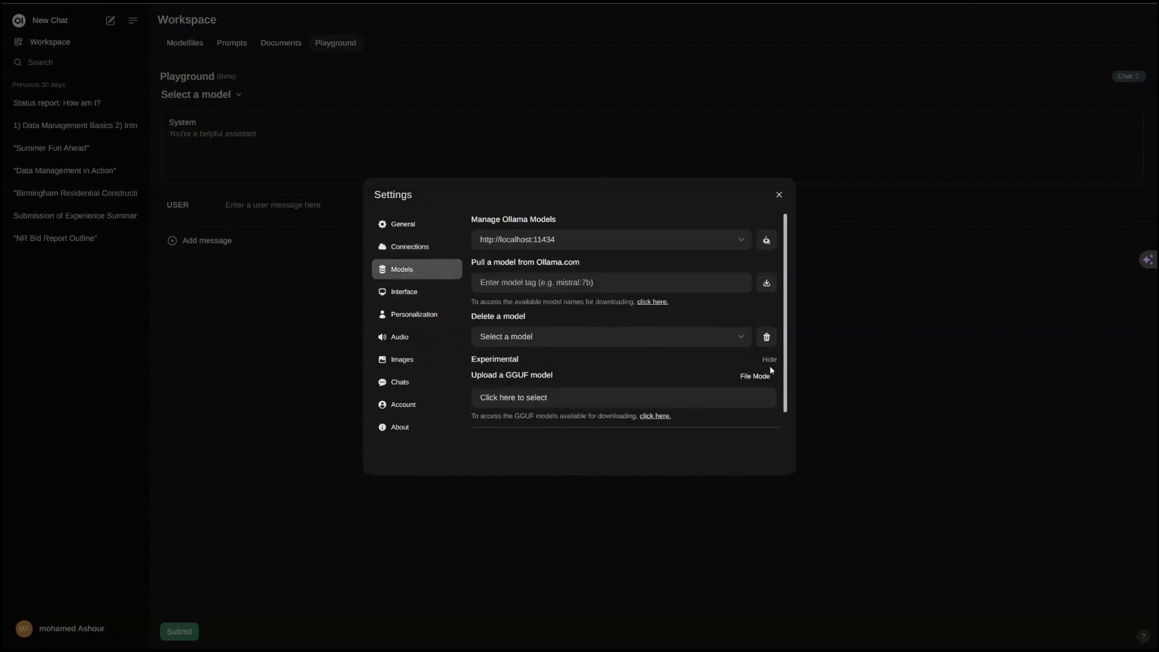
scroll(762, 408, down, 1)
click(767, 421)
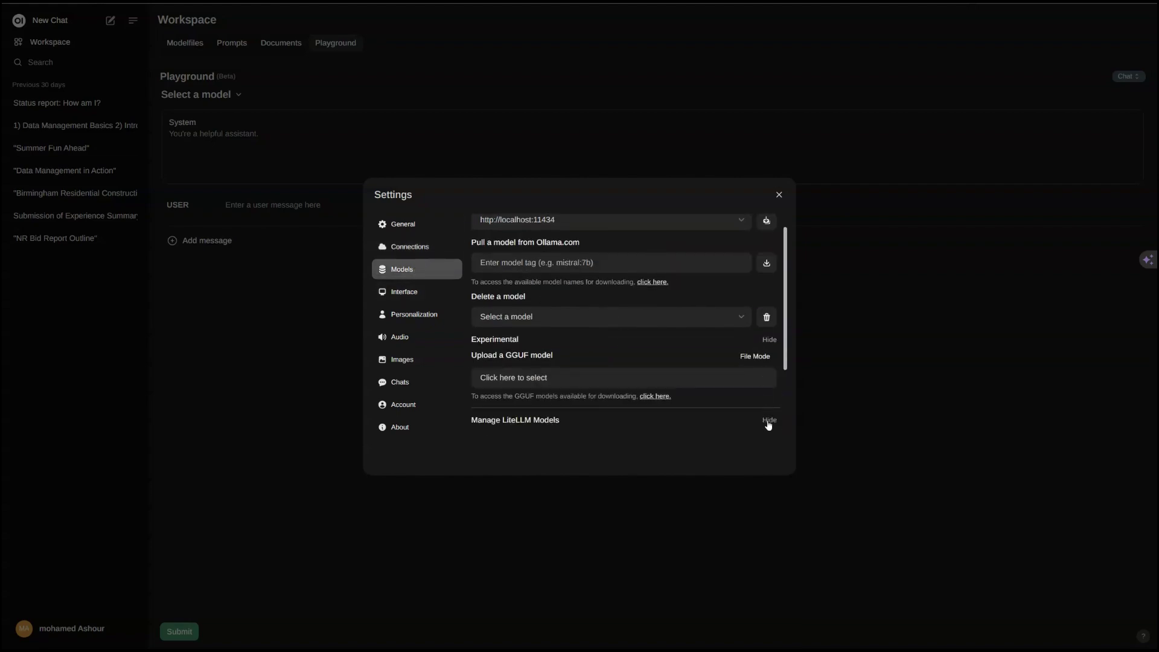
scroll(761, 416, down, 3)
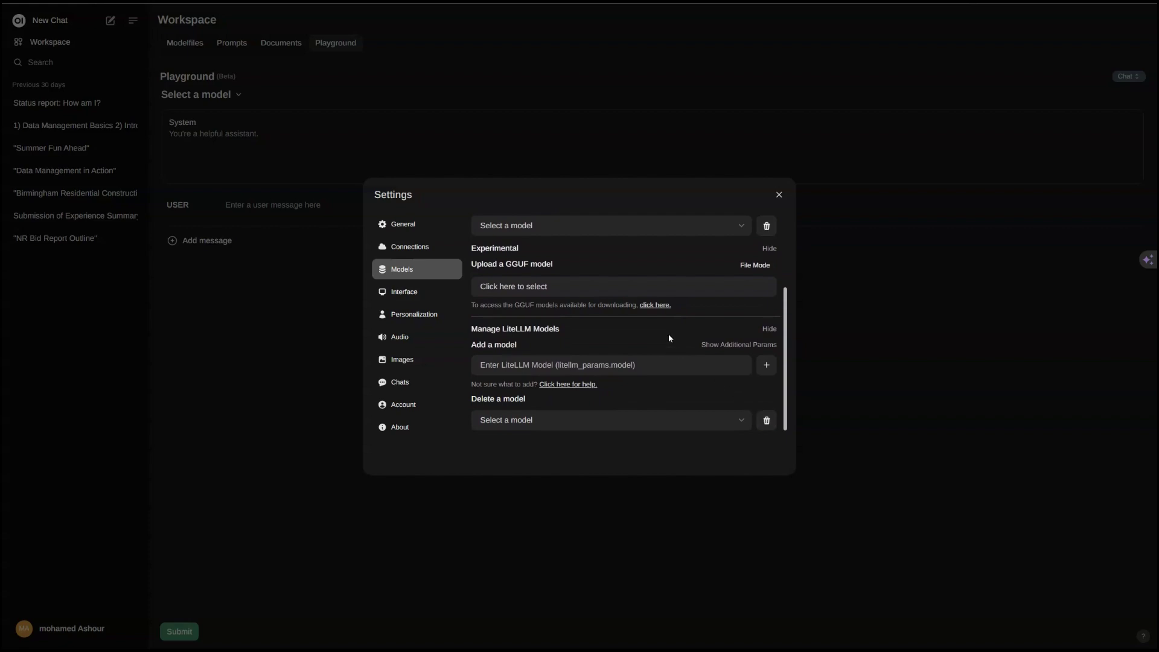
click(406, 300)
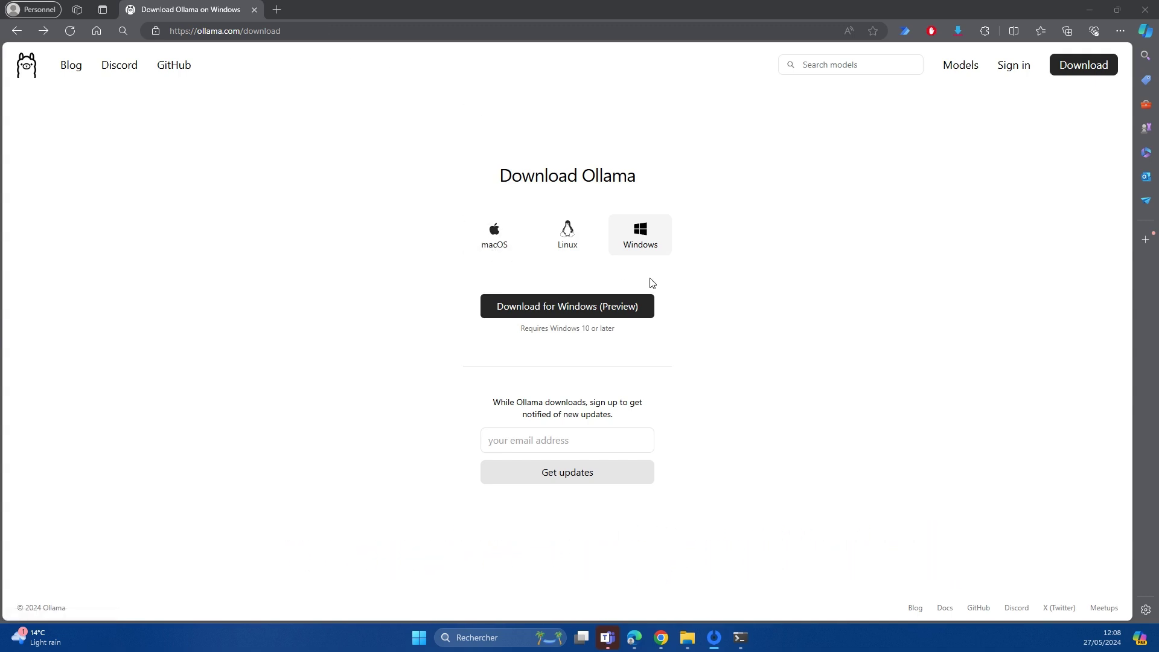
Open the llama3 page from Ollama's model library on the instruct tag, then launch an administrator Command Prompt
click(952, 71)
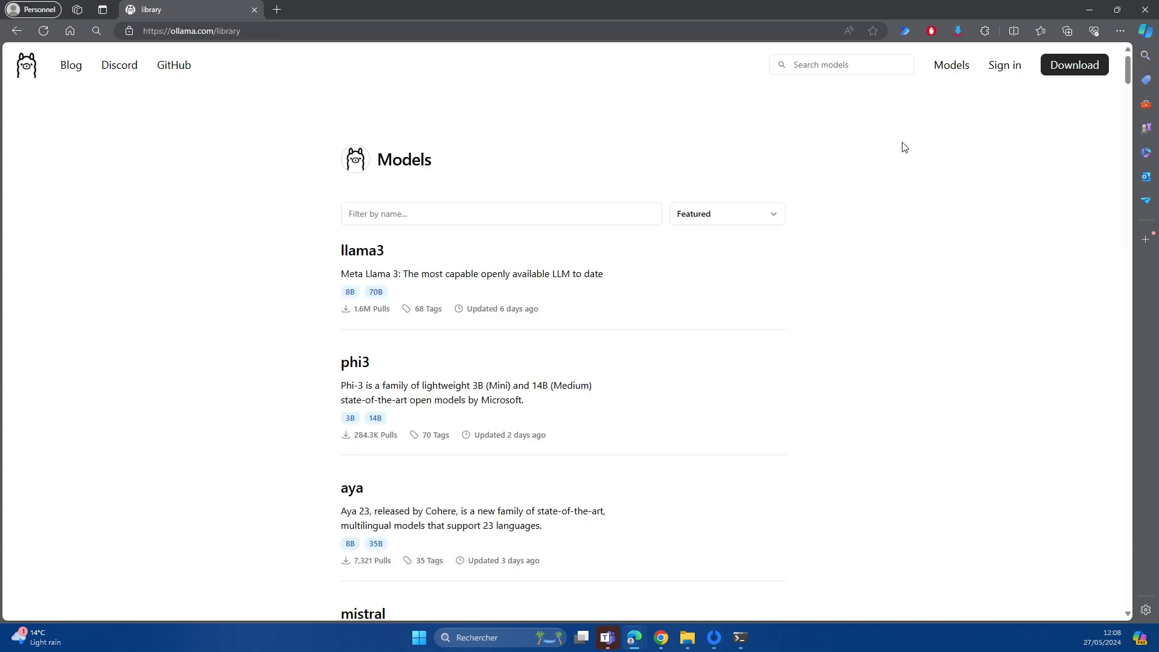
scroll(413, 259, down, 1)
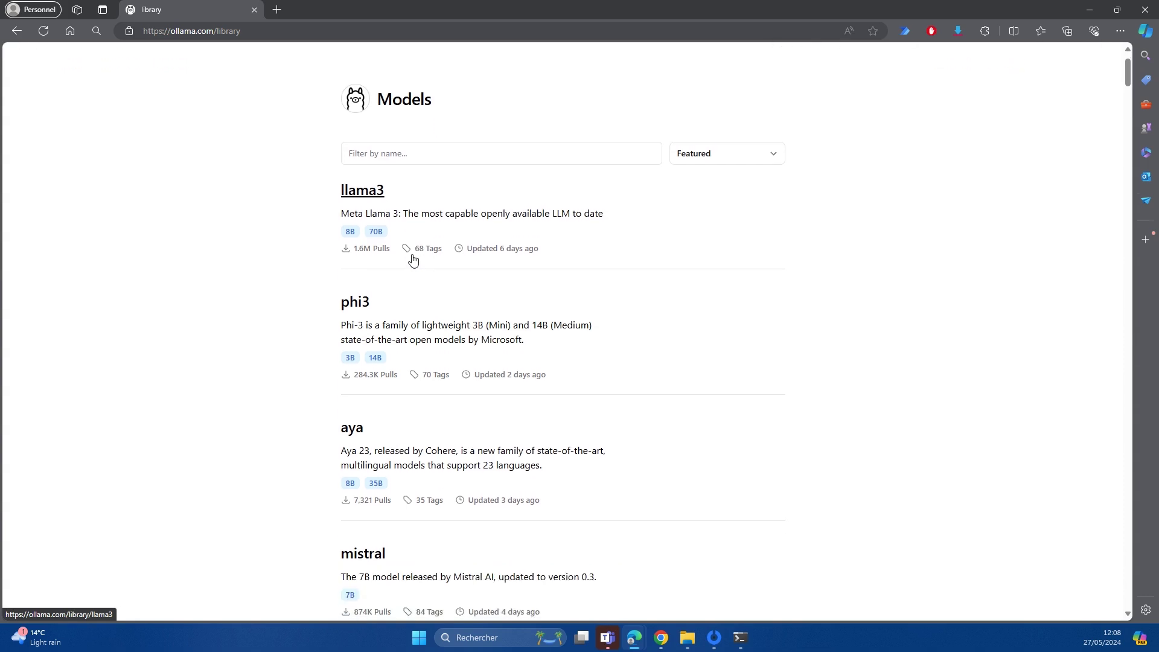
click(369, 191)
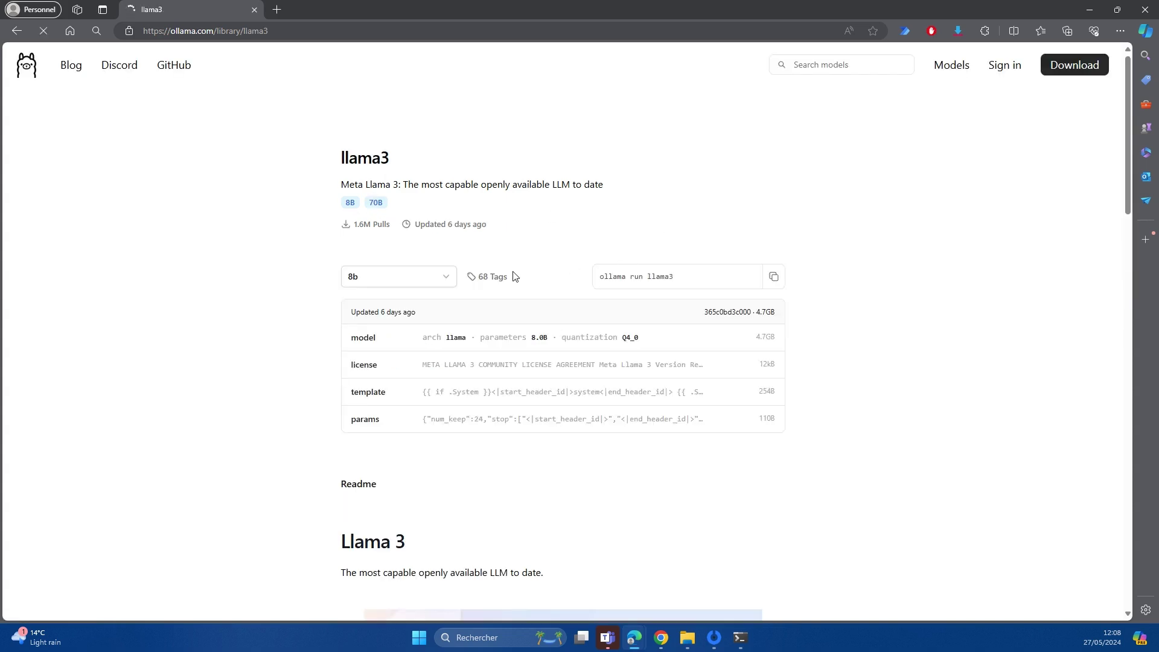
click(436, 279)
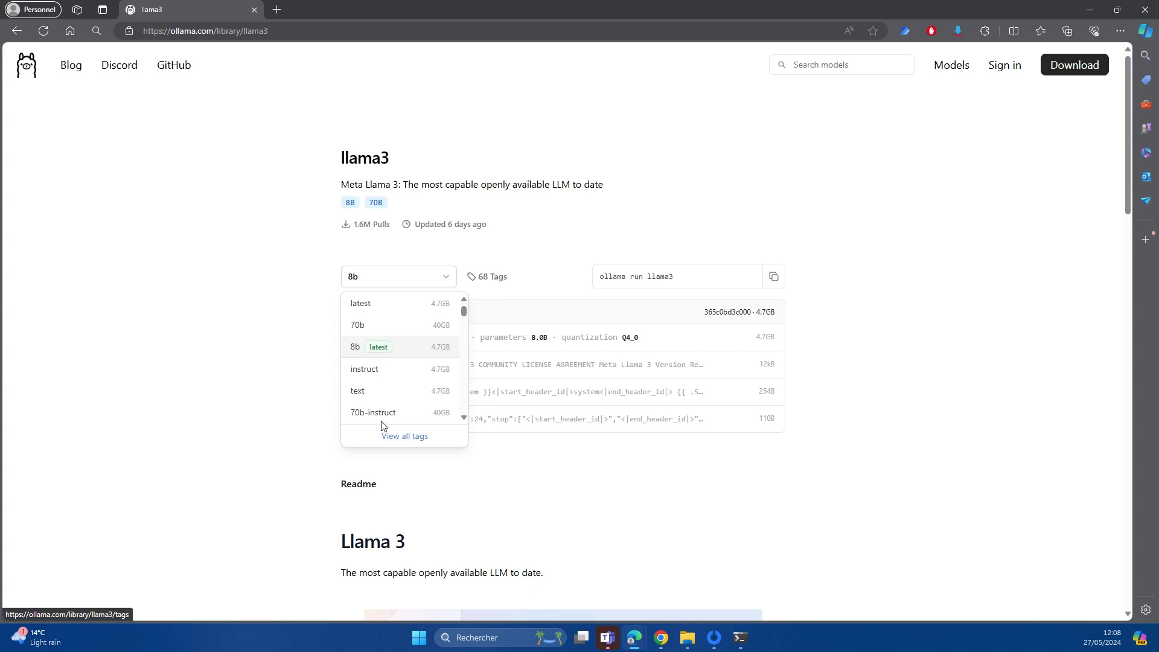
click(384, 372)
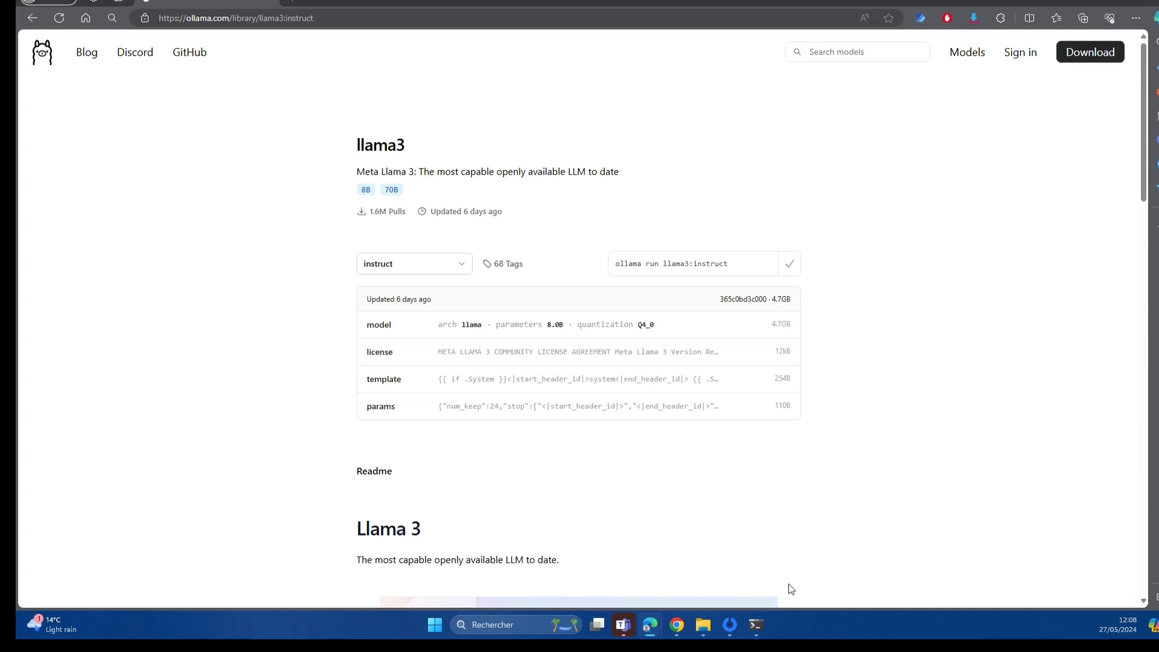
click(755, 624)
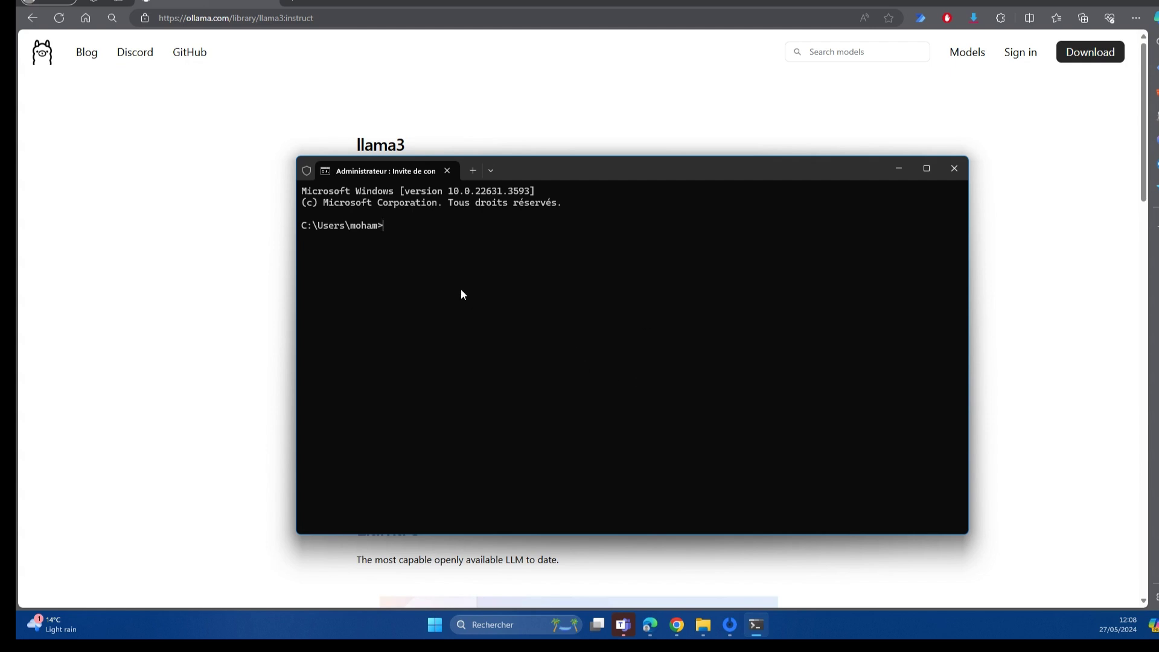
Run 'ollama list' and select the installed-models table
text(ollama list)
key(Return)
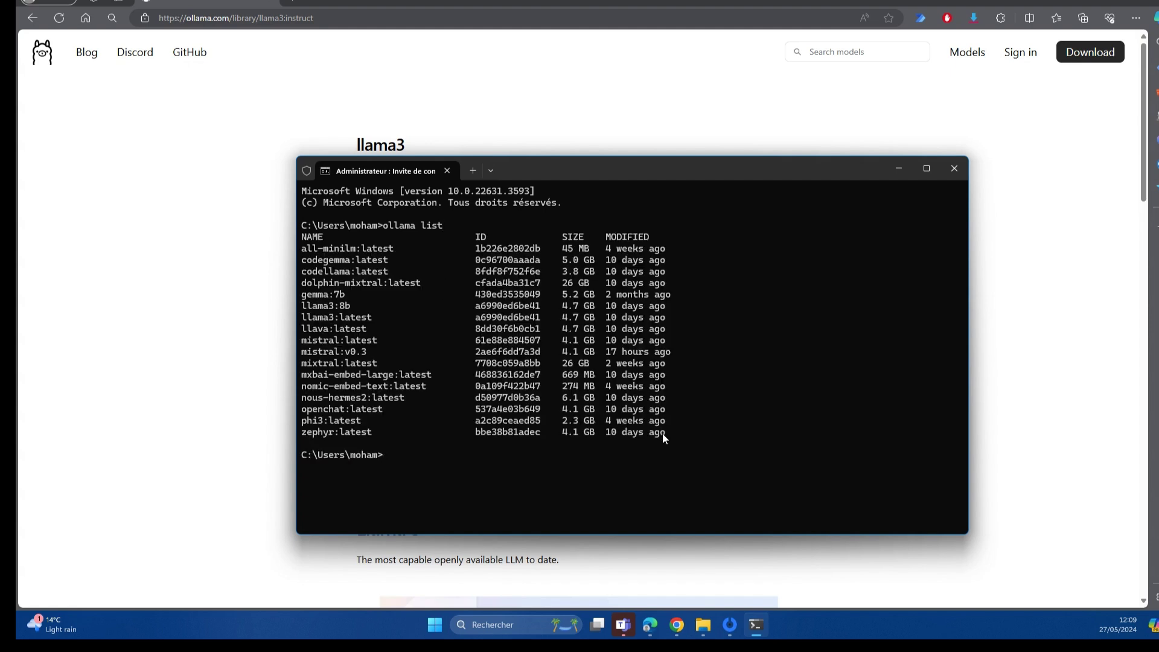
drag(664, 430, 295, 249)
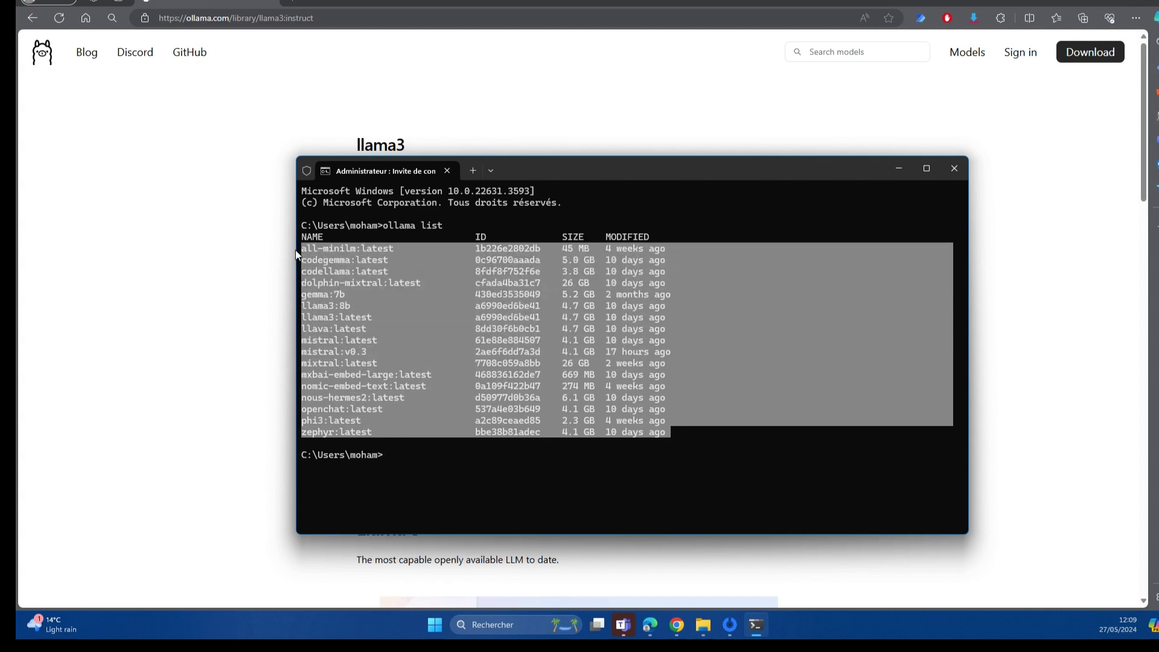
key(ctrl+c)
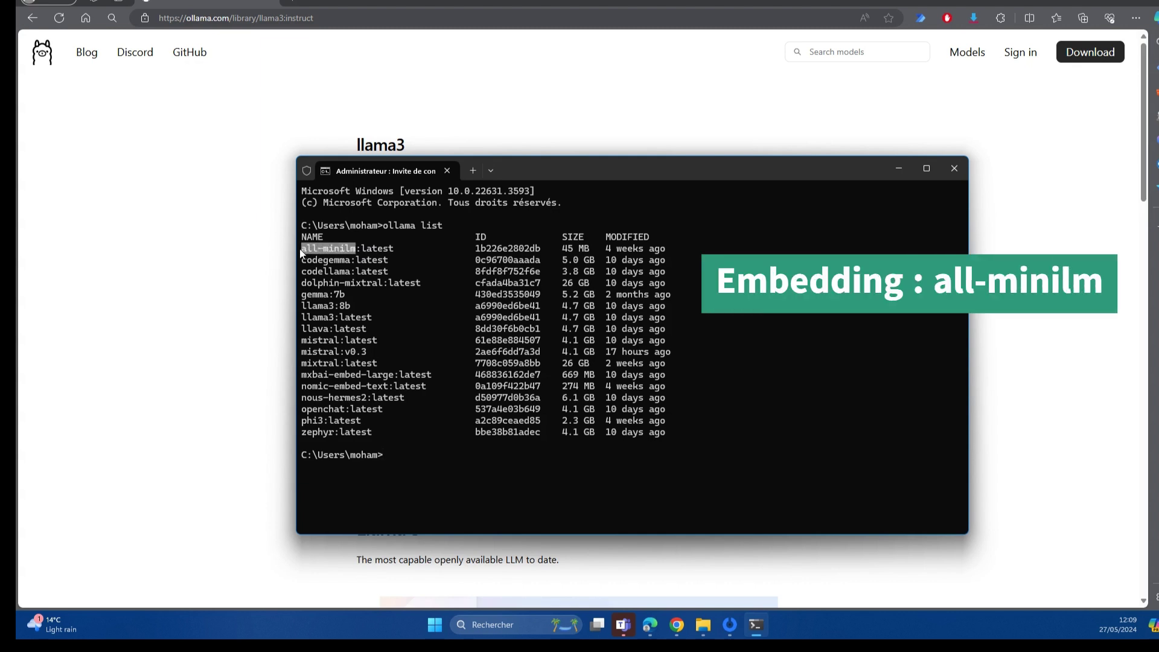
Highlight the nomic-embed-text, llama3:8b and mistral:v0.3 entries in the list
click(384, 389)
drag(386, 390, 303, 391)
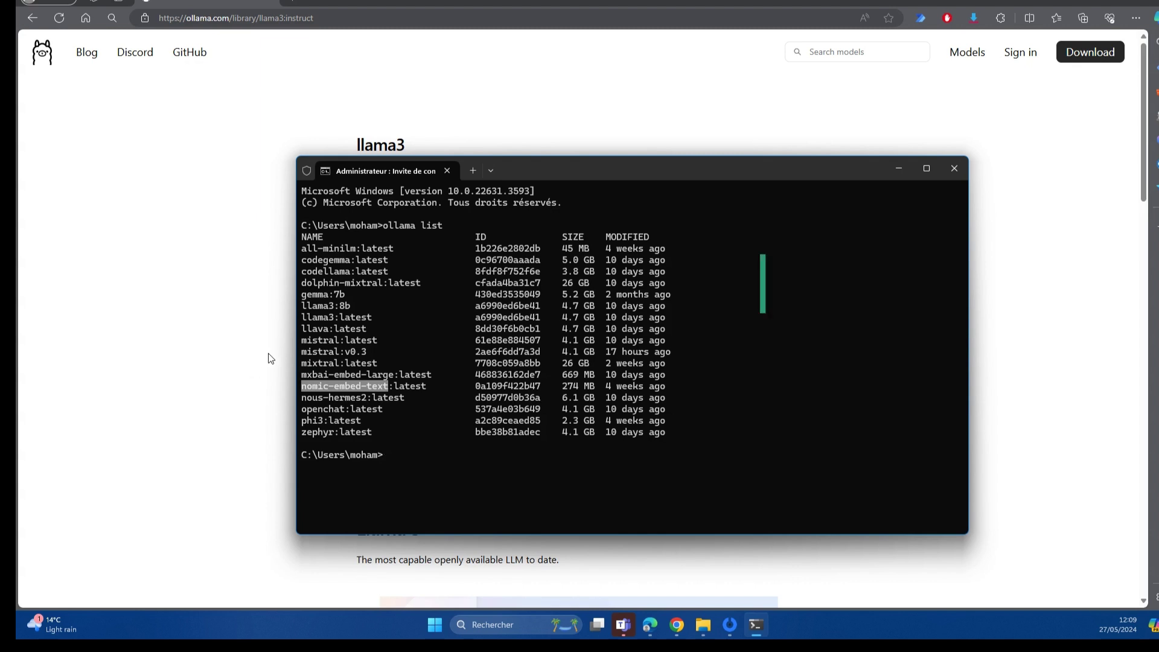
drag(338, 307, 328, 304)
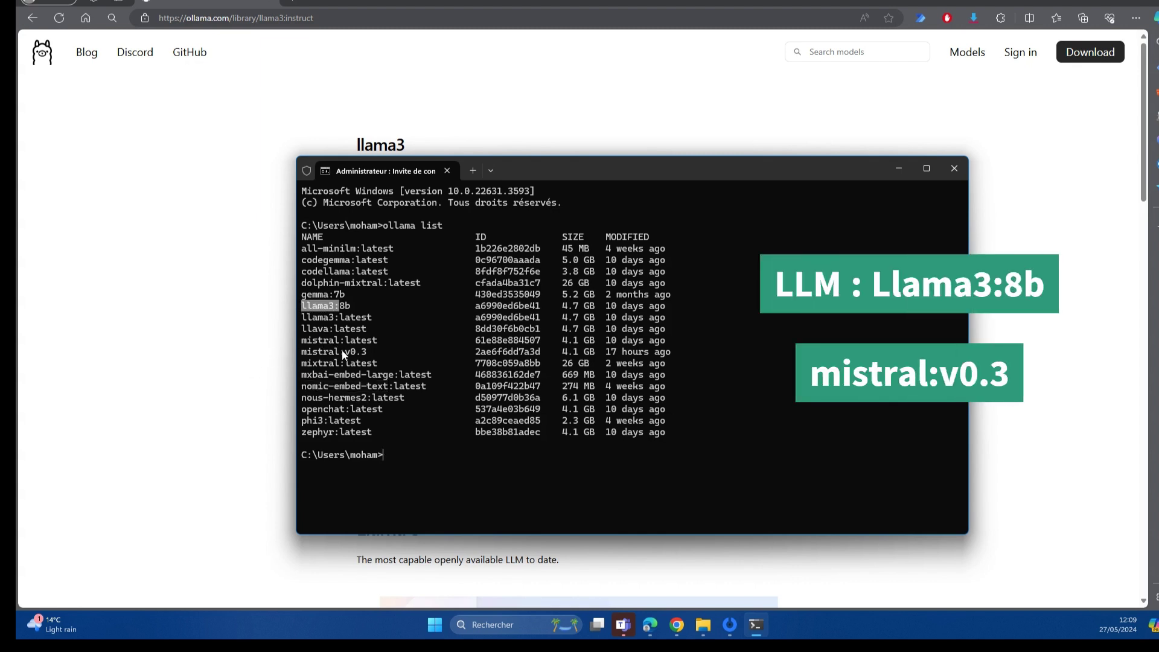
drag(369, 352, 347, 353)
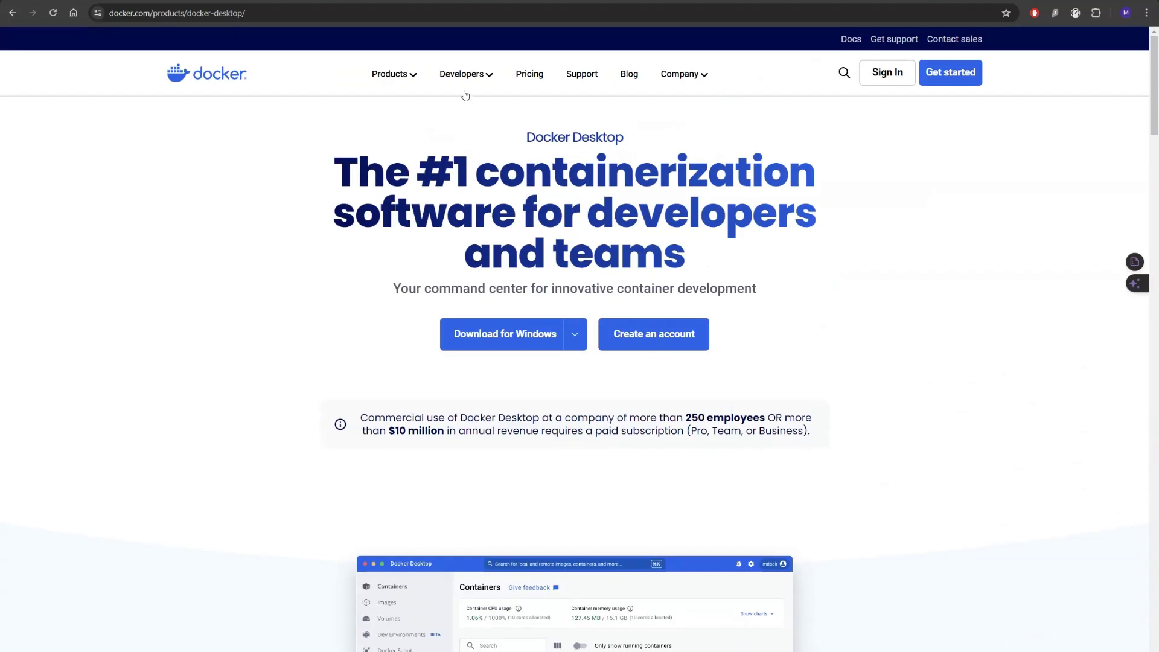
Show the Docker products overview and scroll the Docker Desktop page down to its footer
click(416, 77)
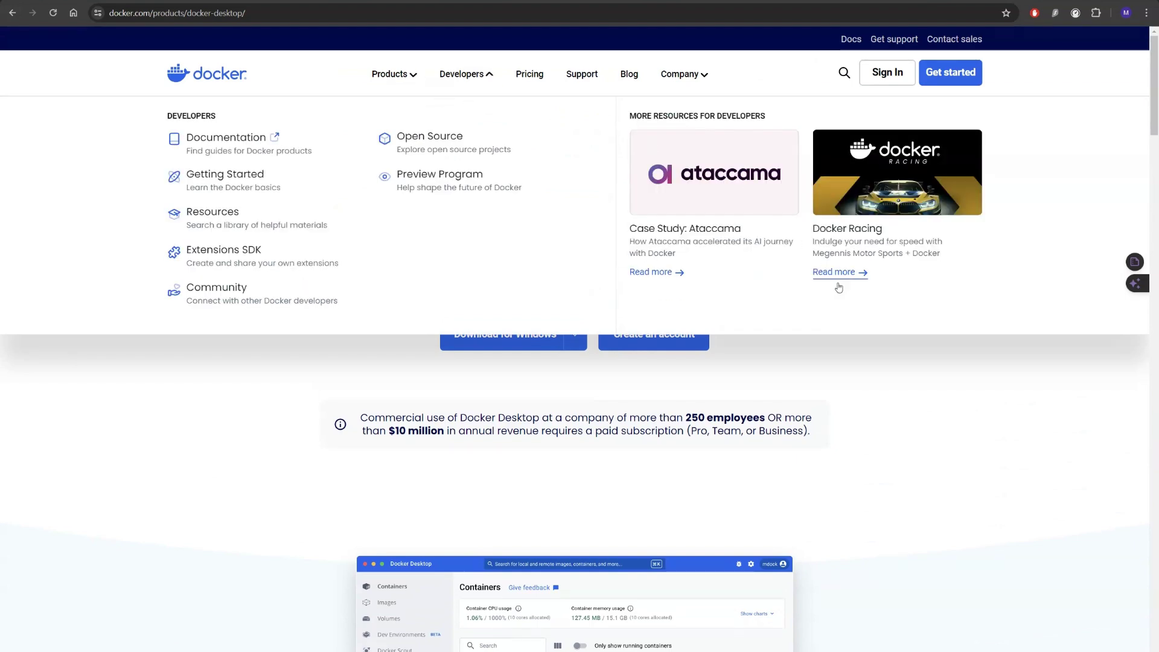
scroll(941, 383, down, 1)
scroll(943, 384, down, 1)
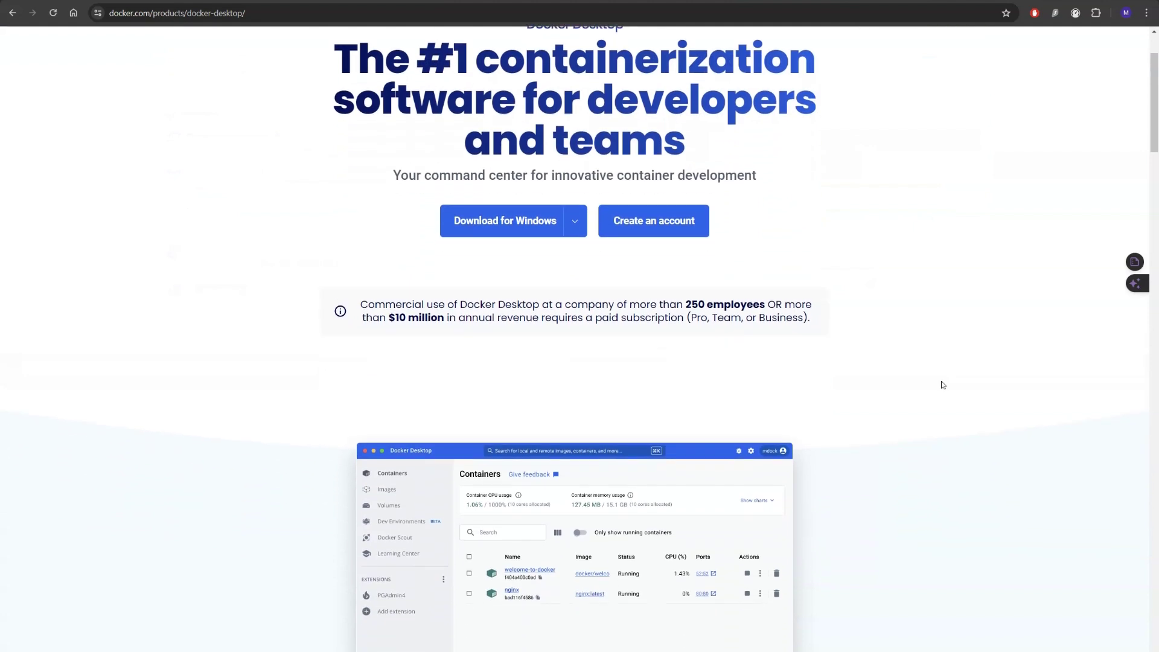
mouse_move(546, 214)
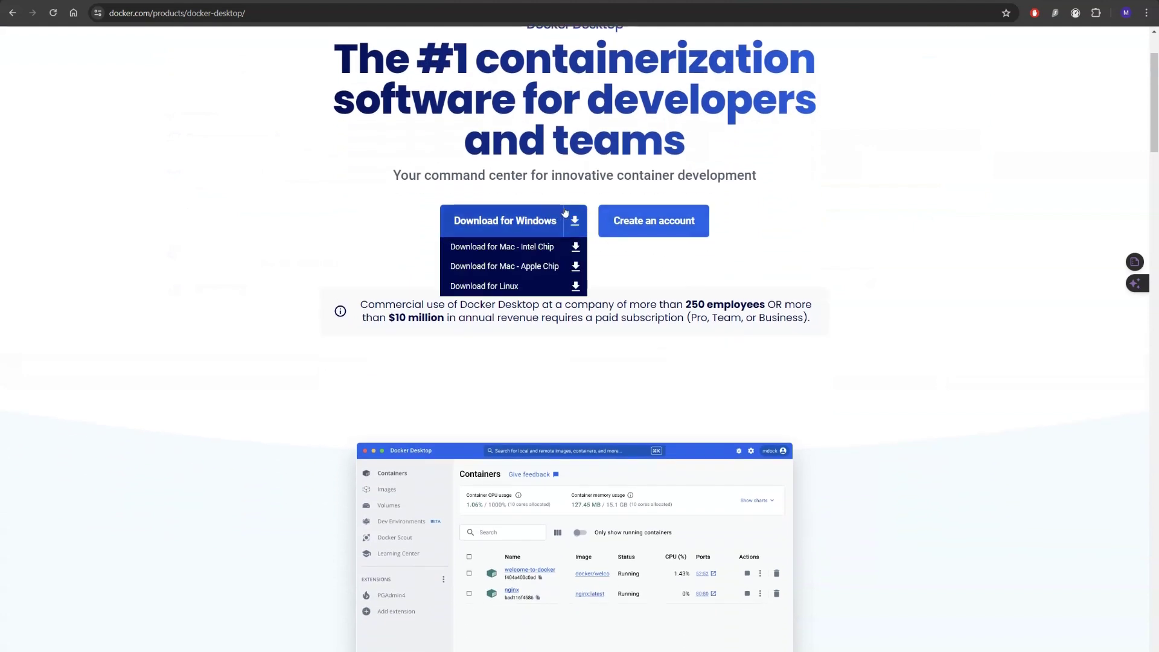
scroll(865, 325, down, 2)
scroll(867, 330, down, 1)
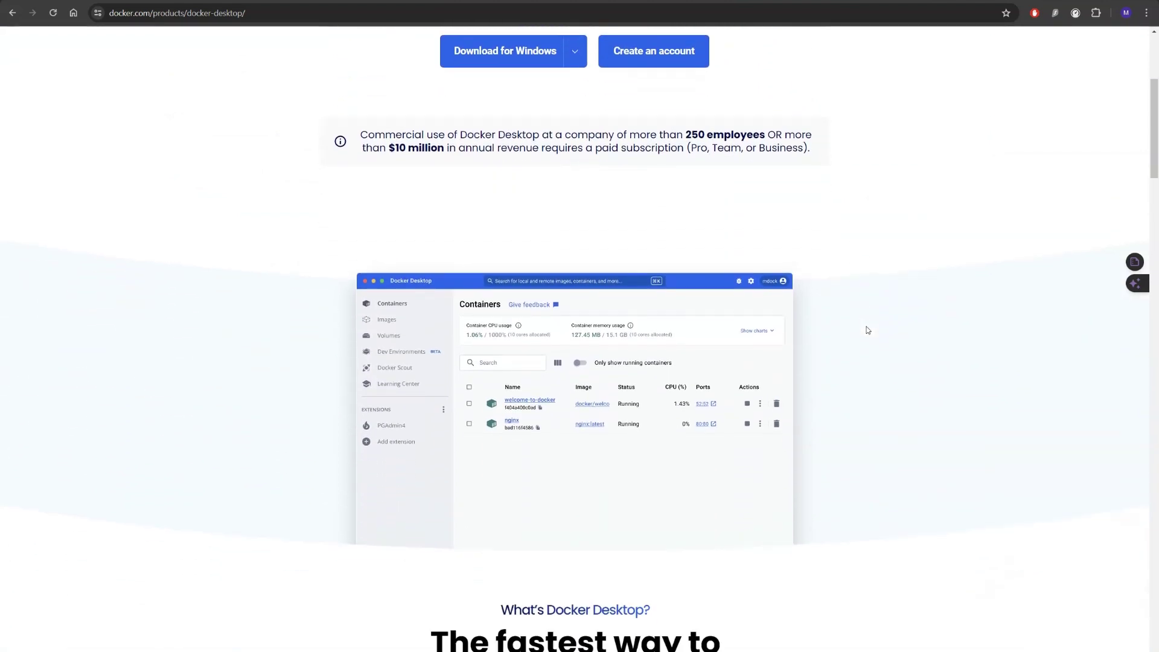
scroll(867, 330, down, 2)
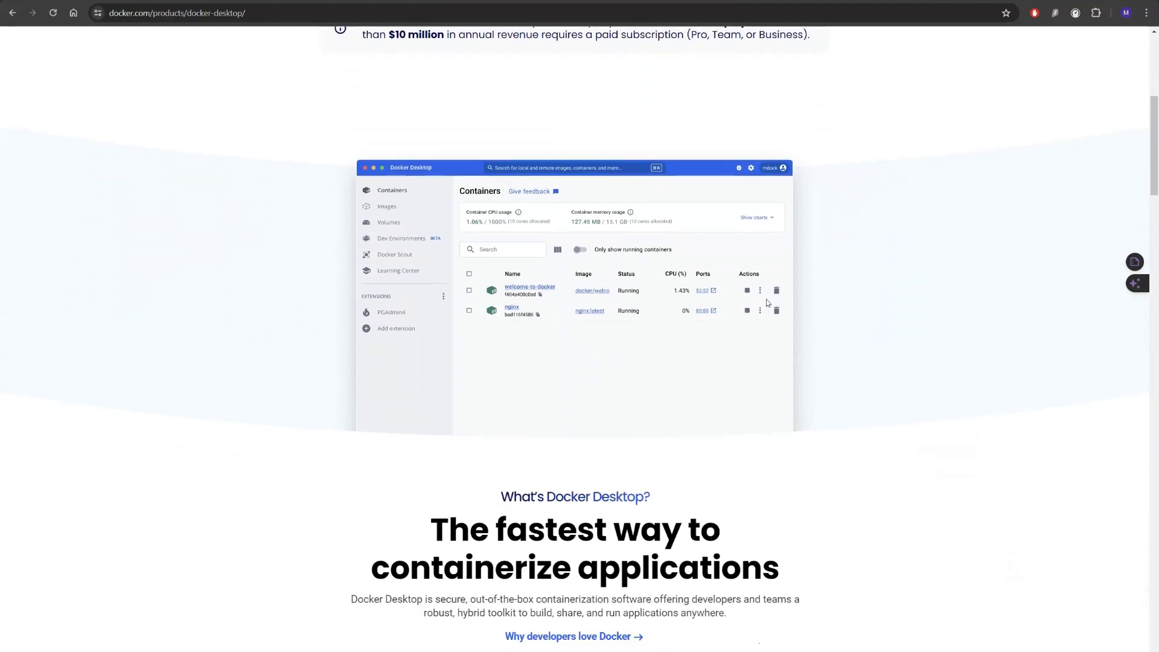
scroll(766, 301, down, 8)
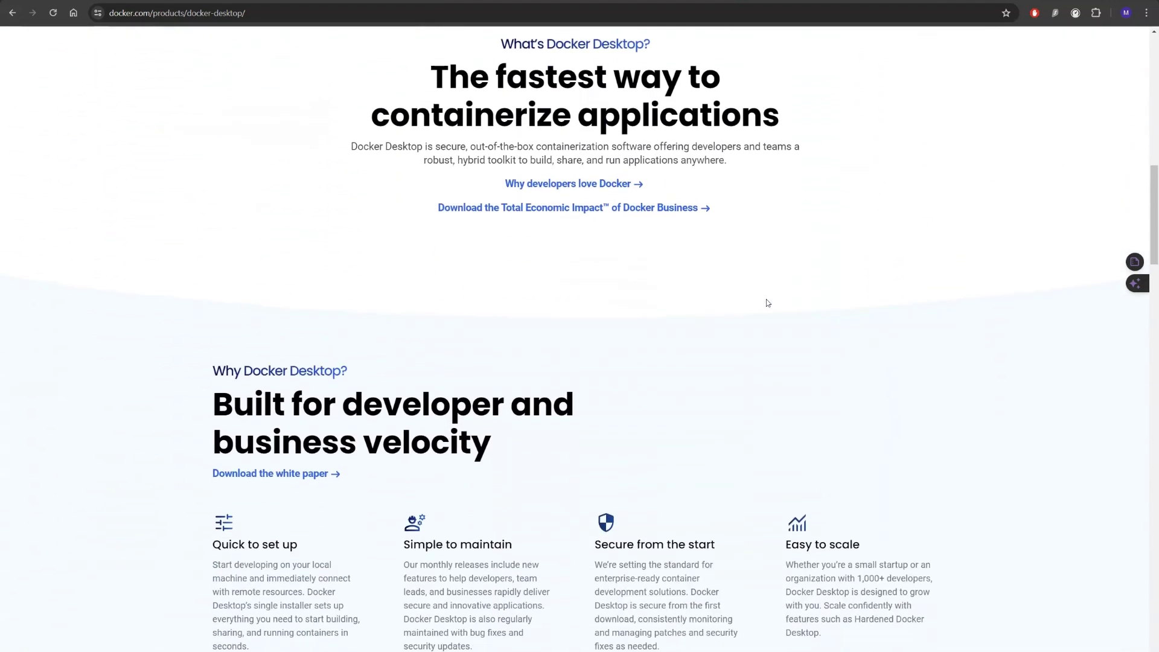
scroll(767, 302, down, 4)
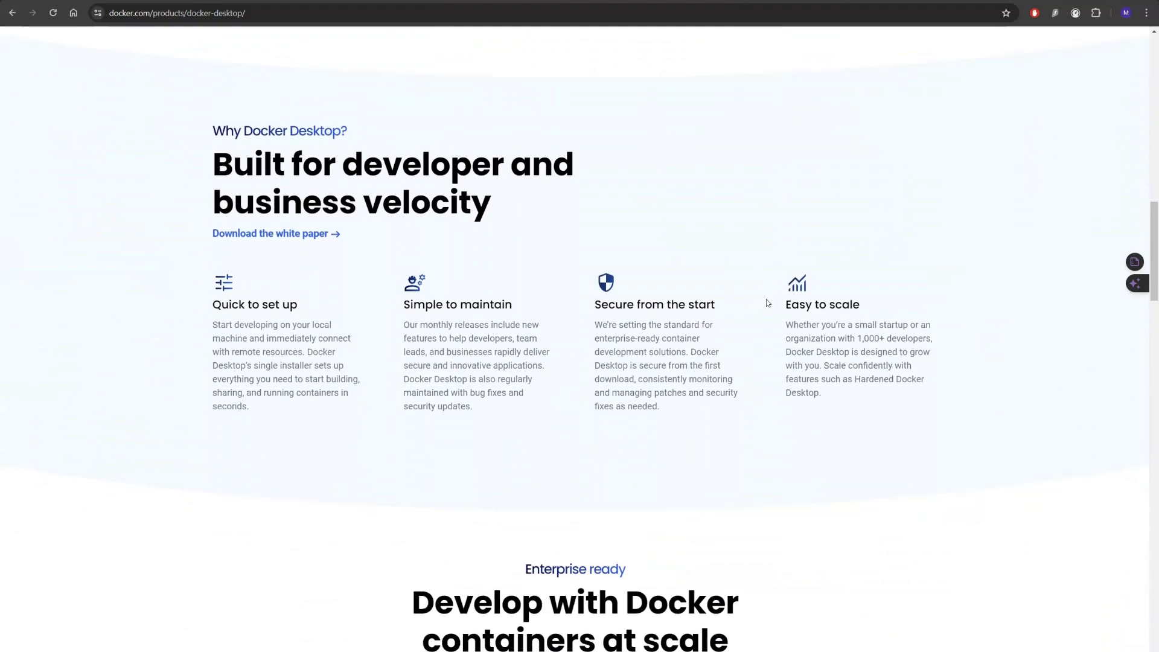
scroll(767, 302, down, 6)
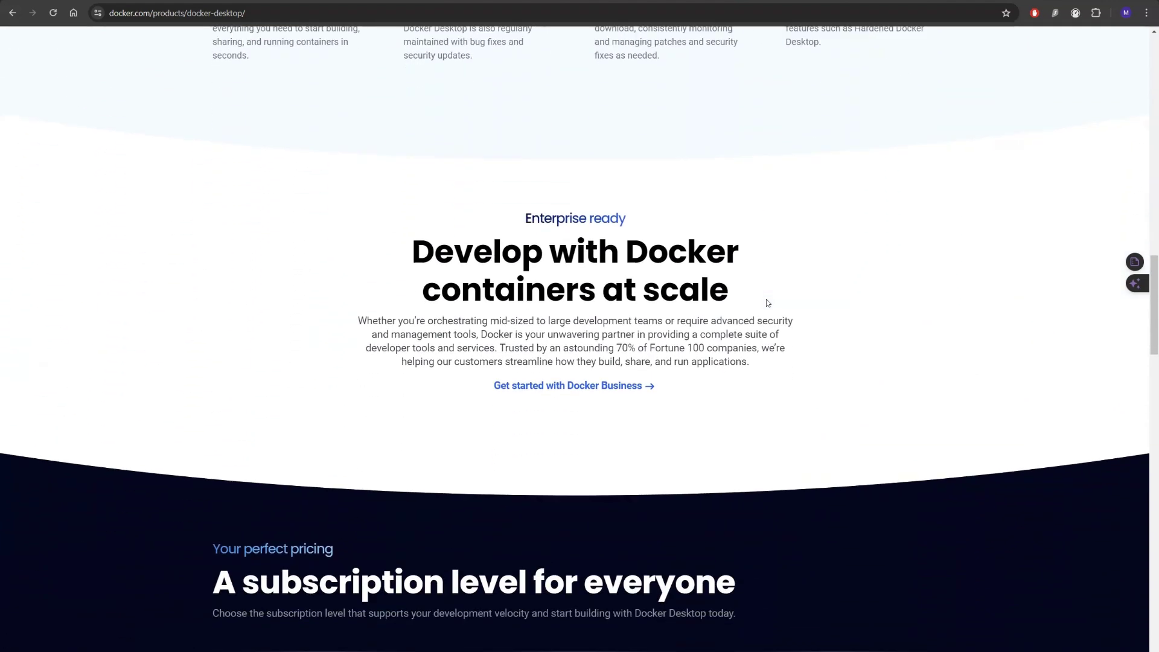
scroll(766, 300, down, 3)
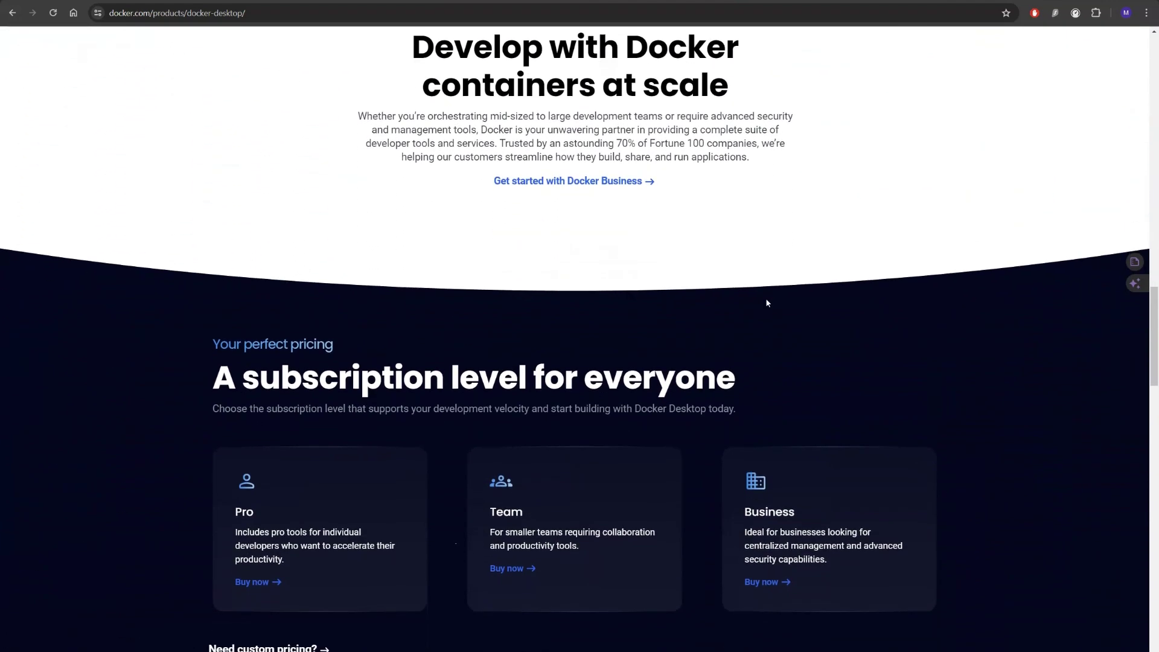
scroll(767, 303, down, 2)
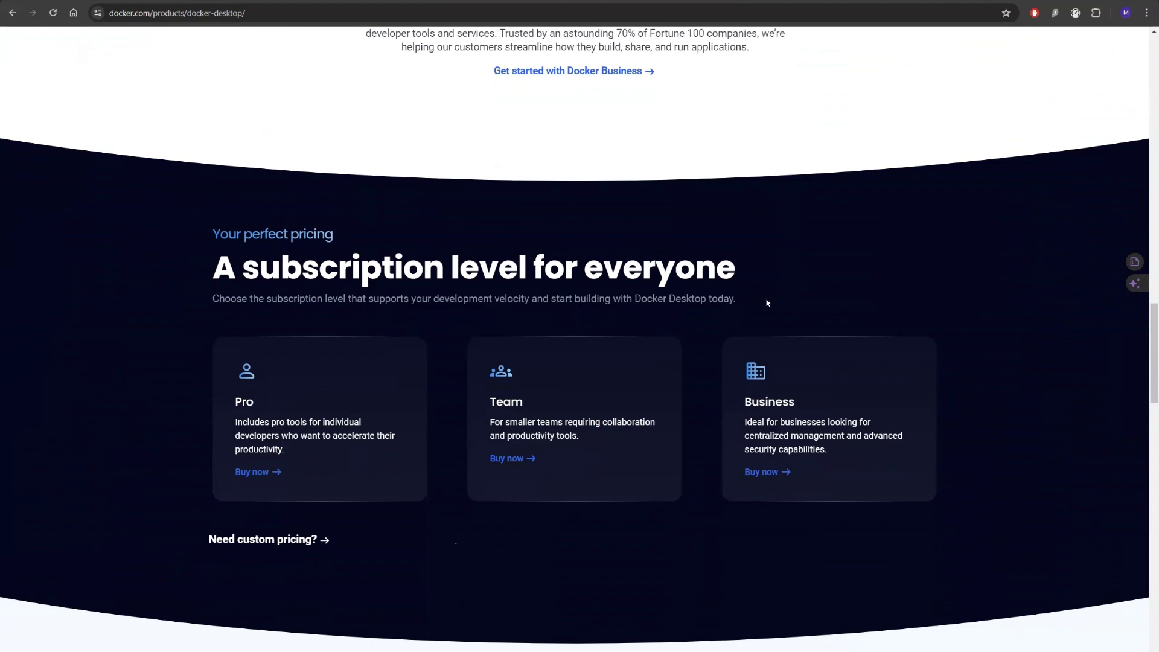
scroll(766, 302, down, 2)
scroll(767, 303, down, 5)
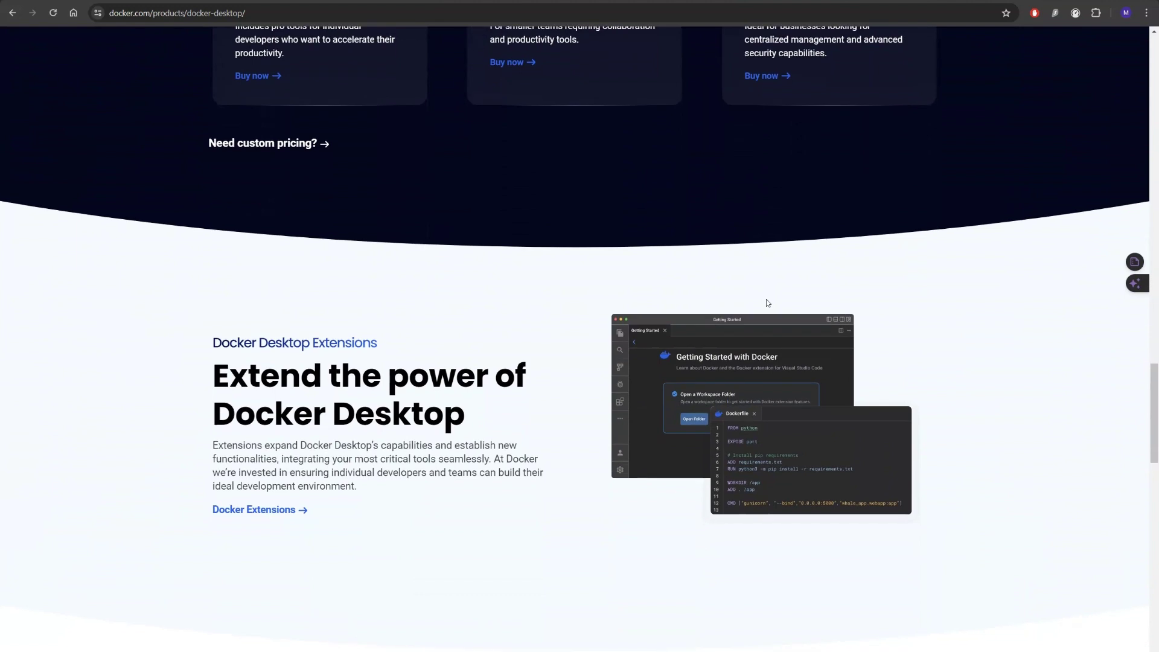
scroll(767, 302, down, 3)
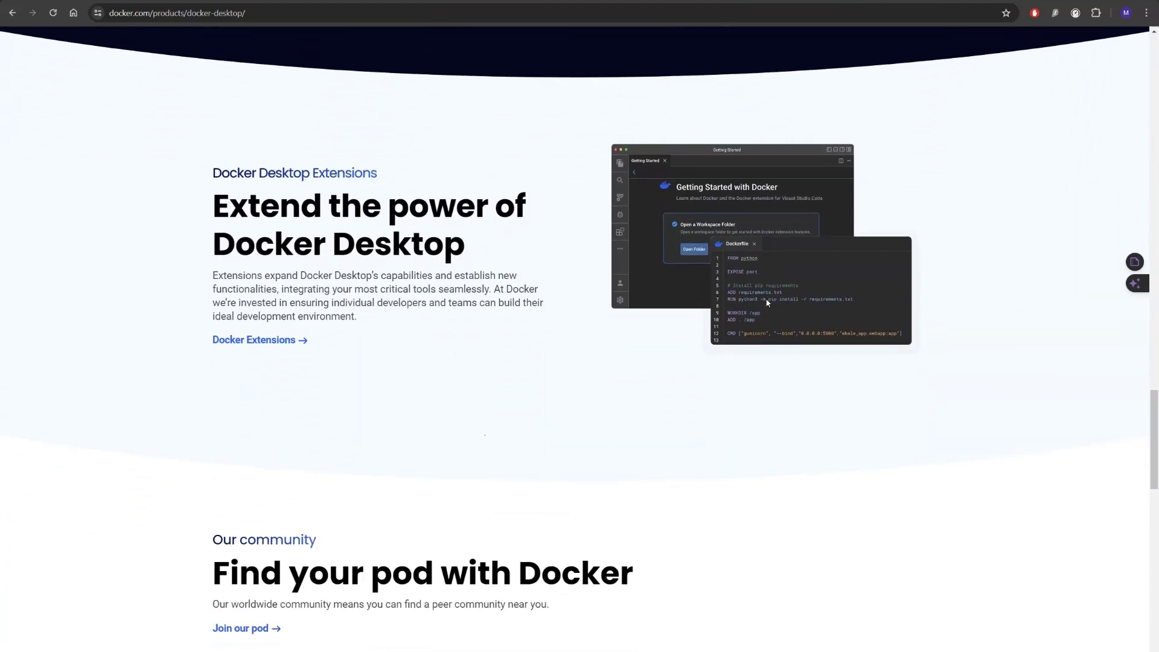
scroll(766, 303, down, 5)
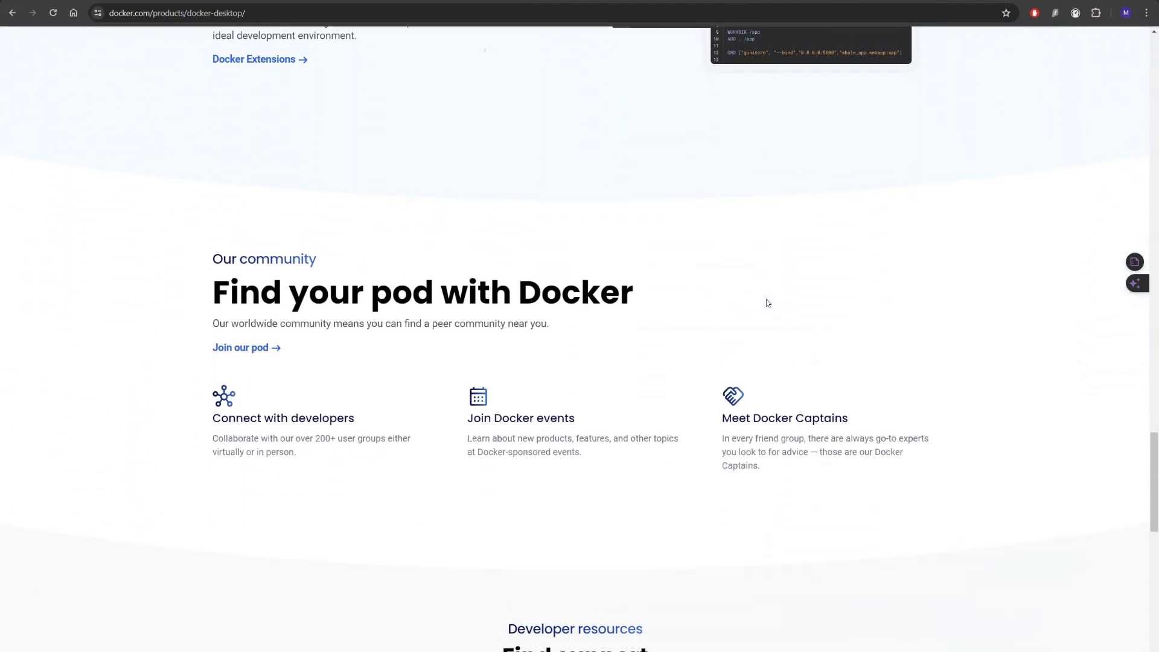
scroll(767, 303, down, 6)
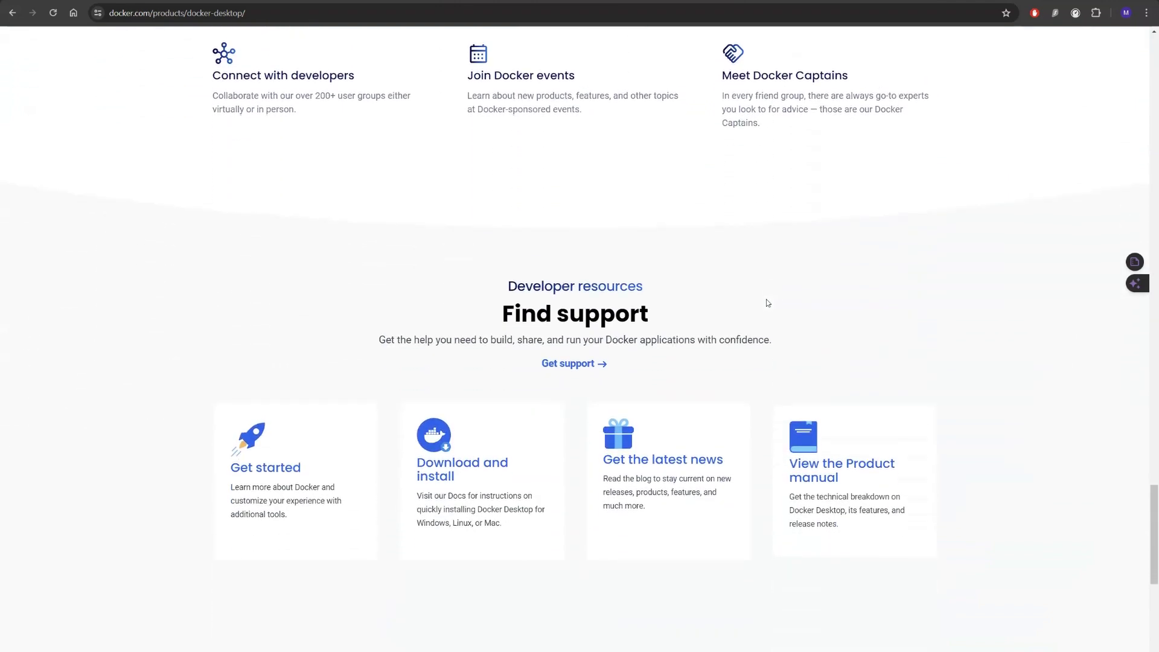
scroll(767, 303, down, 4)
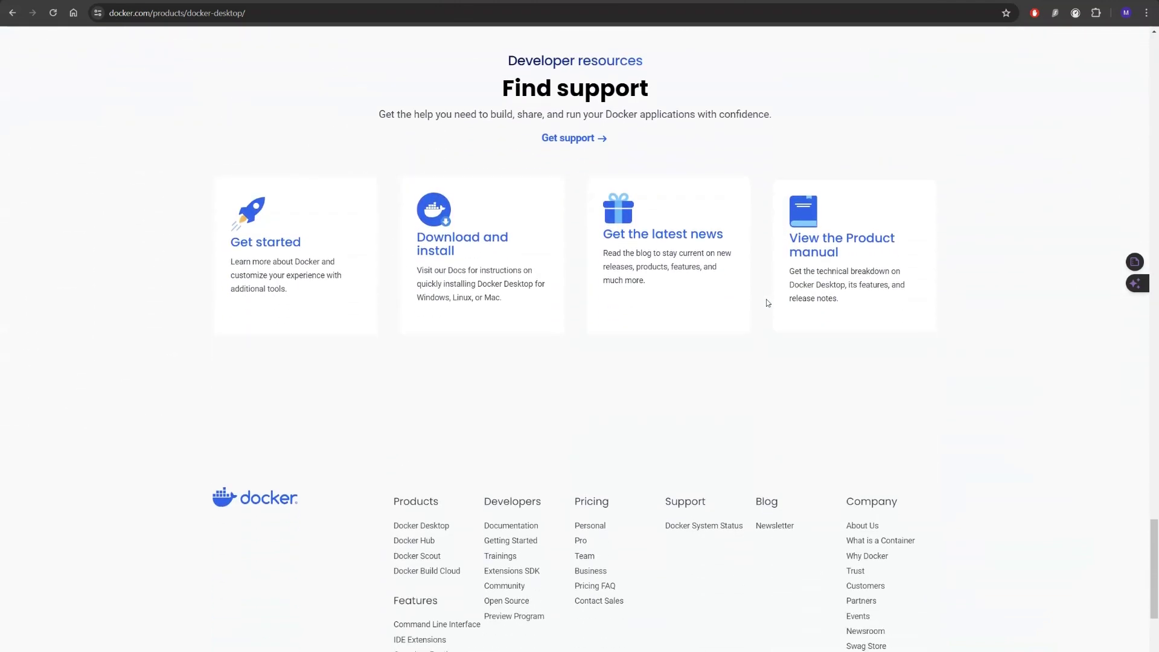
scroll(767, 302, down, 5)
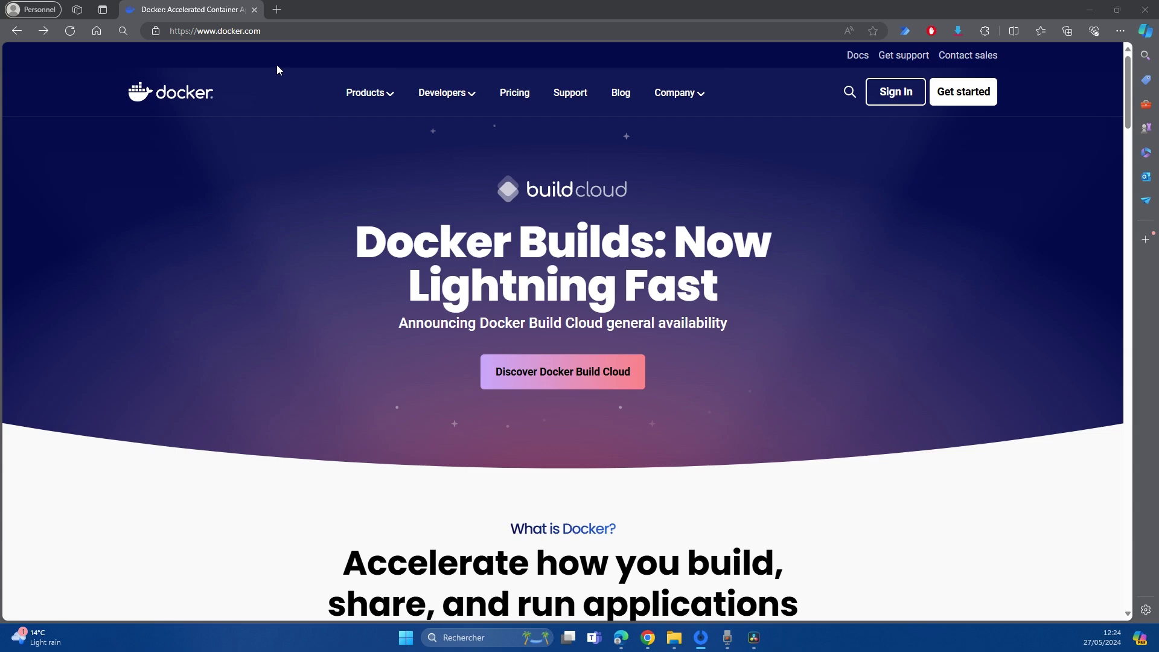
Check the docker.com address and scroll through the Docker home page
click(293, 30)
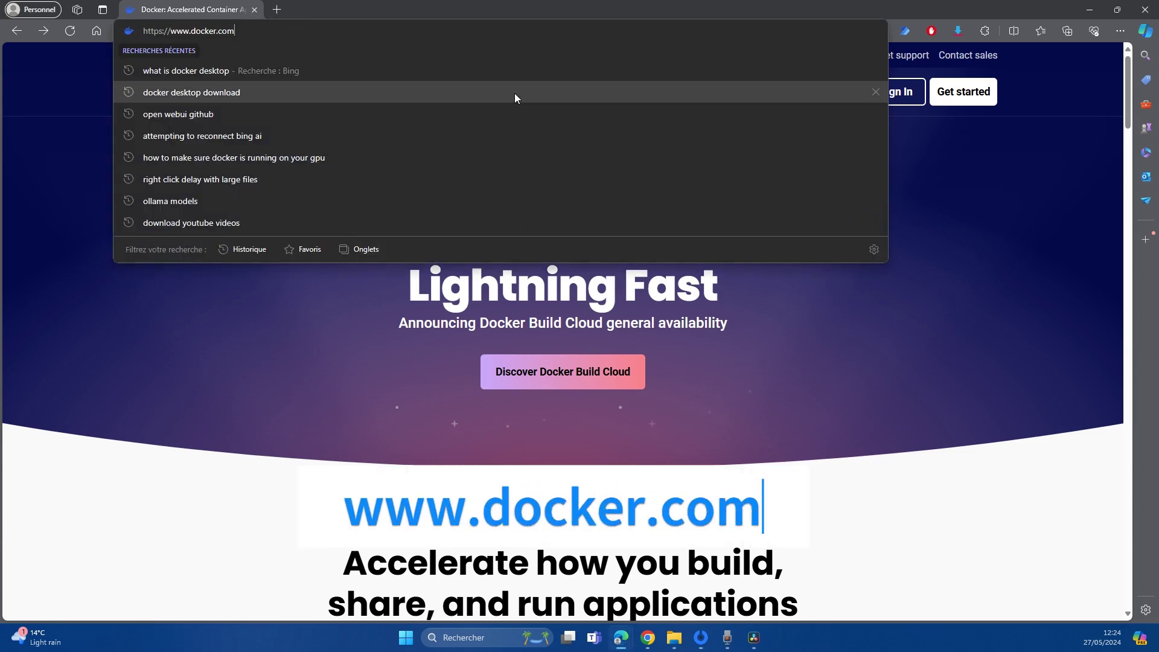
click(945, 296)
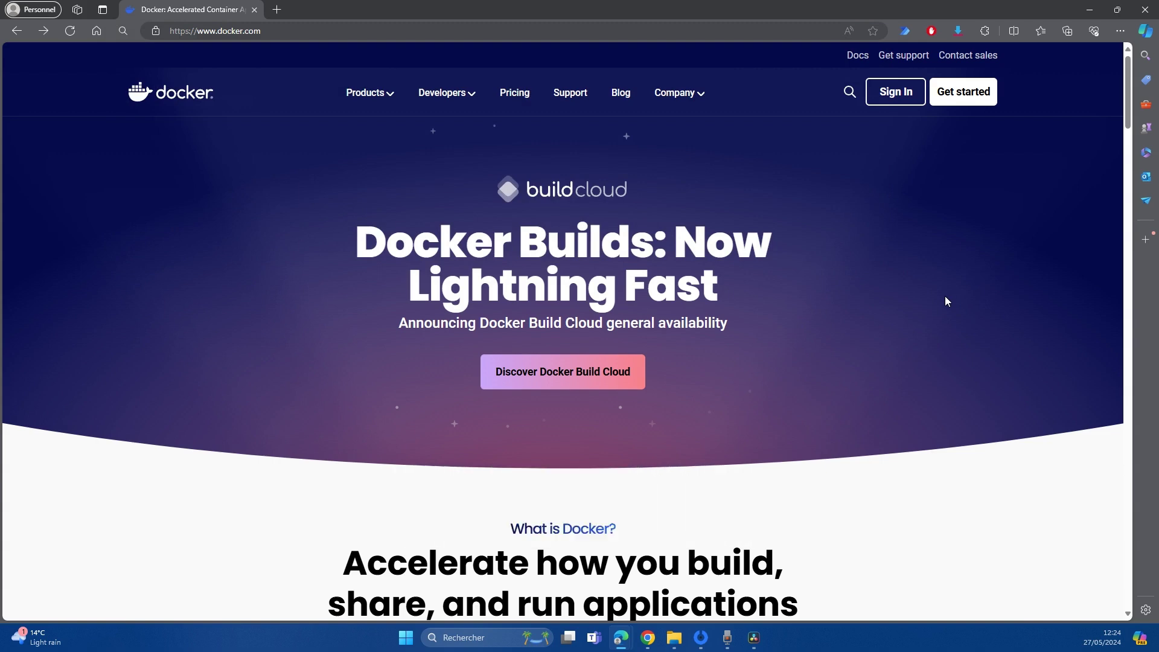
scroll(945, 296, down, 1)
scroll(945, 301, down, 5)
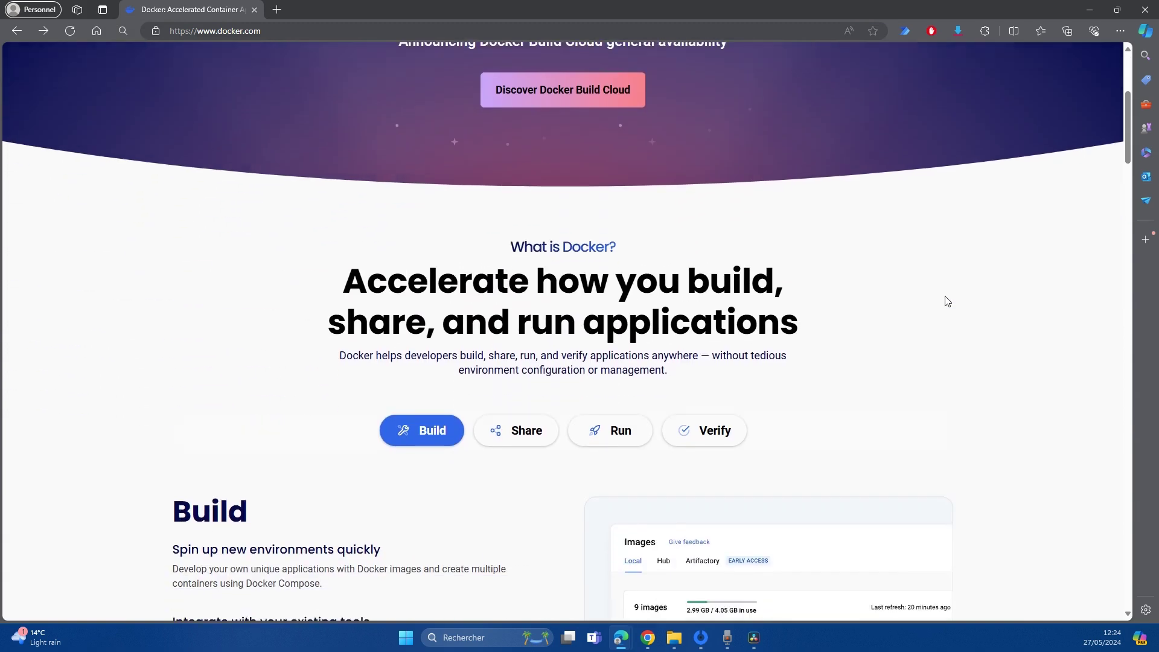
scroll(944, 300, down, 3)
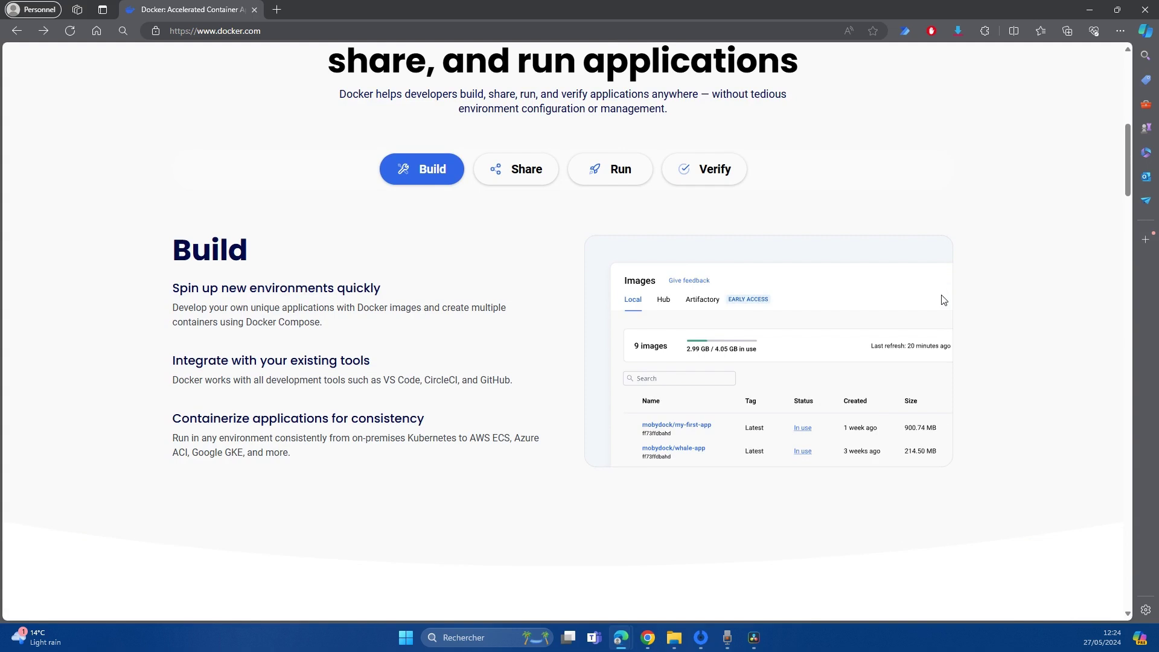
scroll(369, 95, up, 9)
Go to the Docker Desktop product page through the Products menu
click(369, 93)
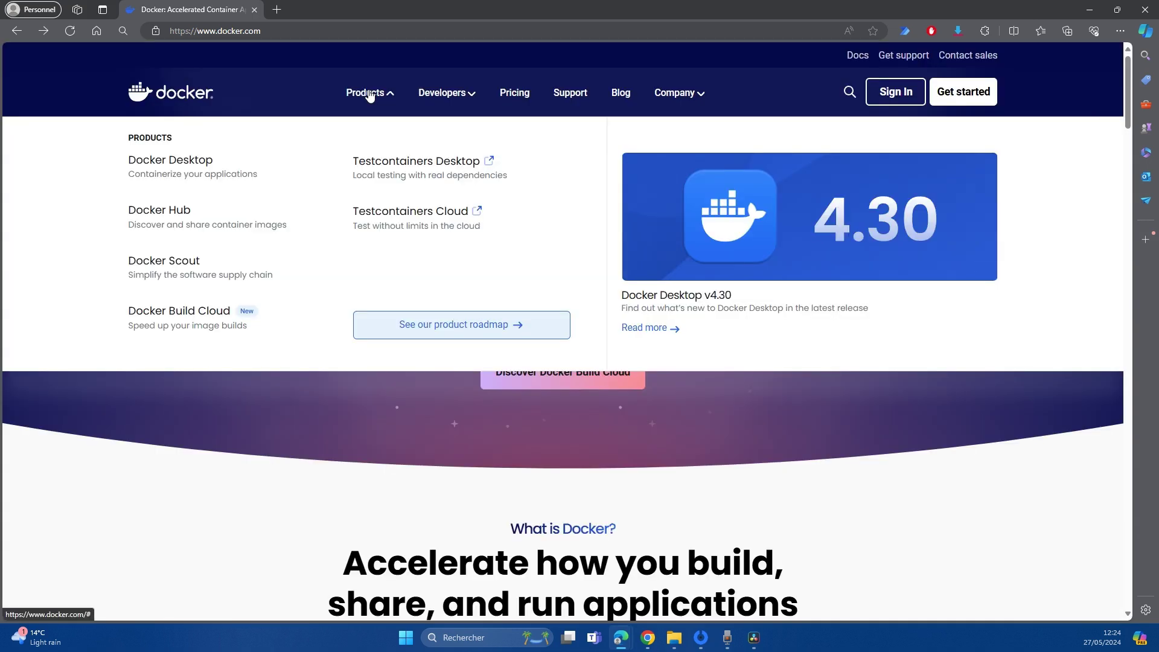
click(191, 162)
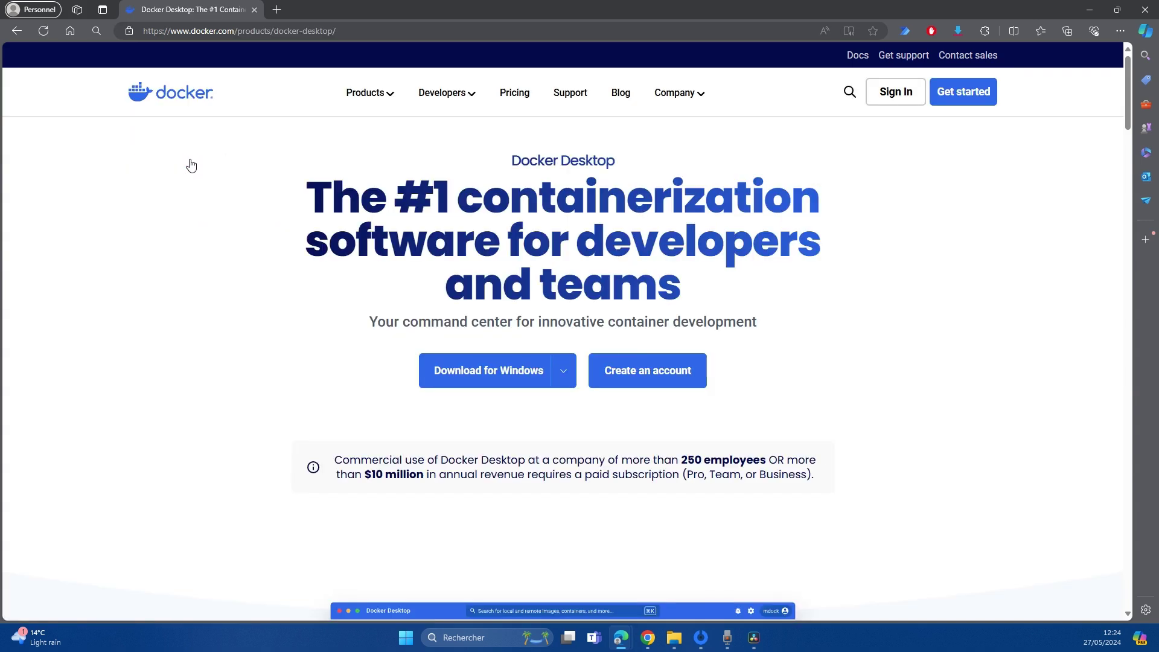
mouse_move(447, 371)
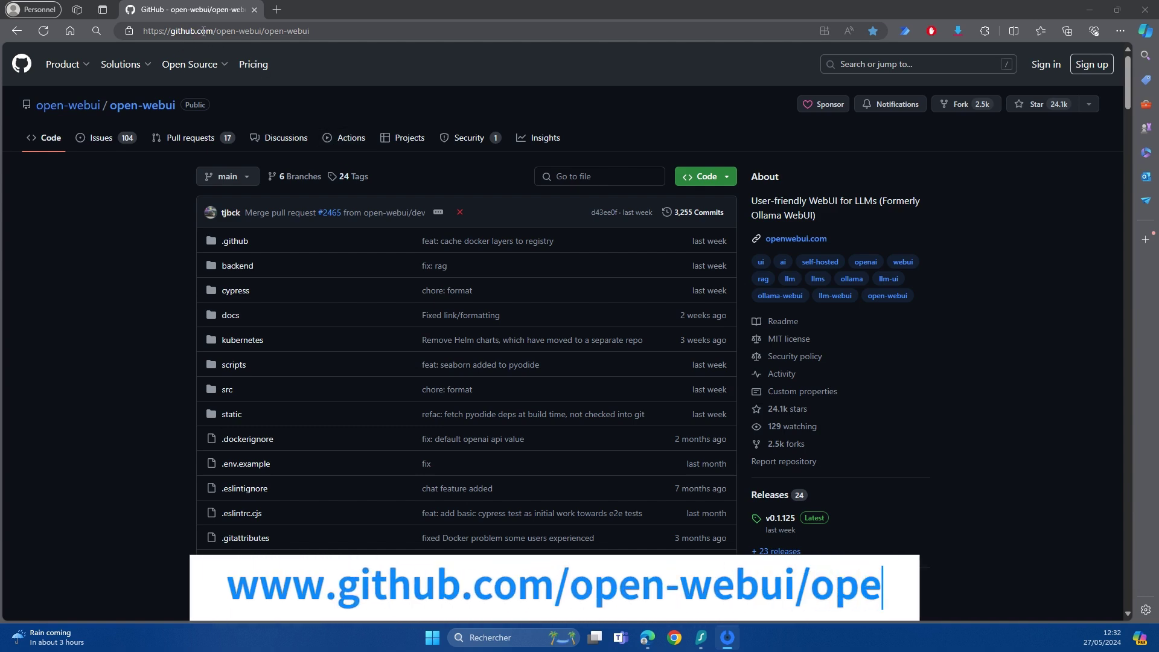
Check the repository address and scroll the open-webui README past Features to How to Install
click(199, 31)
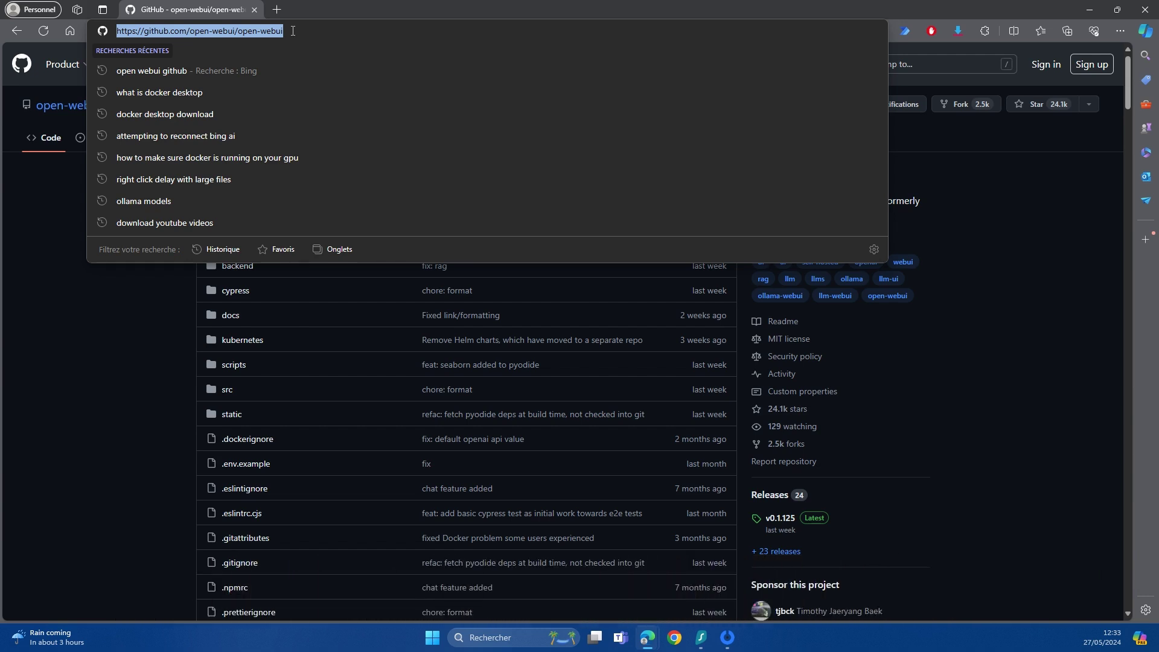
click(266, 273)
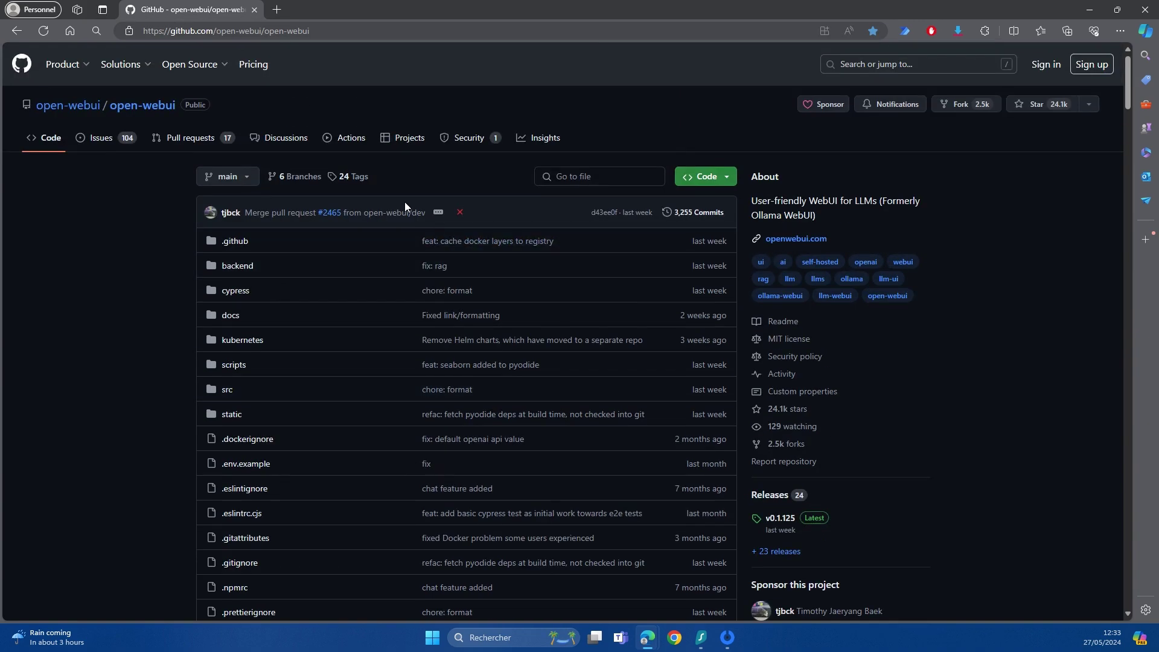
scroll(279, 272, down, 2)
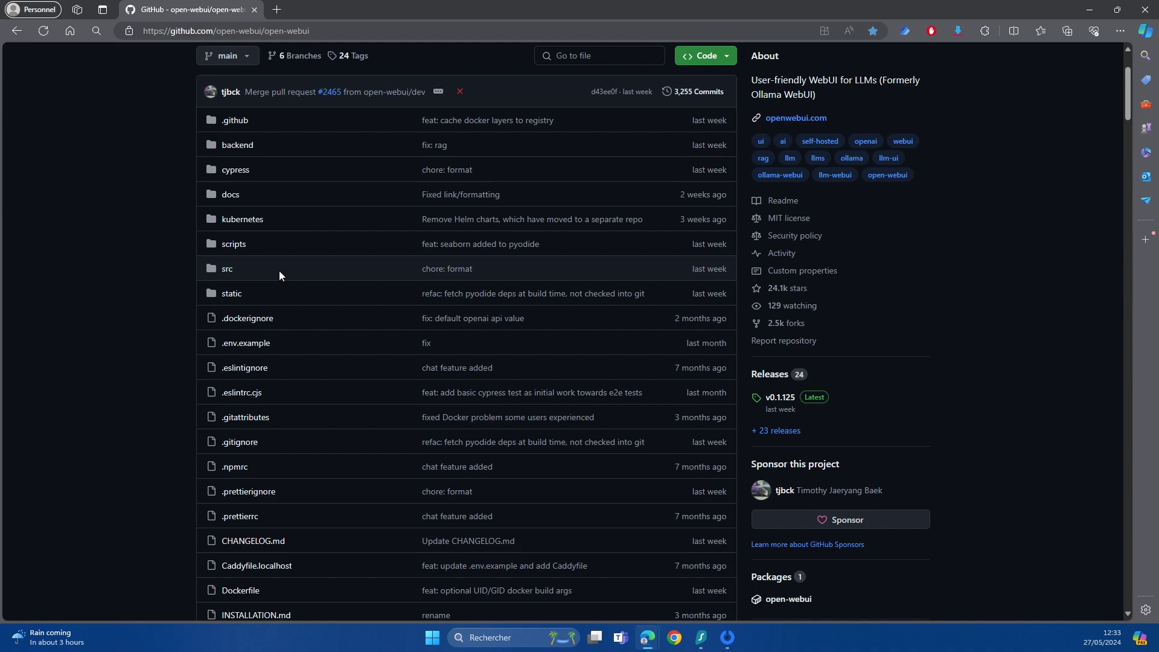
scroll(278, 272, down, 1)
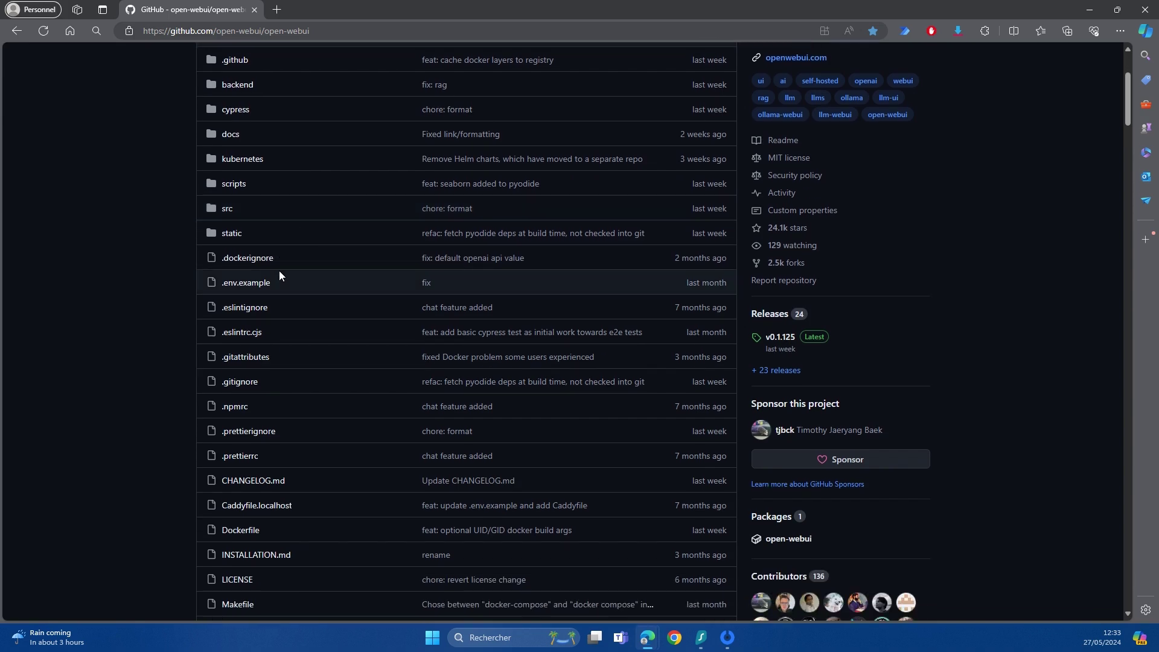
scroll(279, 271, down, 9)
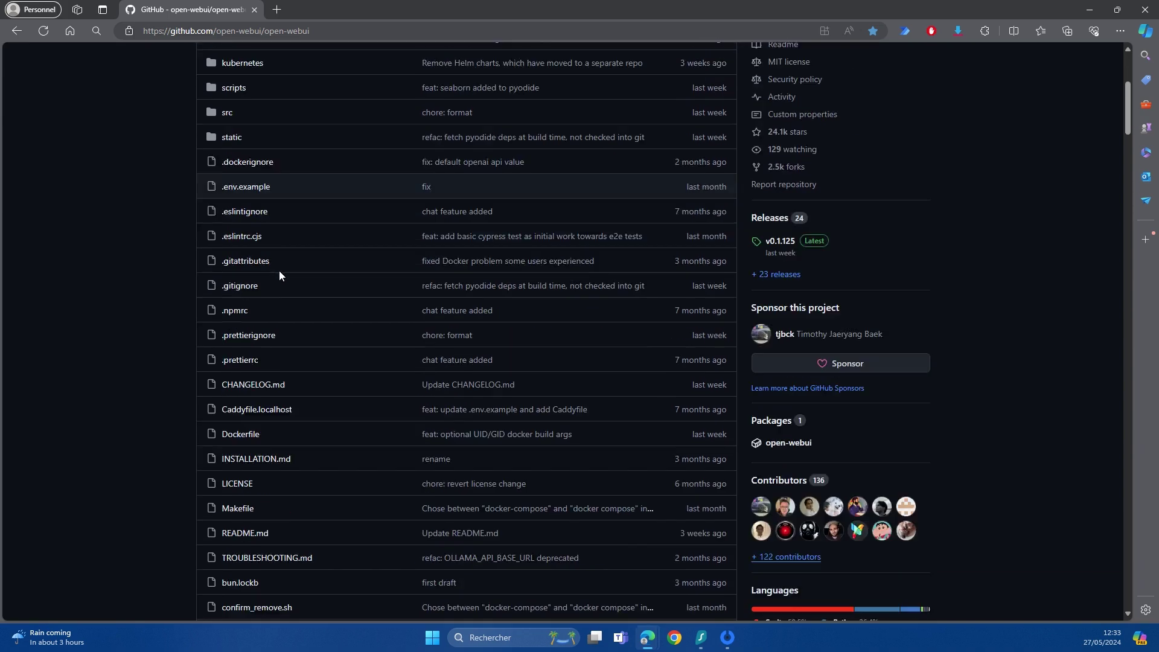
scroll(280, 272, down, 9)
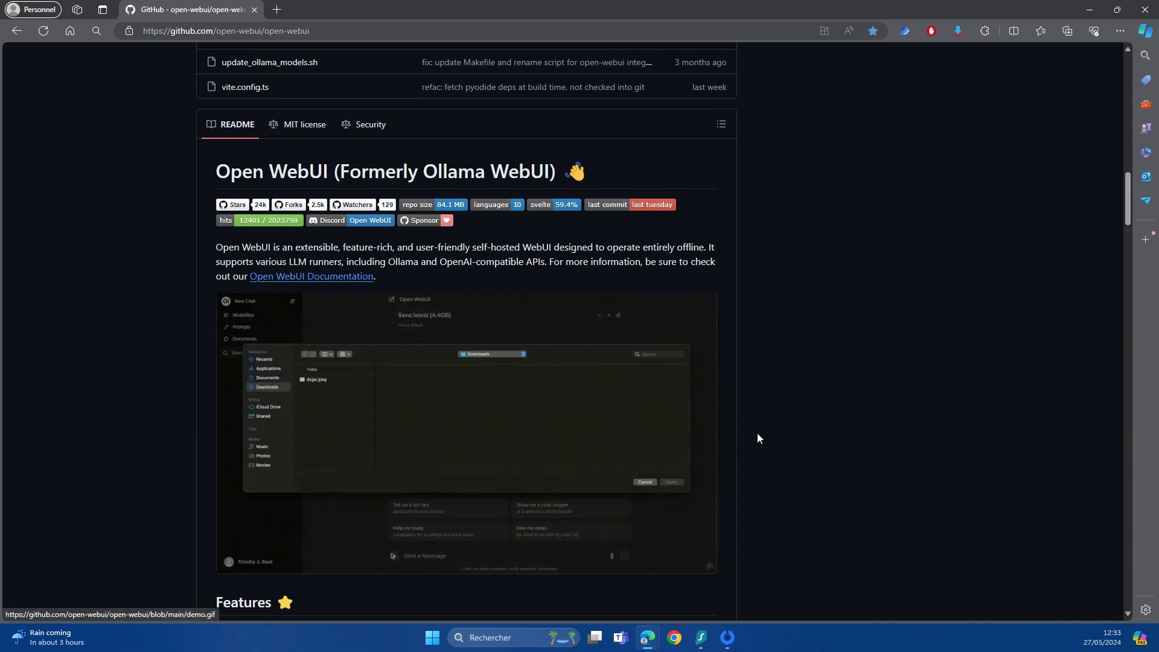
scroll(764, 425, down, 1)
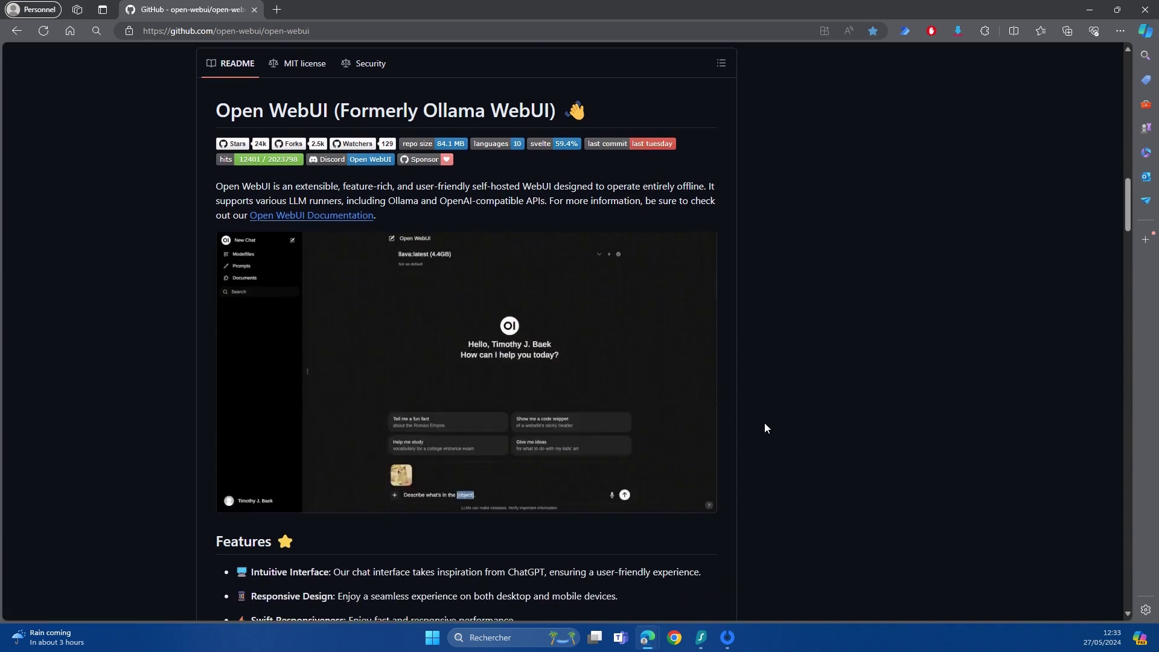
scroll(764, 424, down, 4)
scroll(767, 419, down, 6)
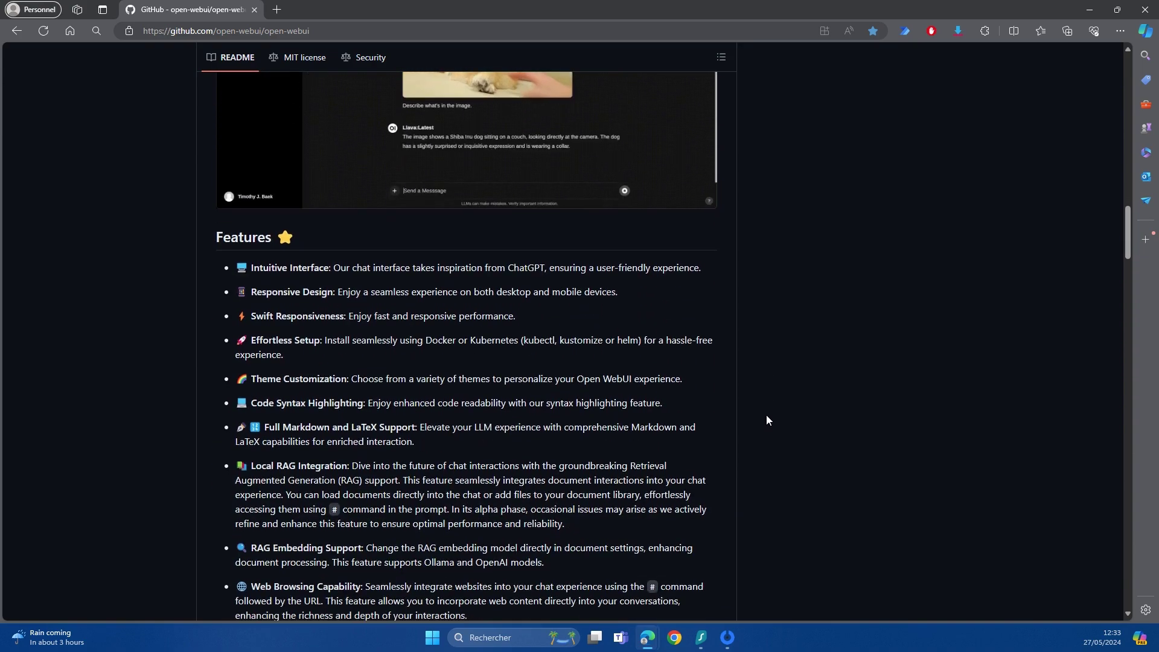
scroll(766, 417, down, 10)
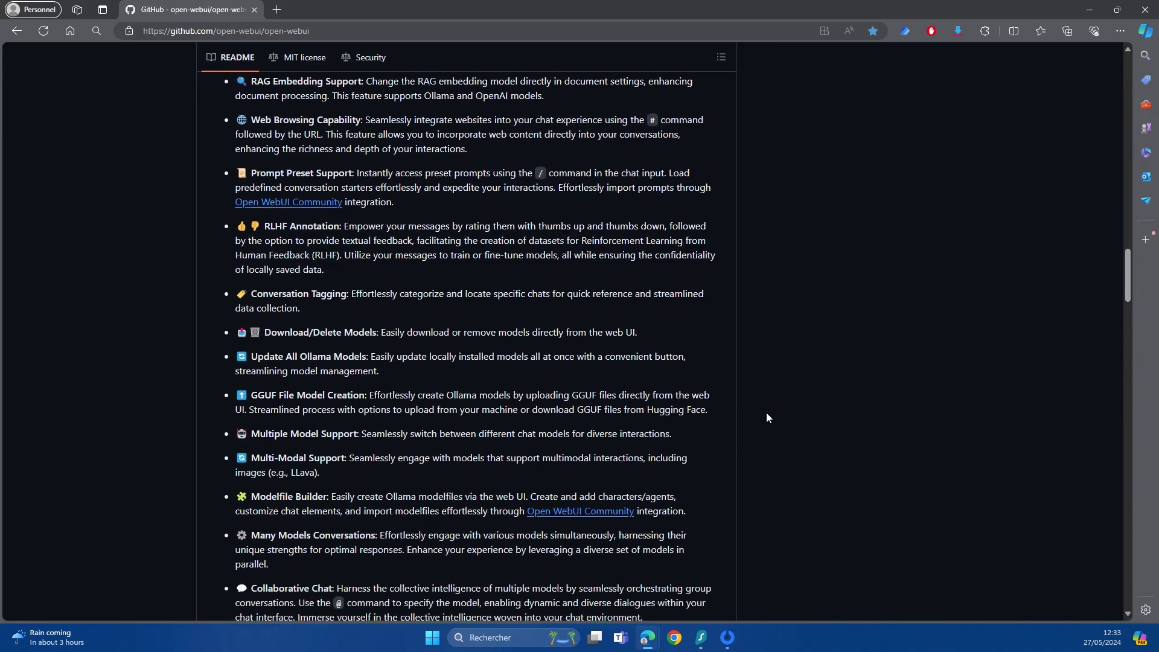
scroll(766, 414, down, 14)
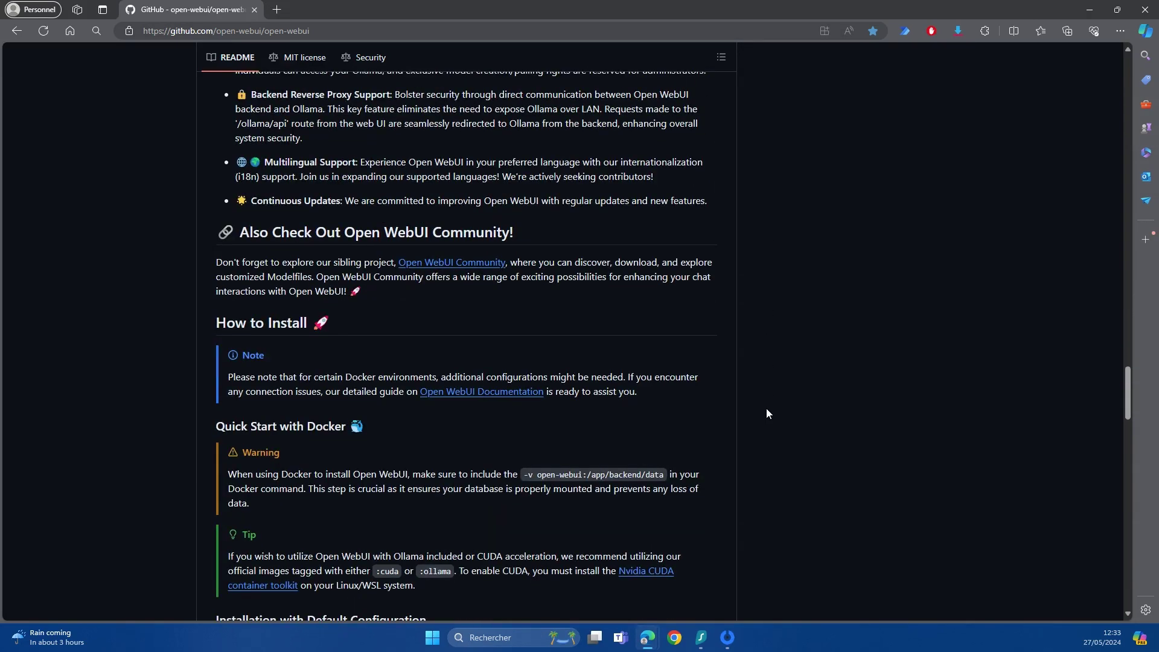
scroll(766, 413, down, 1)
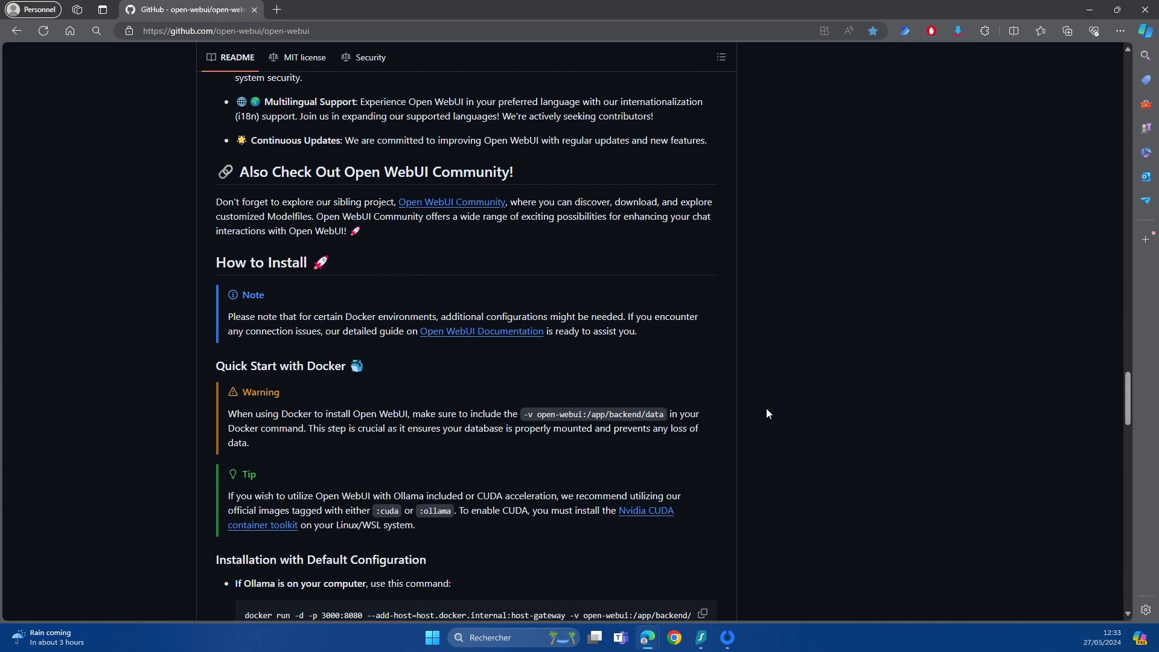
Copy the README's docker run command for Ollama on this computer
scroll(766, 408, down, 4)
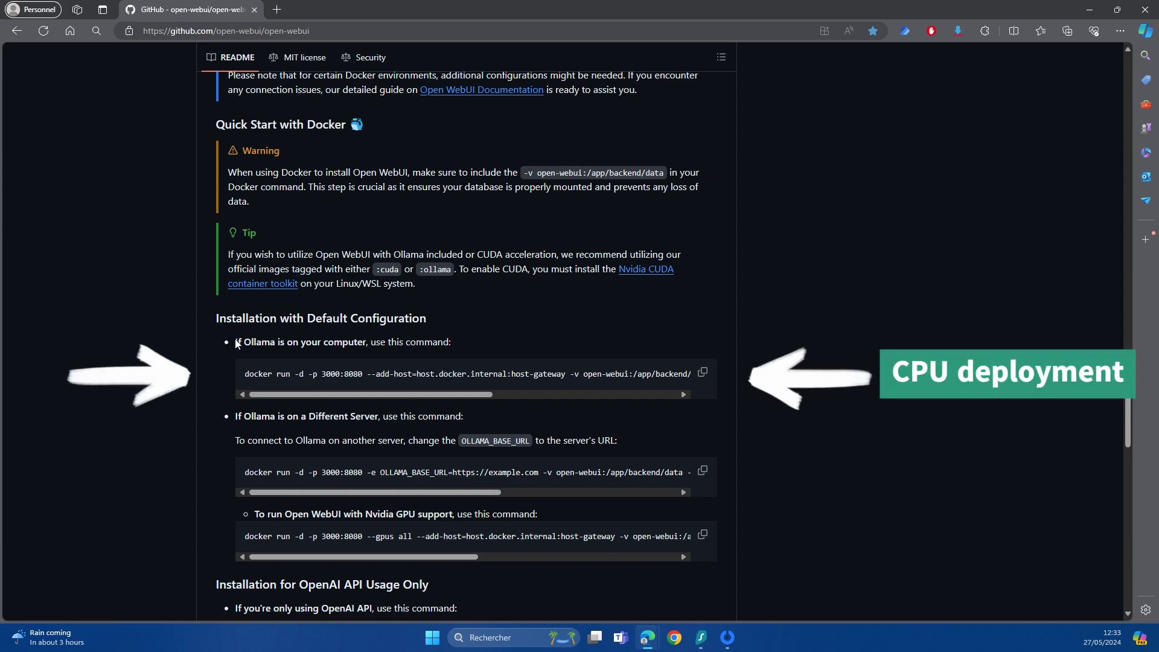
drag(233, 342, 462, 342)
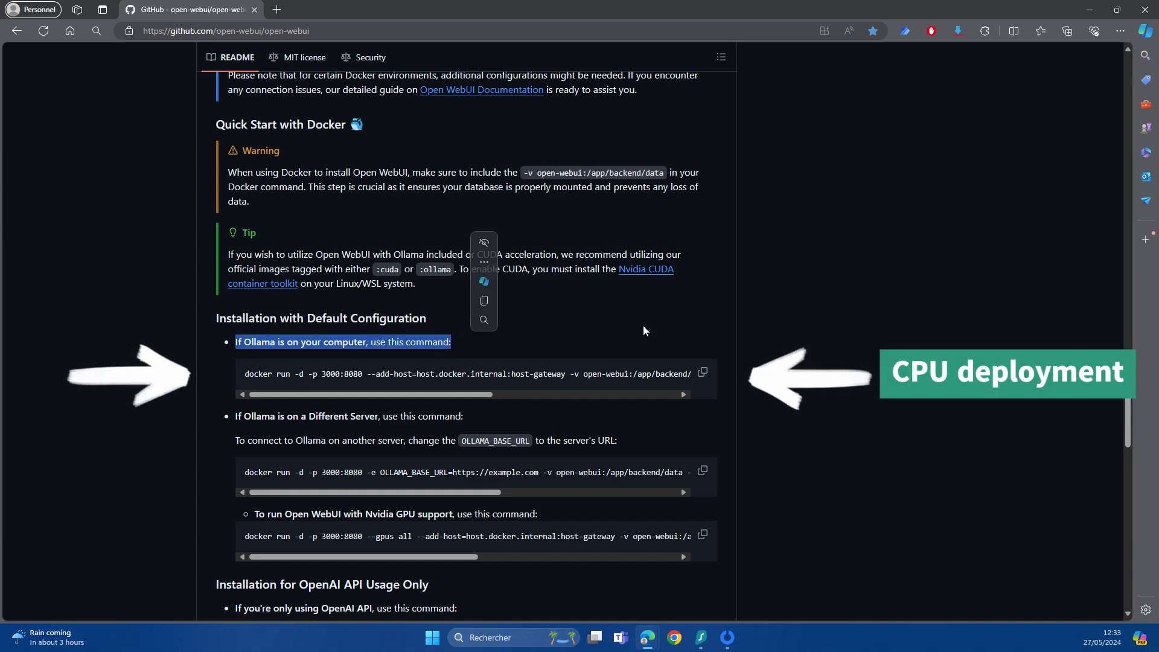
click(668, 324)
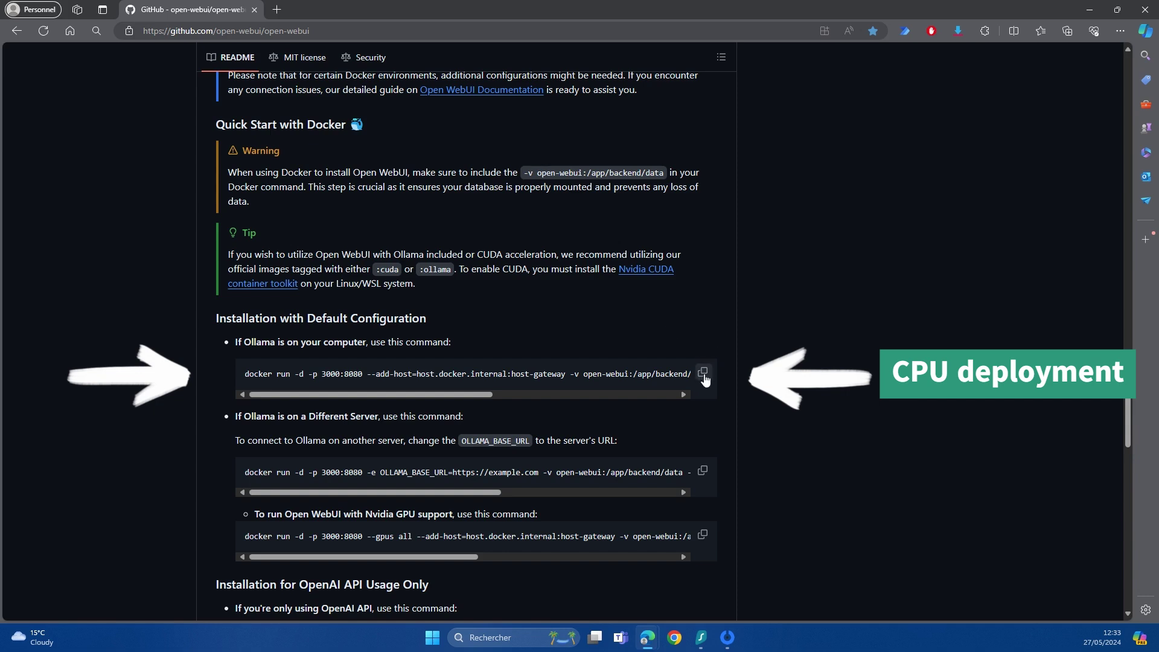
click(703, 375)
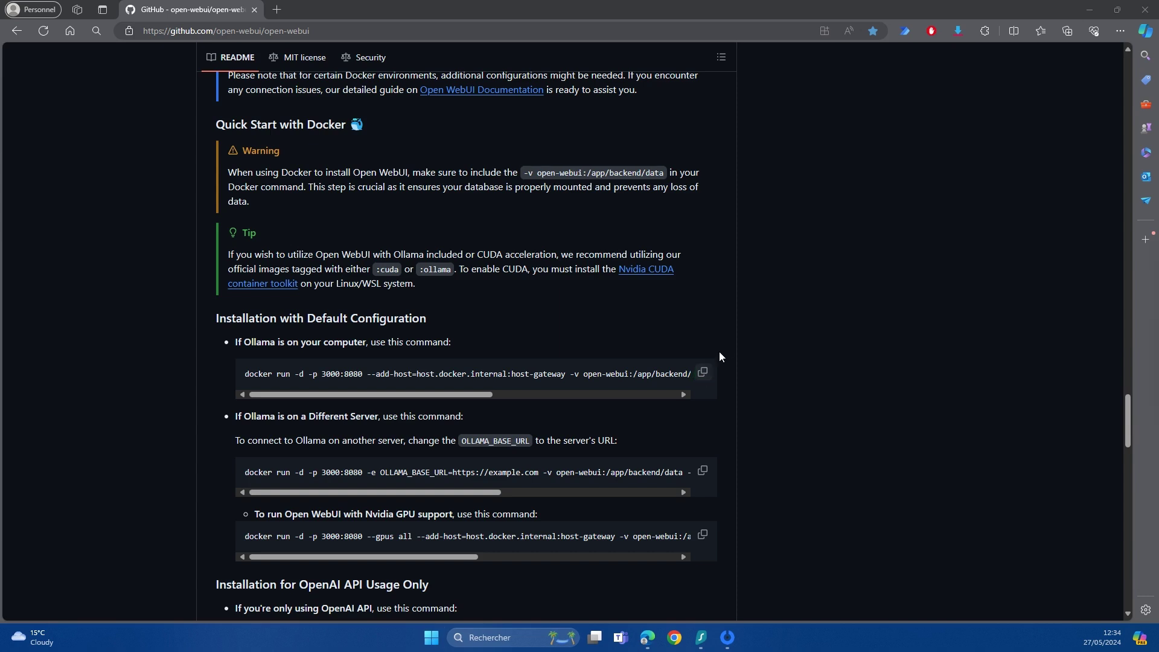
Paste the command into a new command prompt, close it, and mark the Nvidia GPU instructions
key(ctrl+alt+t)
key(ctrl+v)
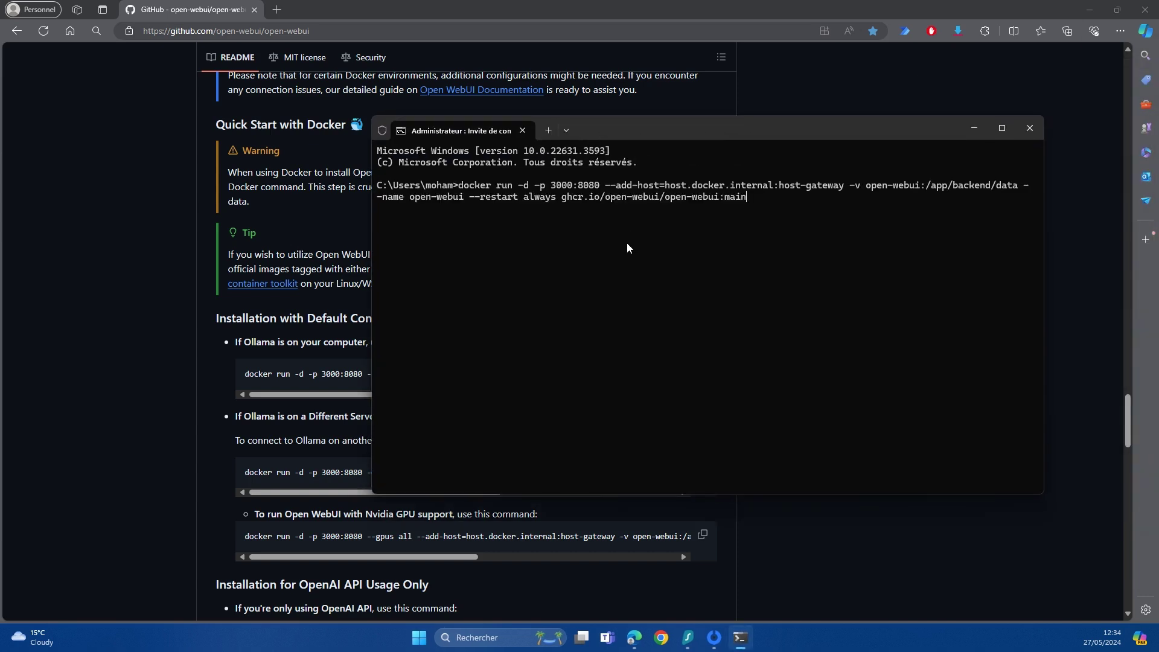
click(1030, 133)
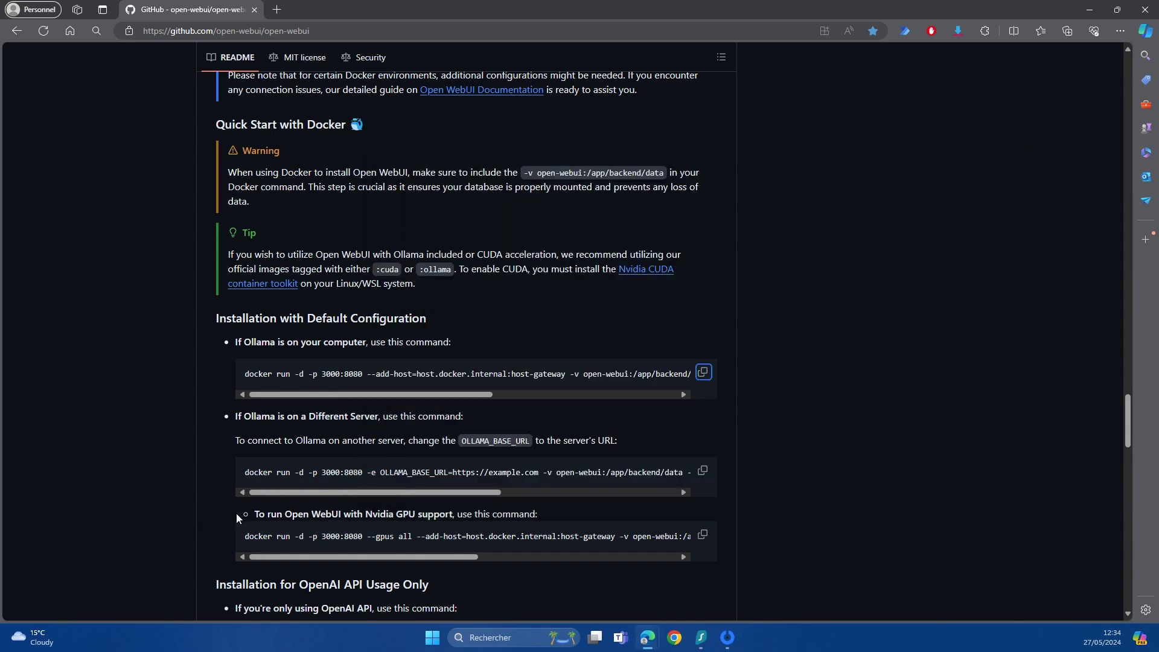
drag(252, 516, 549, 519)
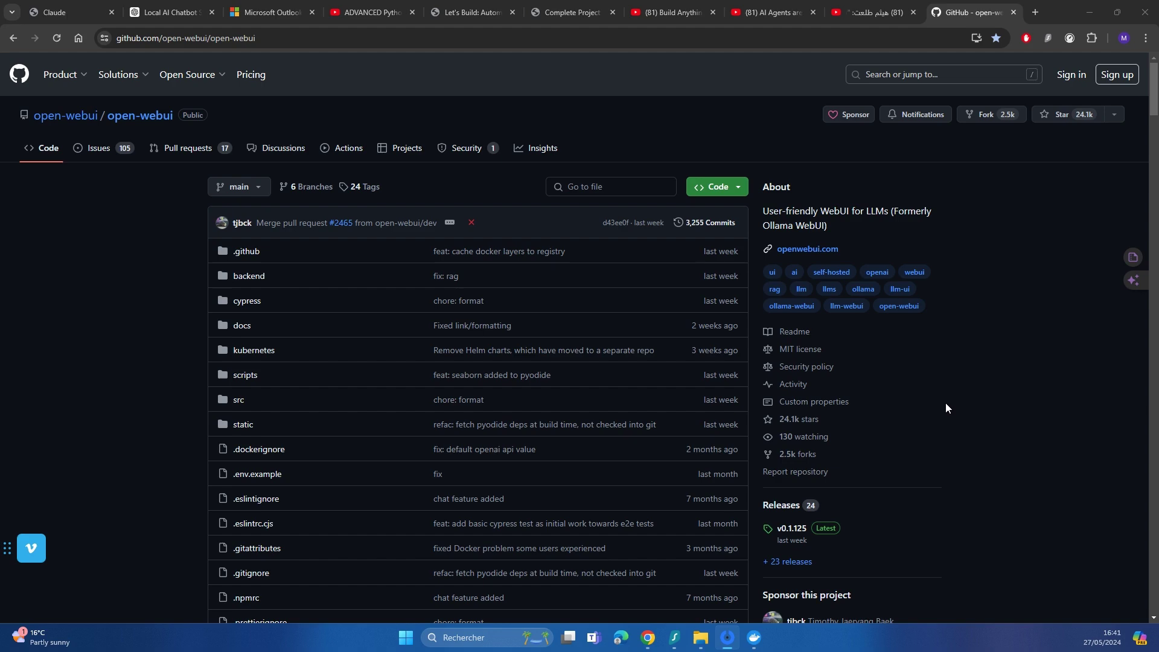
Copy the README's 'With GPU Support' bundled-Ollama docker run command and open an administrator Command Prompt
scroll(658, 420, down, 20)
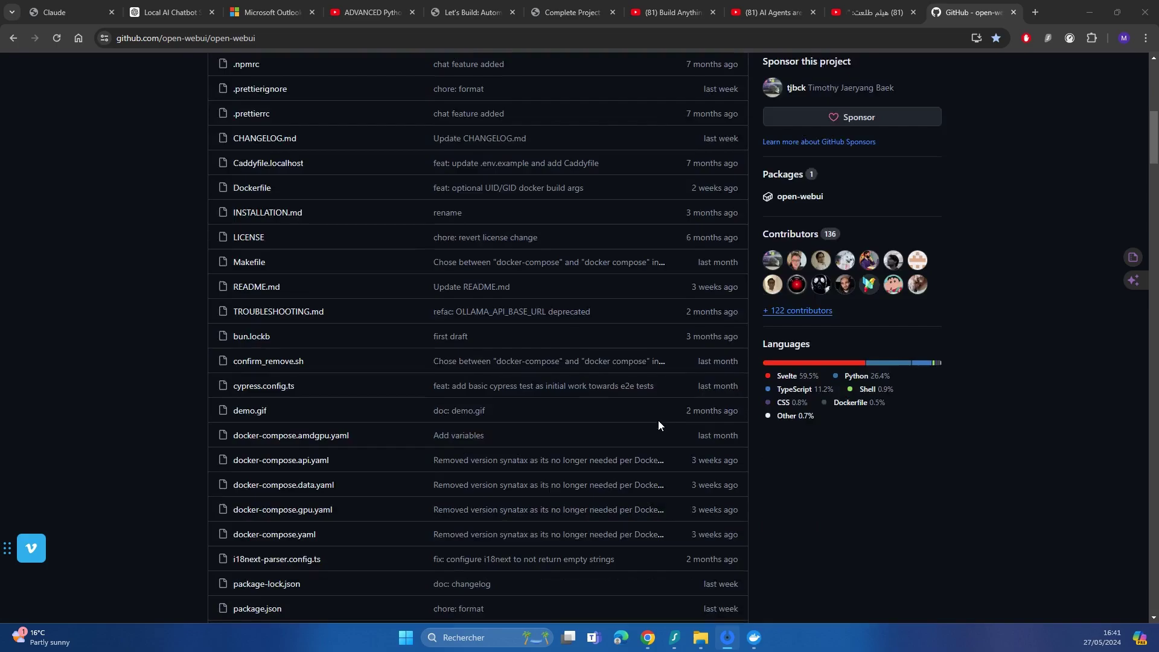
scroll(659, 425, down, 20)
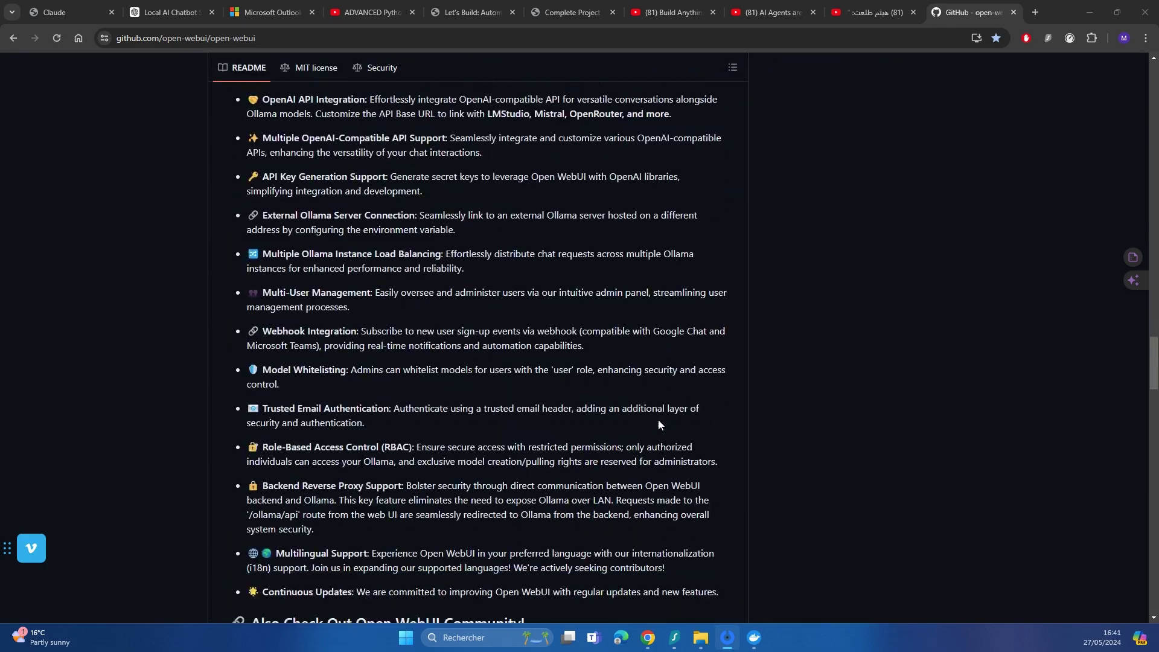
scroll(658, 421, down, 3)
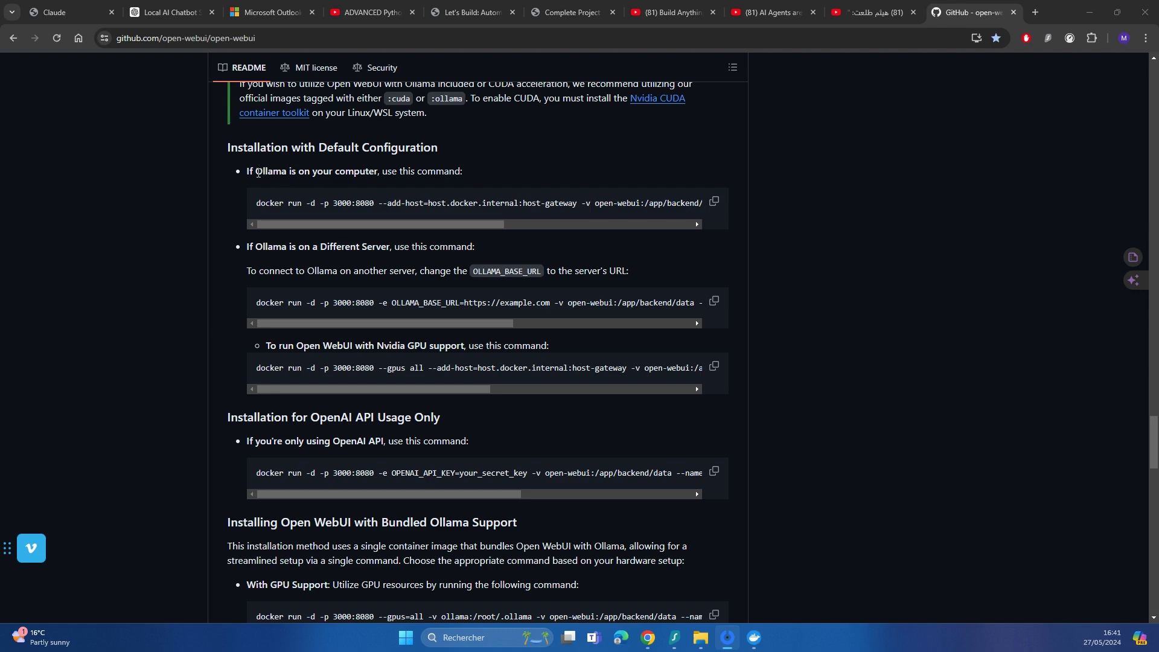
drag(248, 171, 427, 171)
mouse_move(266, 346)
mouse_down()
mouse_move(547, 346)
mouse_move(257, 346)
mouse_up()
scroll(539, 338, down, 4)
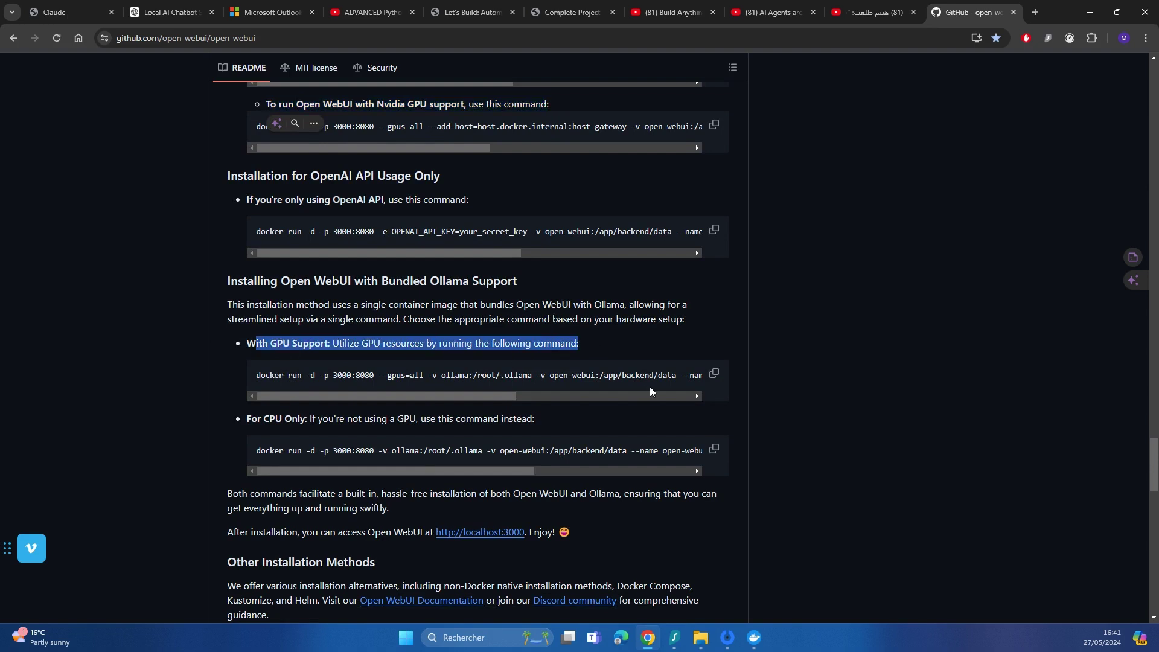
click(716, 376)
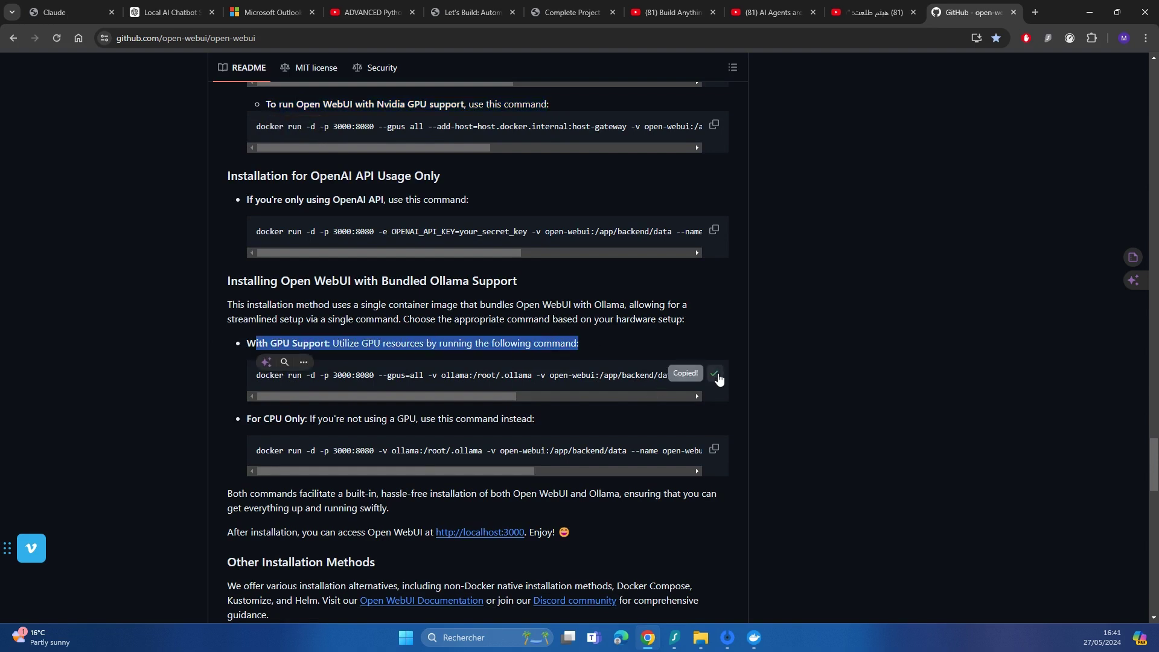
key(super)
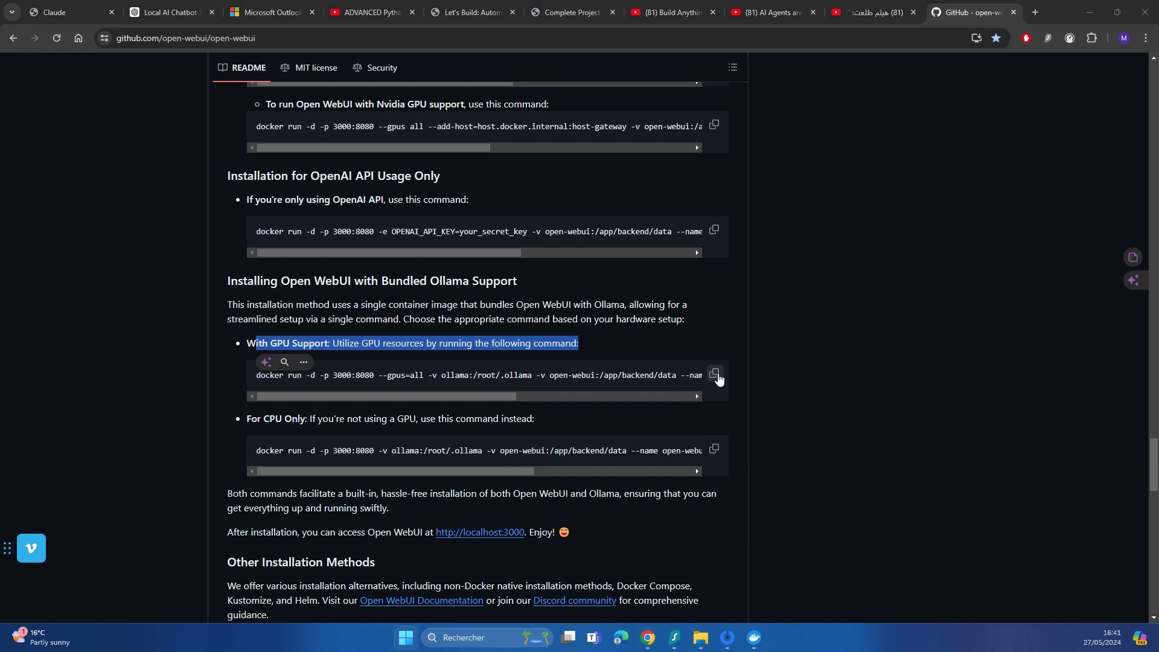
key(ctrl+shift+Return)
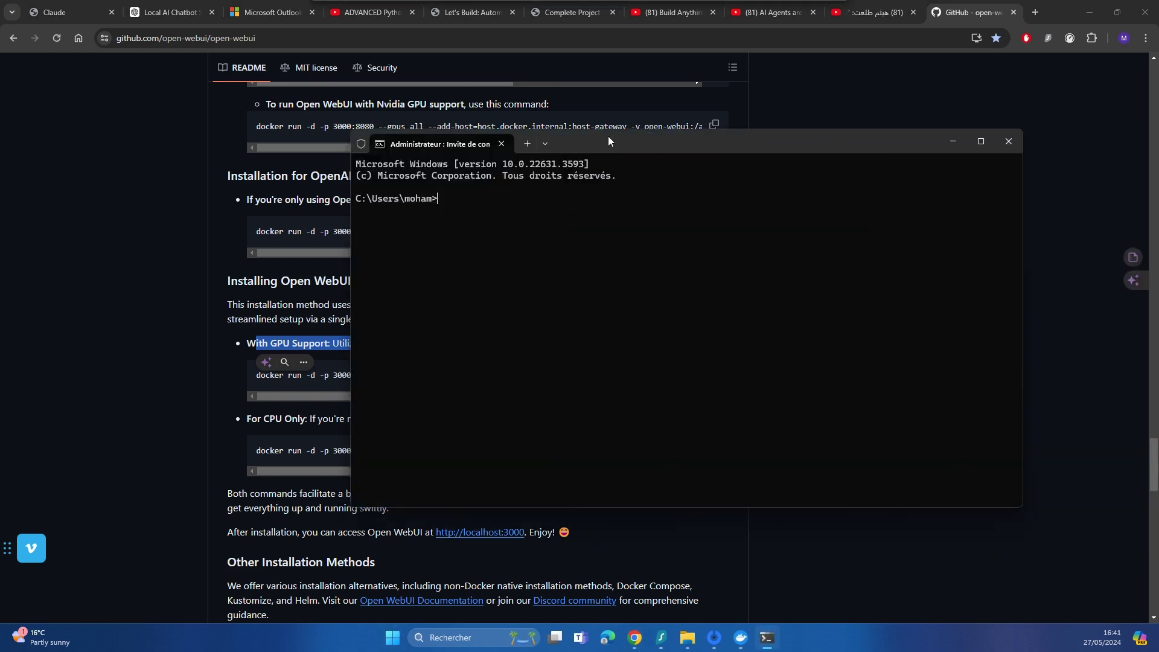
Paste the GPU docker run command, appending -gpu so the container is named open-webui-gpu
key(ctrl+v)
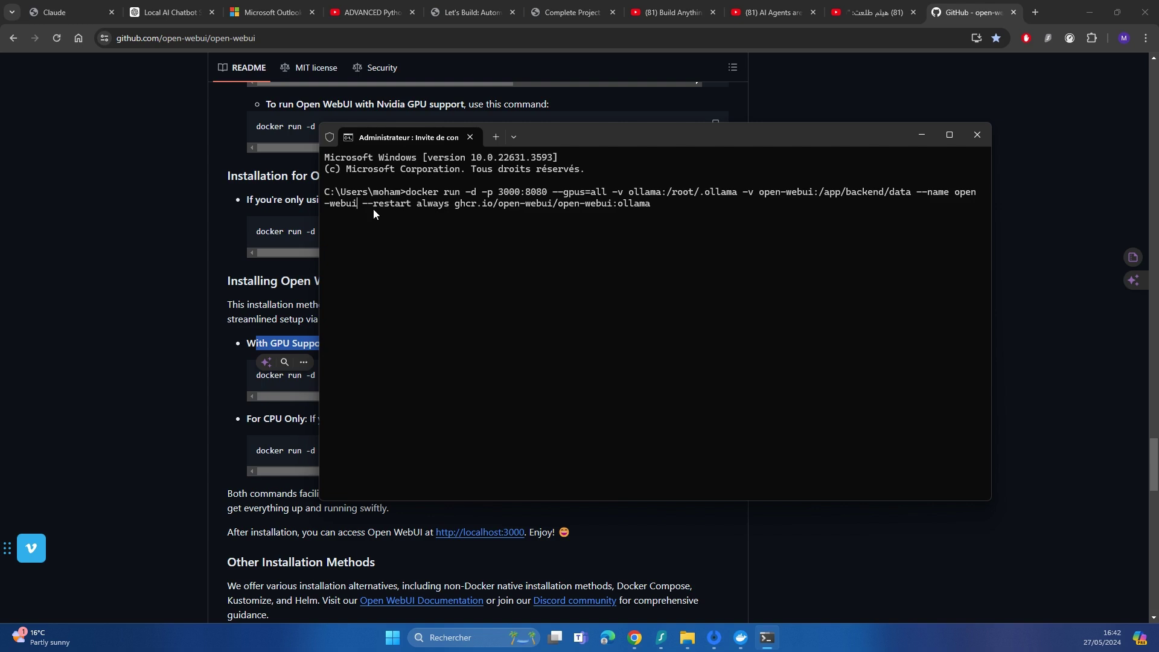
text(-gpu)
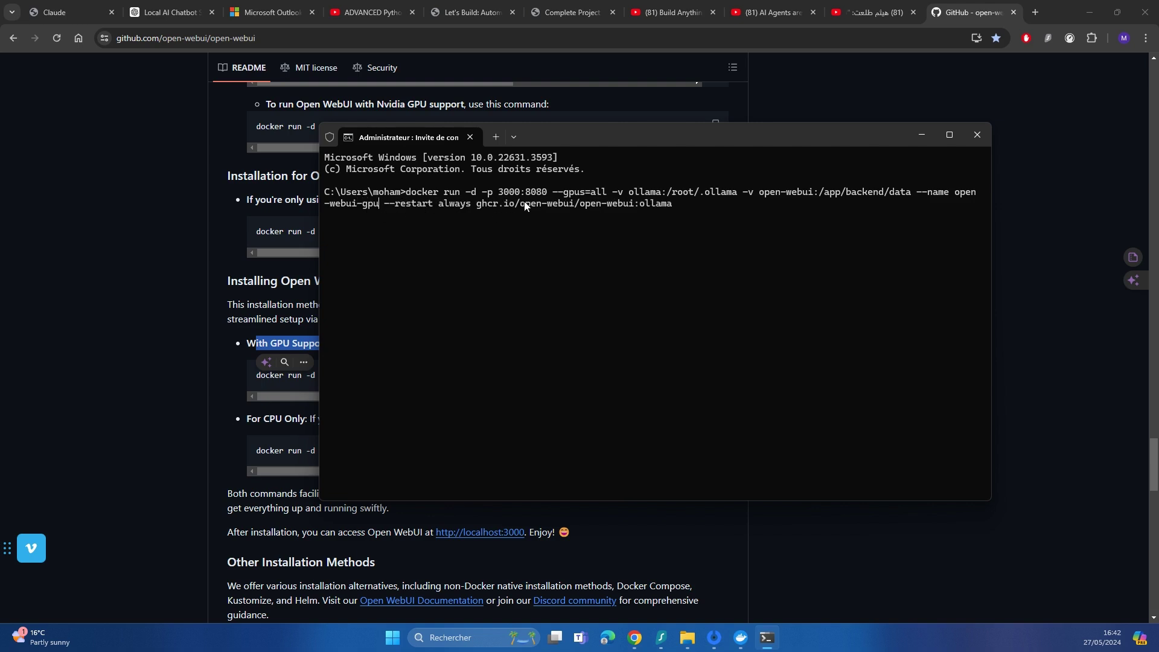
drag(548, 190, 496, 197)
click(722, 211)
Launch Open WebUI at localhost:3000 from the open-webui-gpu container's 3000:8080 port in Docker Desktop
mouse_move(741, 639)
click(751, 573)
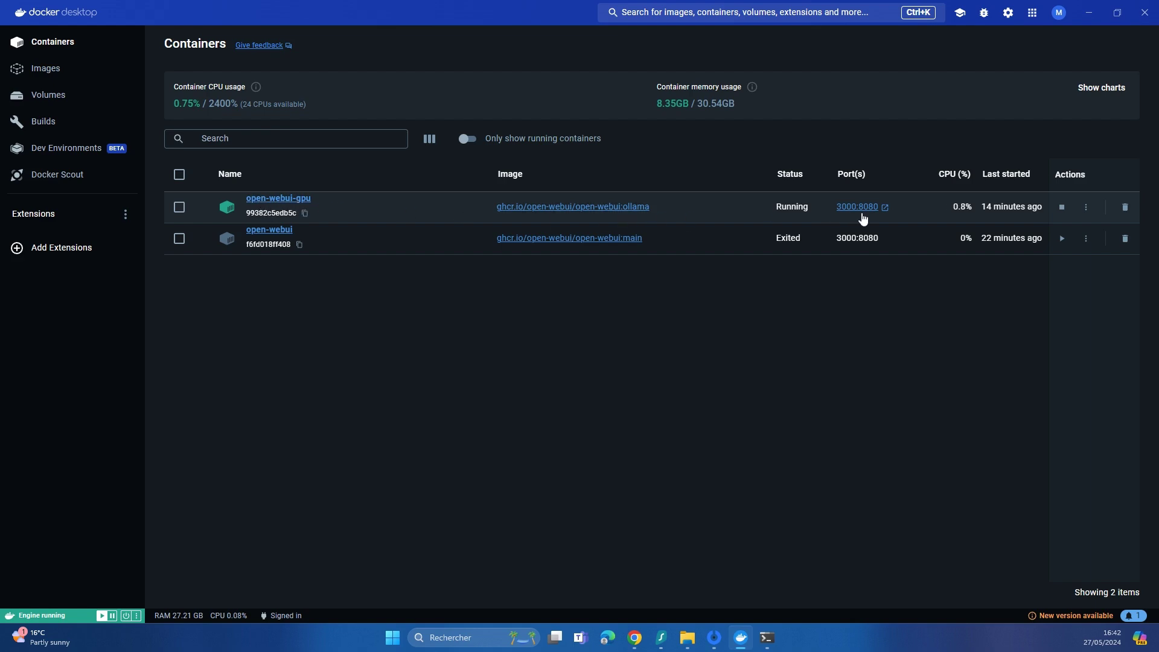
click(857, 206)
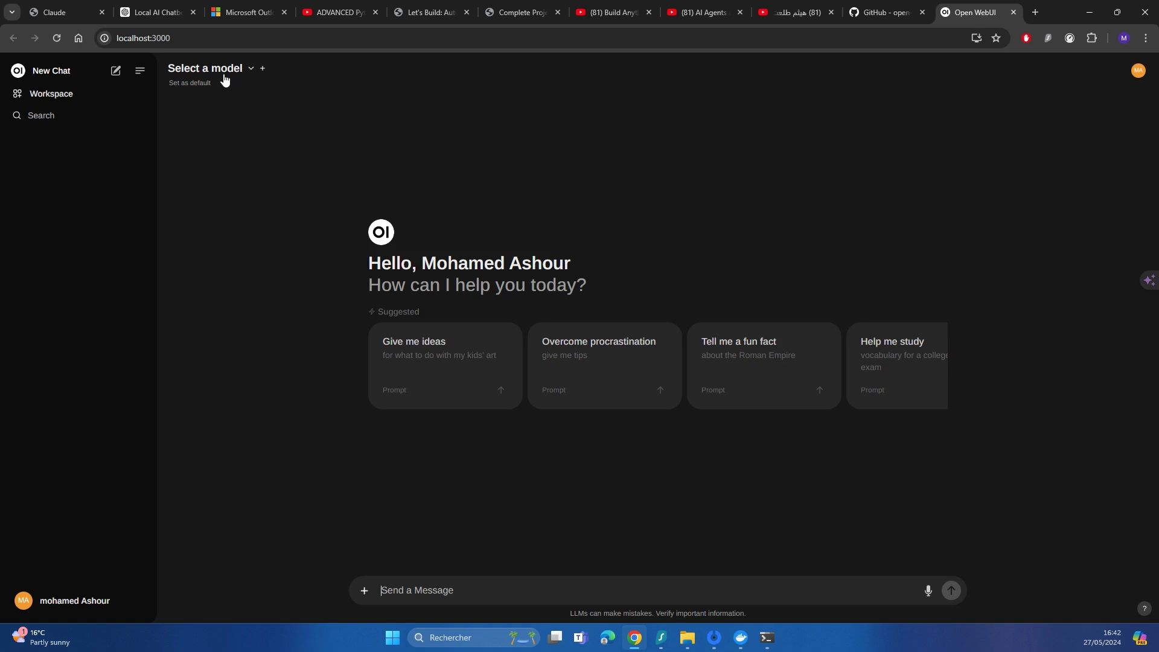
Review the five installed Ollama models, then go to the Workspace's Modelfiles page
click(251, 69)
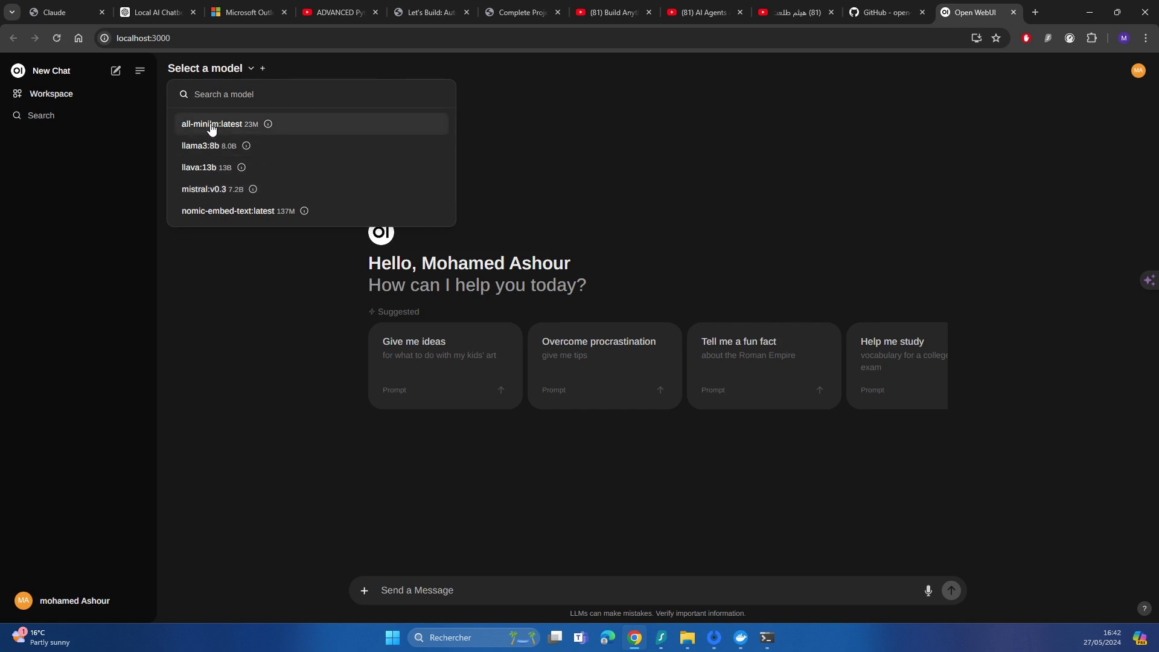
click(498, 124)
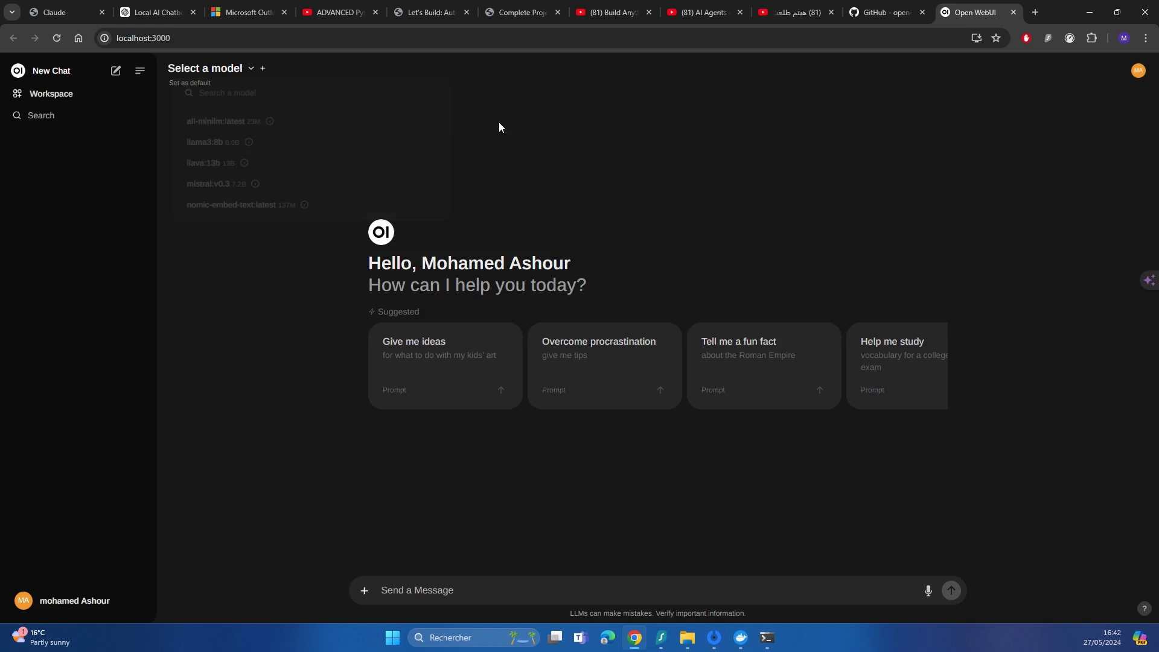
click(52, 97)
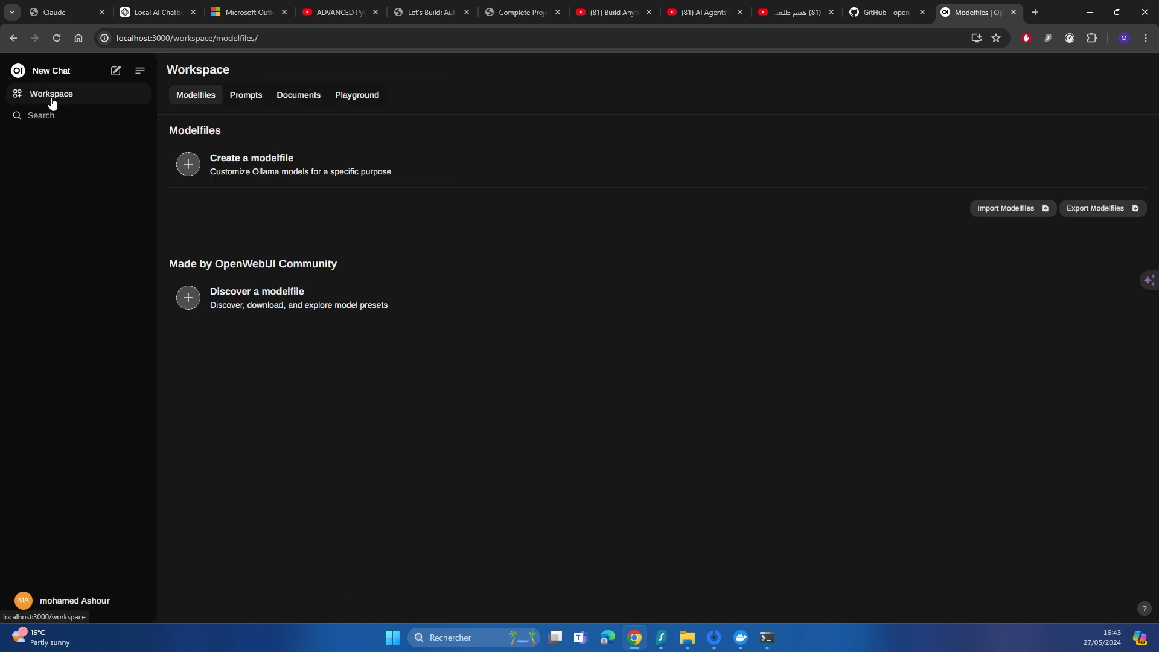
Visit the Workspace's Prompts, Documents and Playground pages, then start a new chat
click(246, 96)
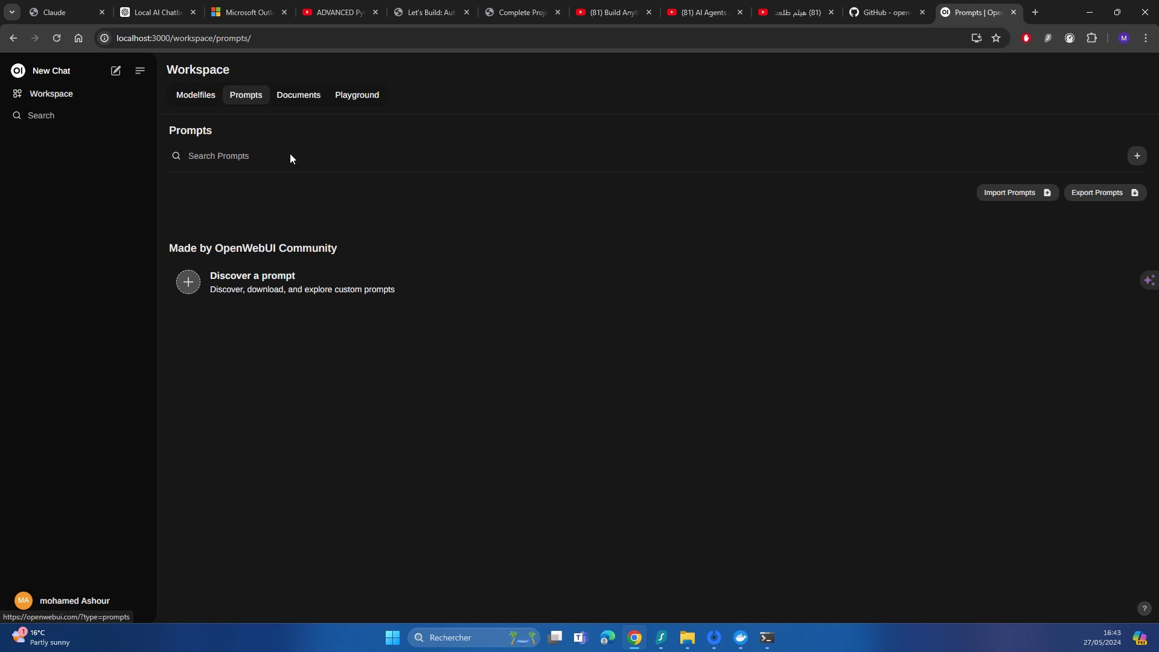
click(290, 95)
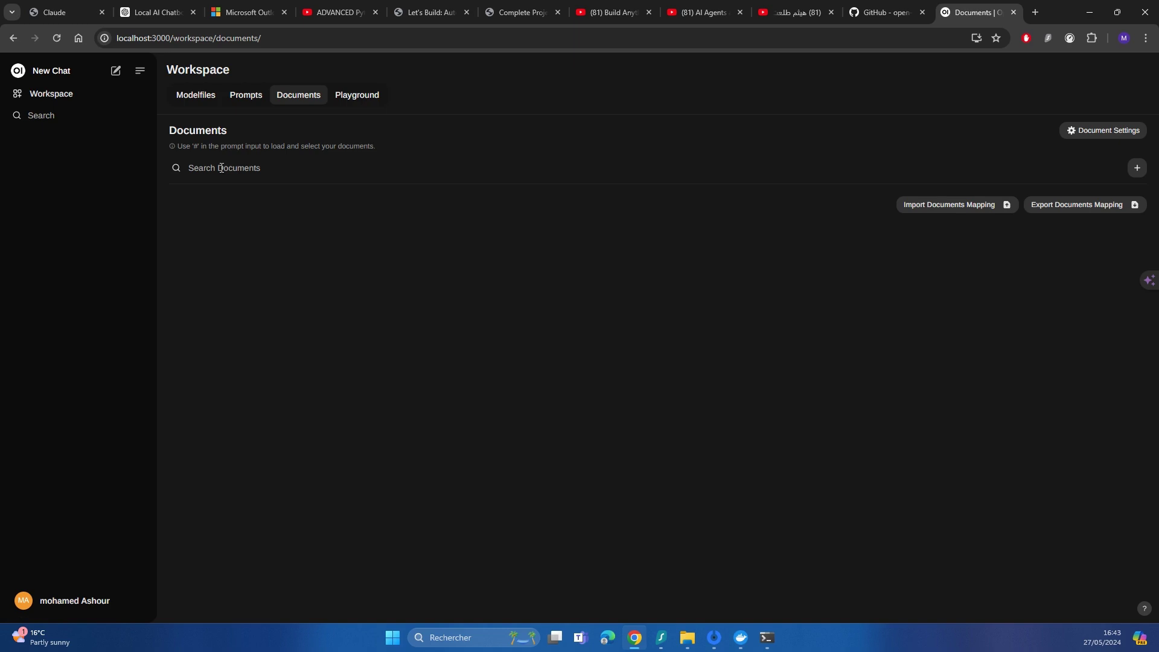
click(372, 95)
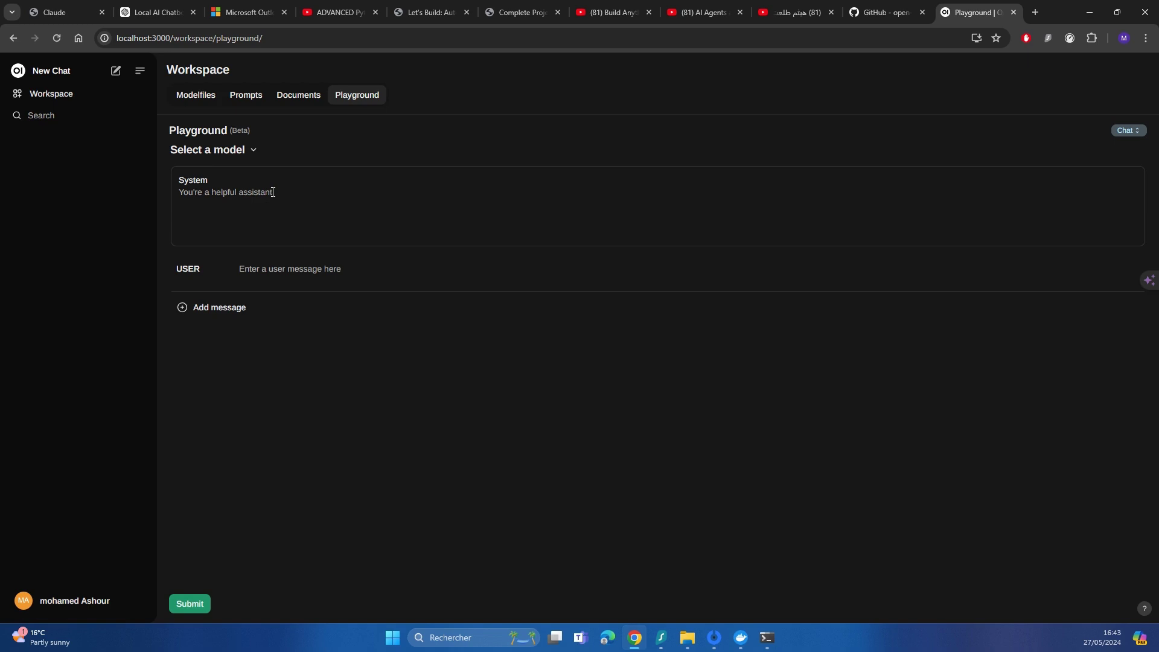
click(52, 73)
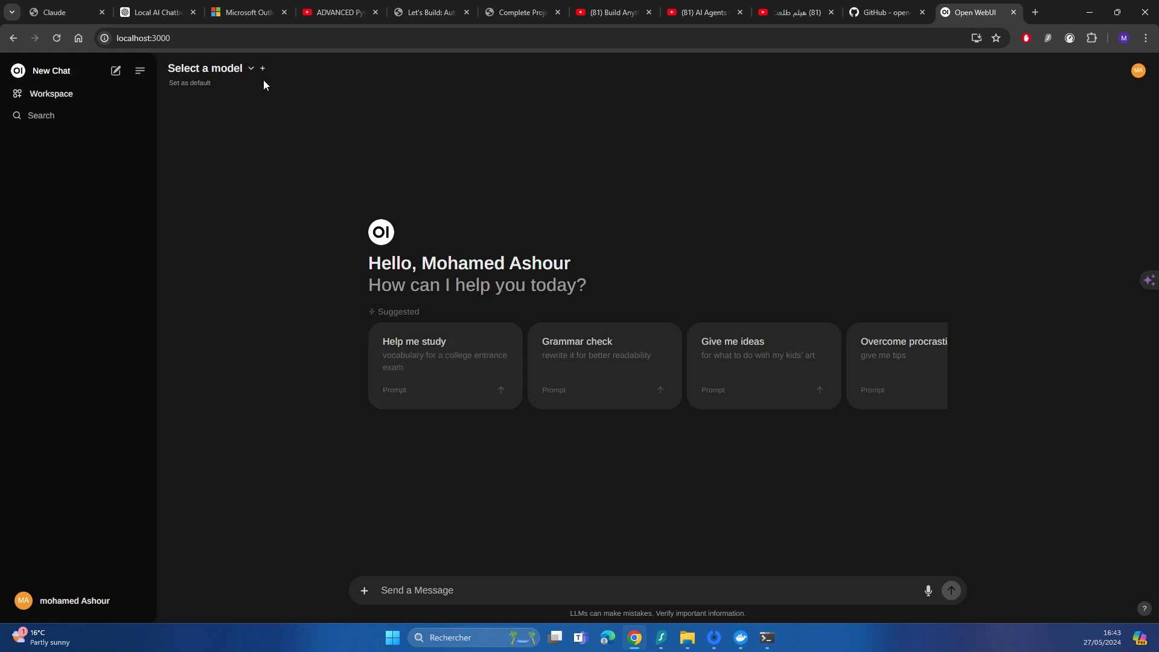
Choose llama3:8b as the chat model through the @ mention and the Select a model dropdown
click(251, 69)
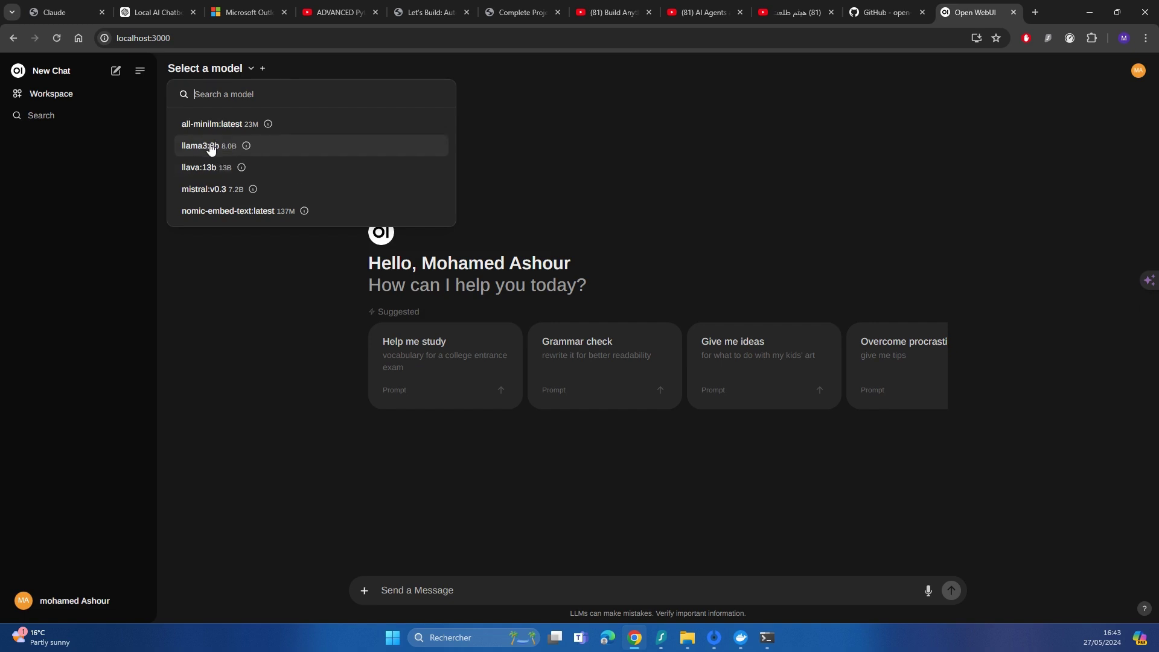
click(237, 313)
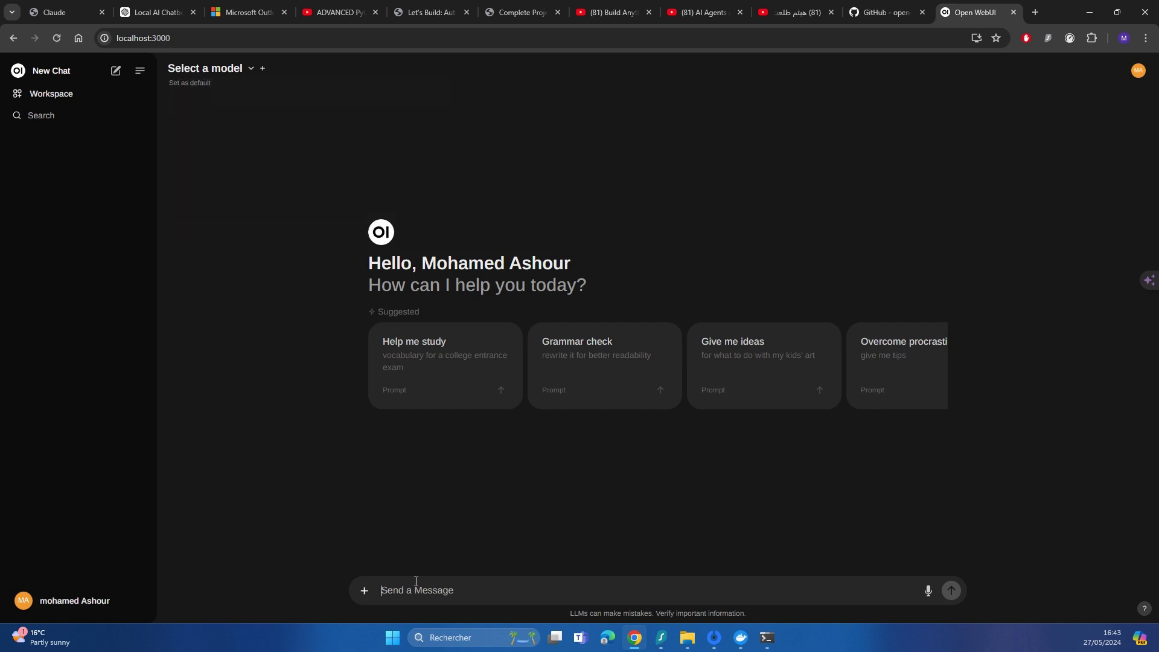
text(T)
key(BackSpace)
text(@)
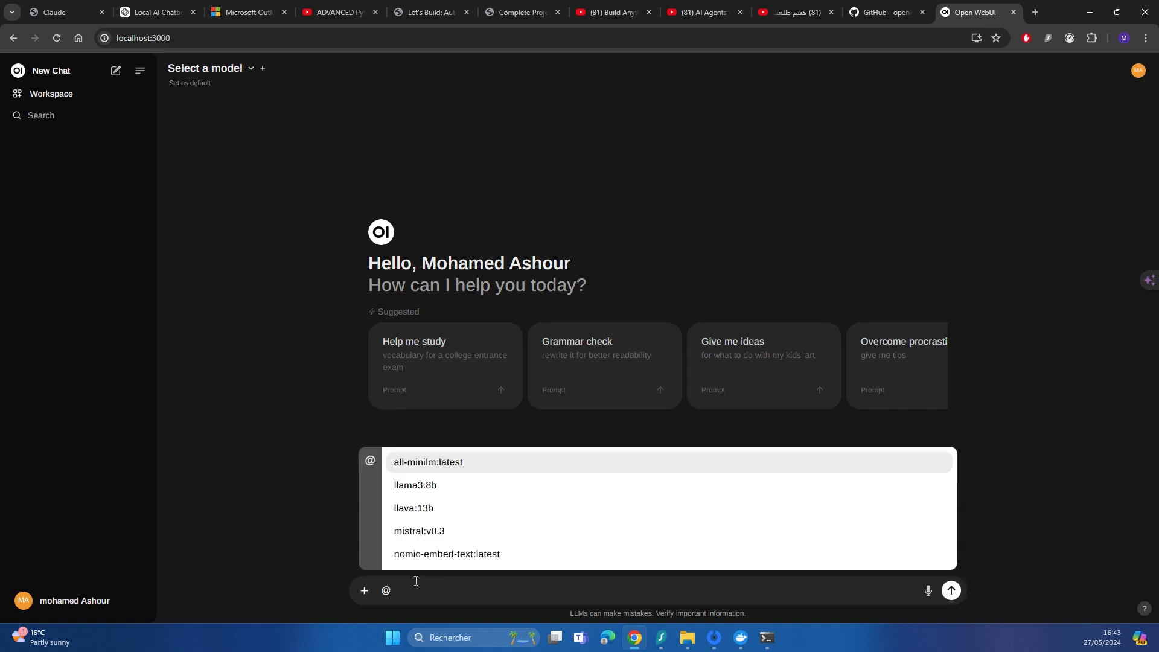
key(Down)
key(Return)
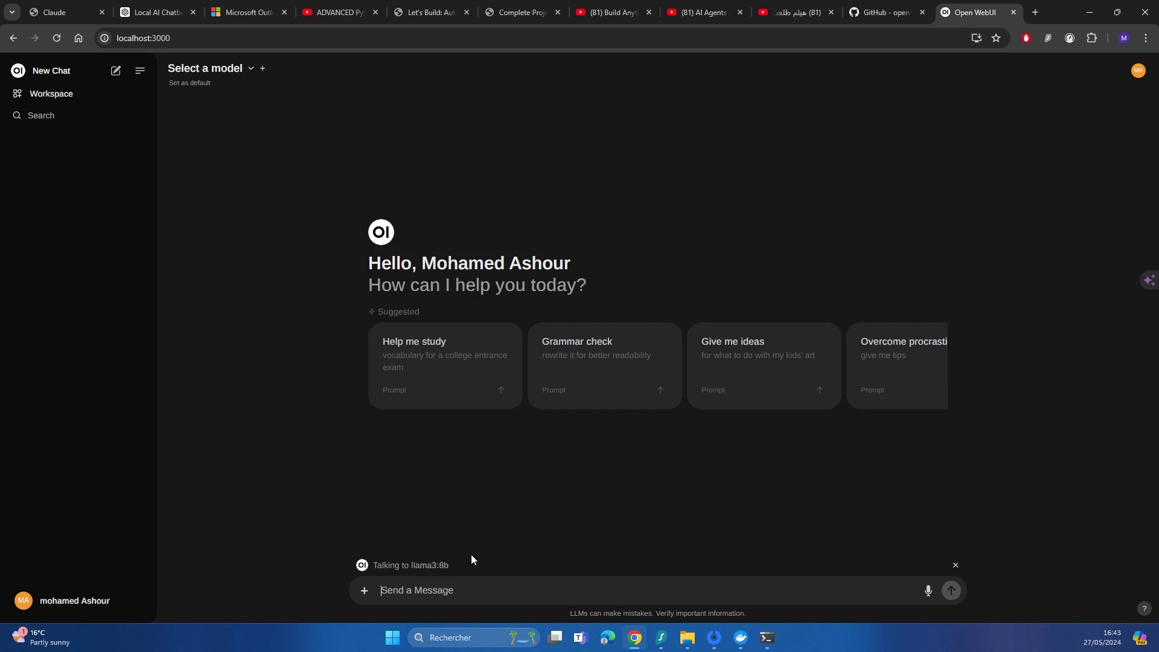
click(250, 68)
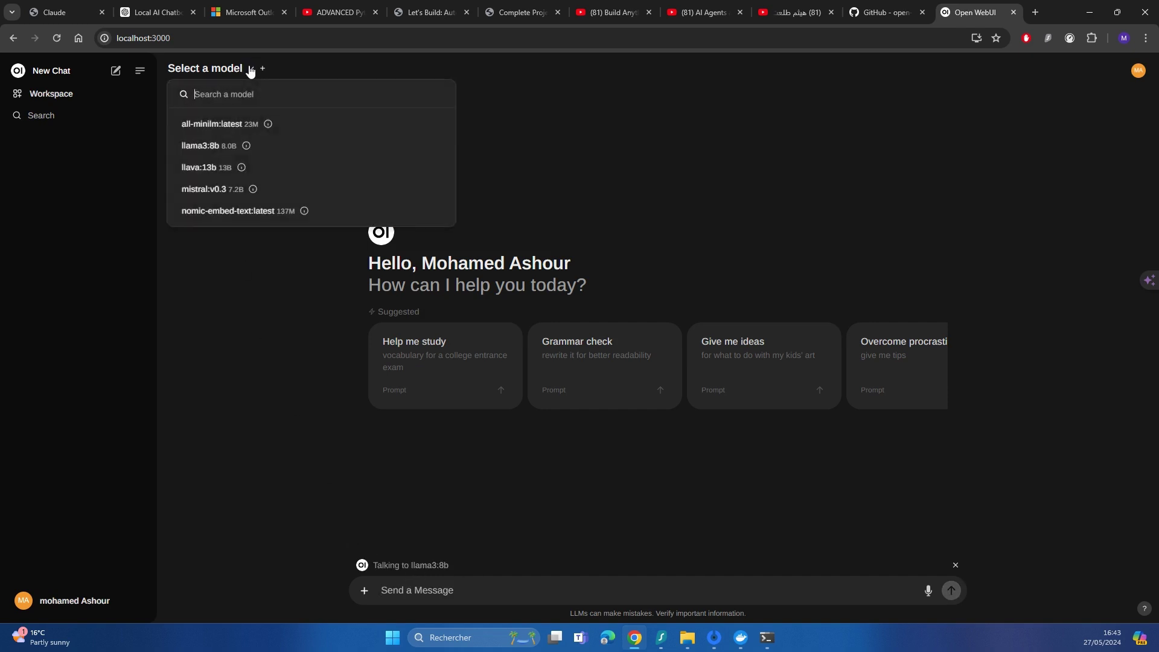
click(200, 150)
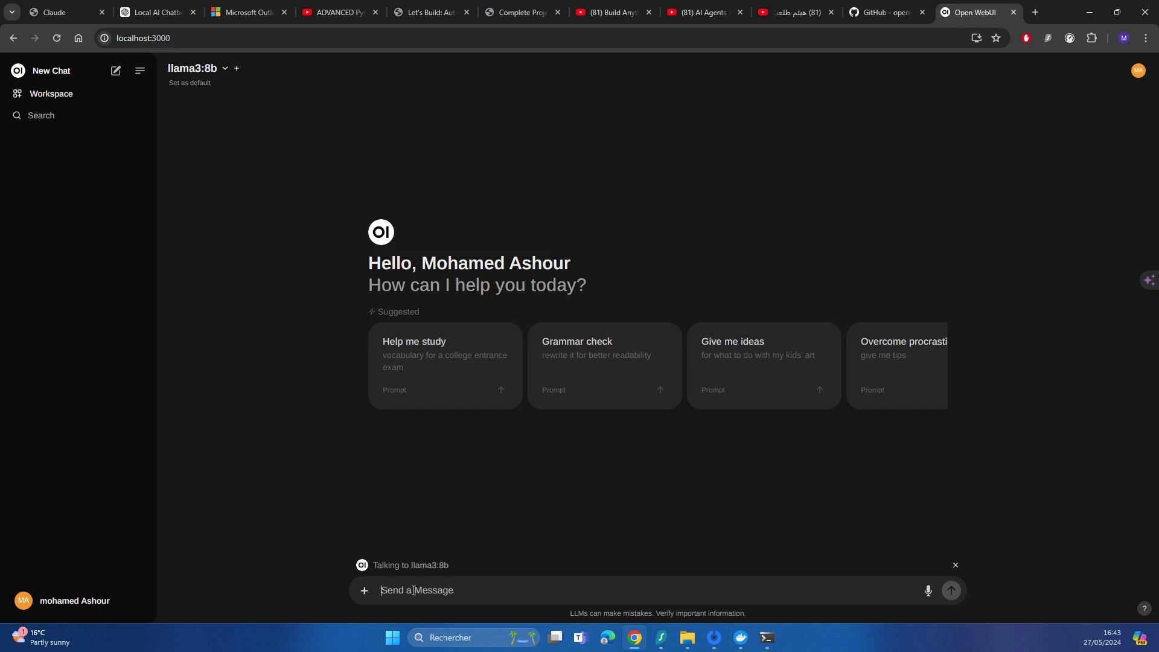
Ask llama3:8b for a bid report outline for a construction consultancy's energy-sector client in southwest England
text(I am work)
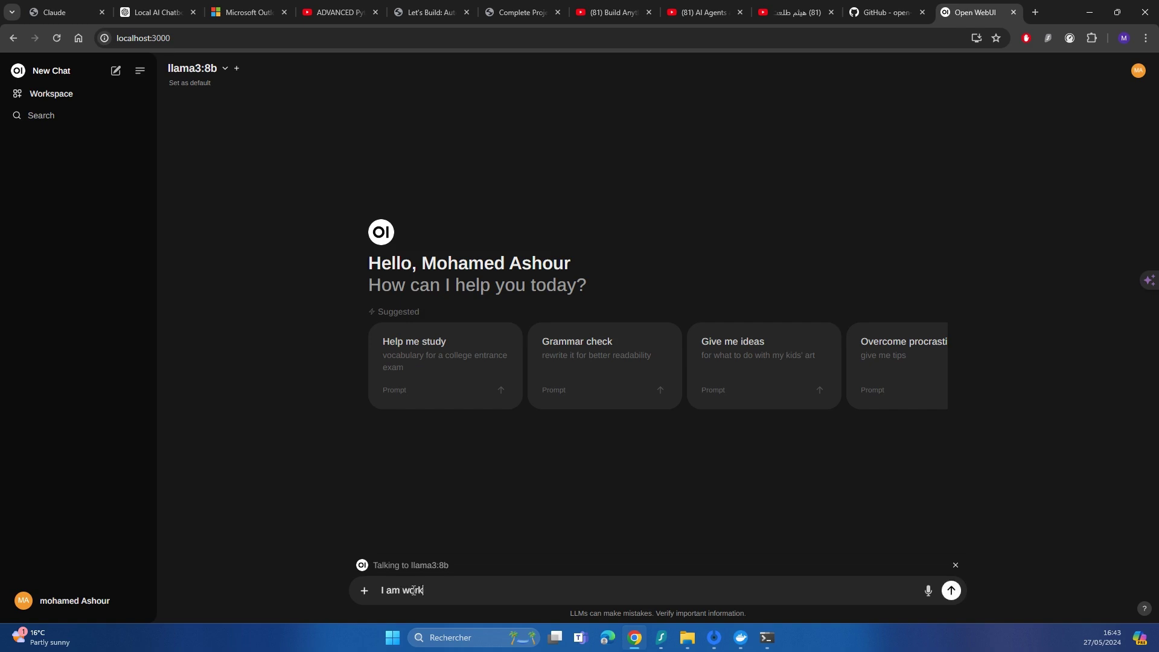
text(ing in a construction consultancy and I)
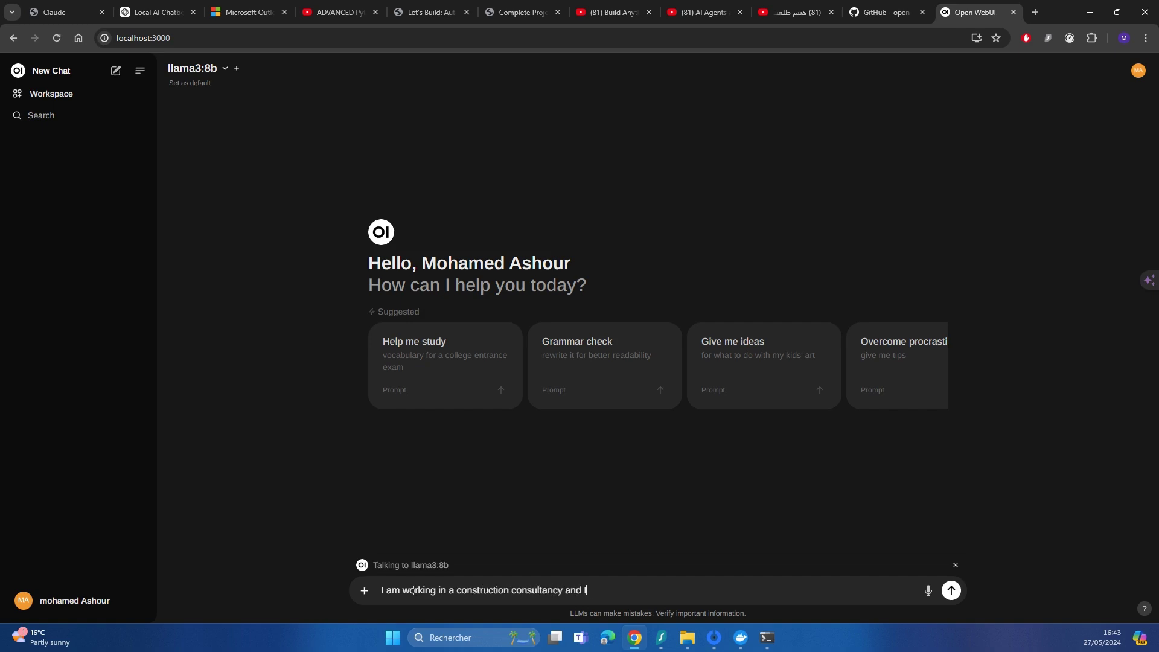
text( am preparing a bid report of ra)
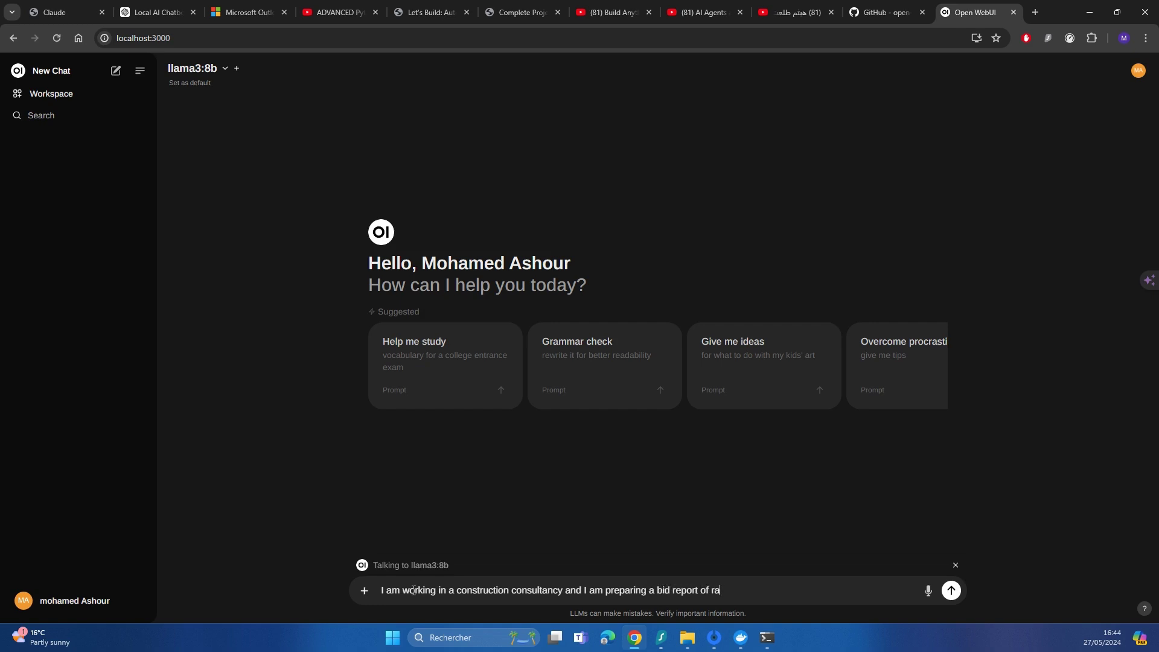
key(BackSpace)
key(BackSpace)
key(BackSpace)
key(BackSpace)
key(BackSpace)
text(for a client work)
key(BackSpace)
text(ing in the energy sector)
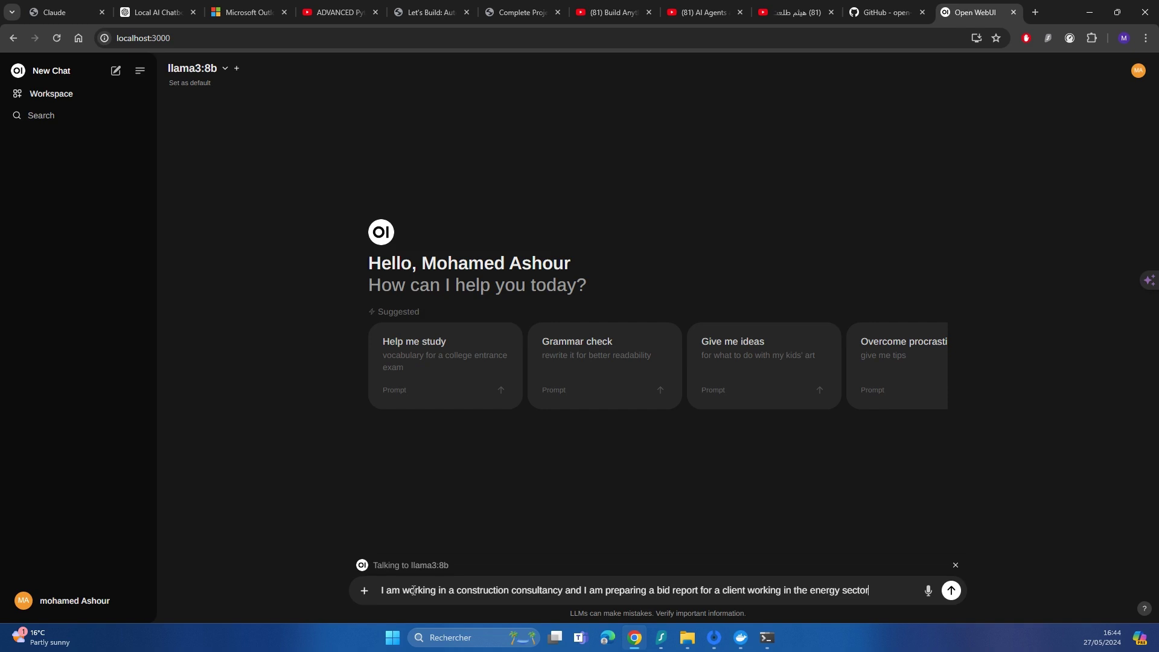
text(. Give m)
text(e an outline of the bid)
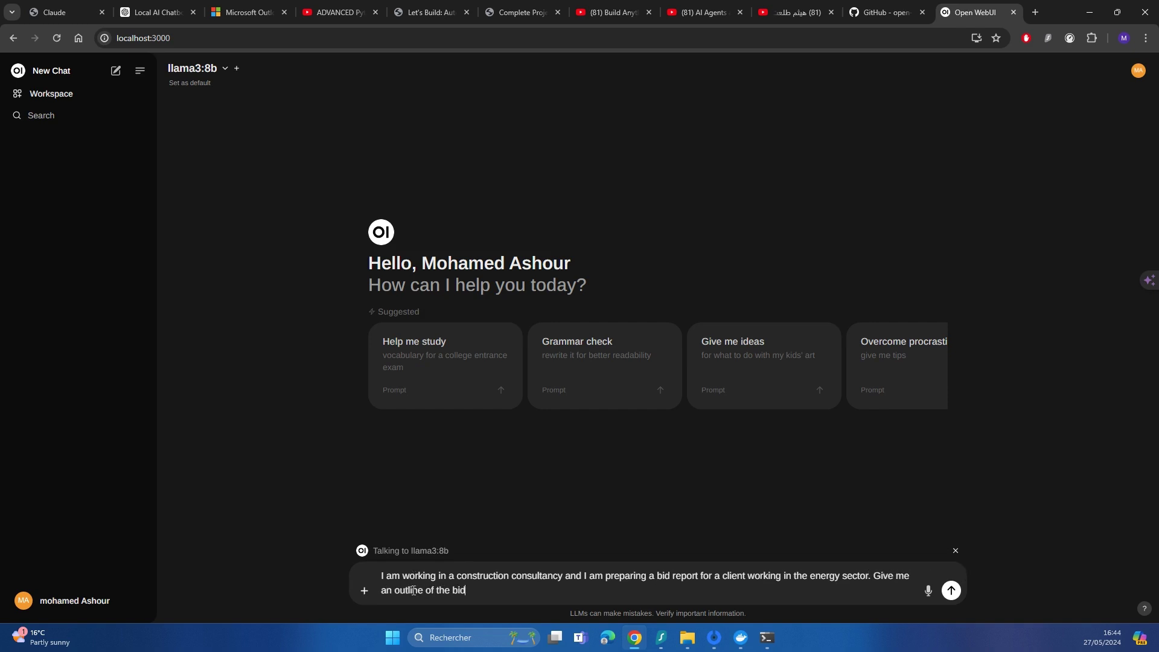
text( report that I should be doing for t)
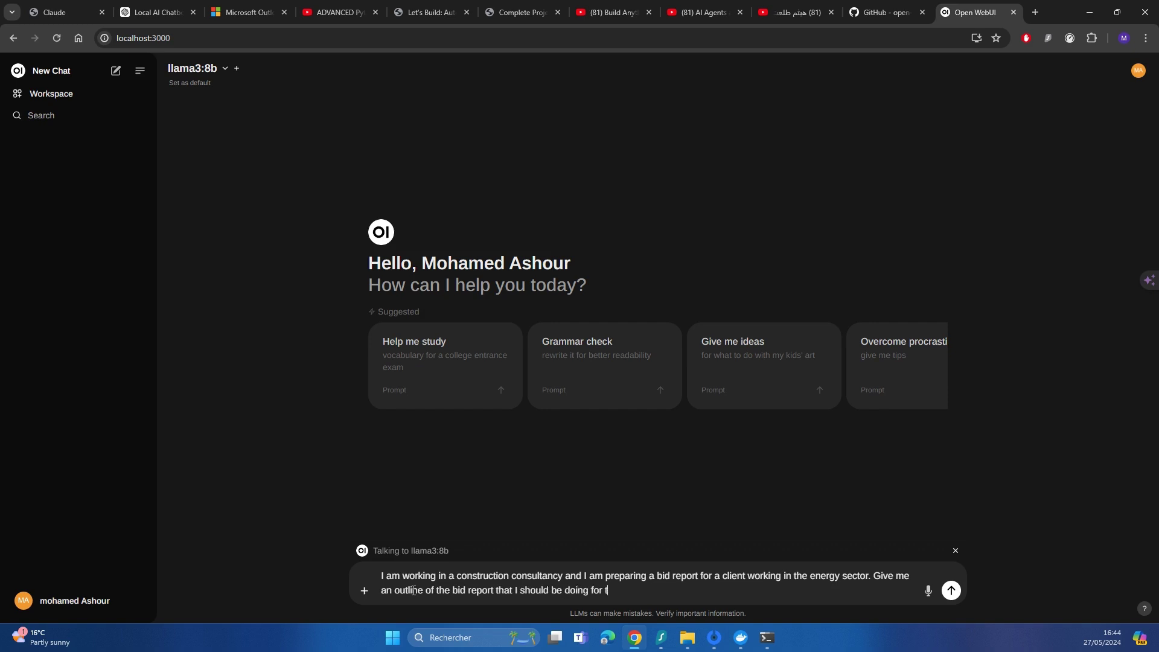
text(his client for a project that)
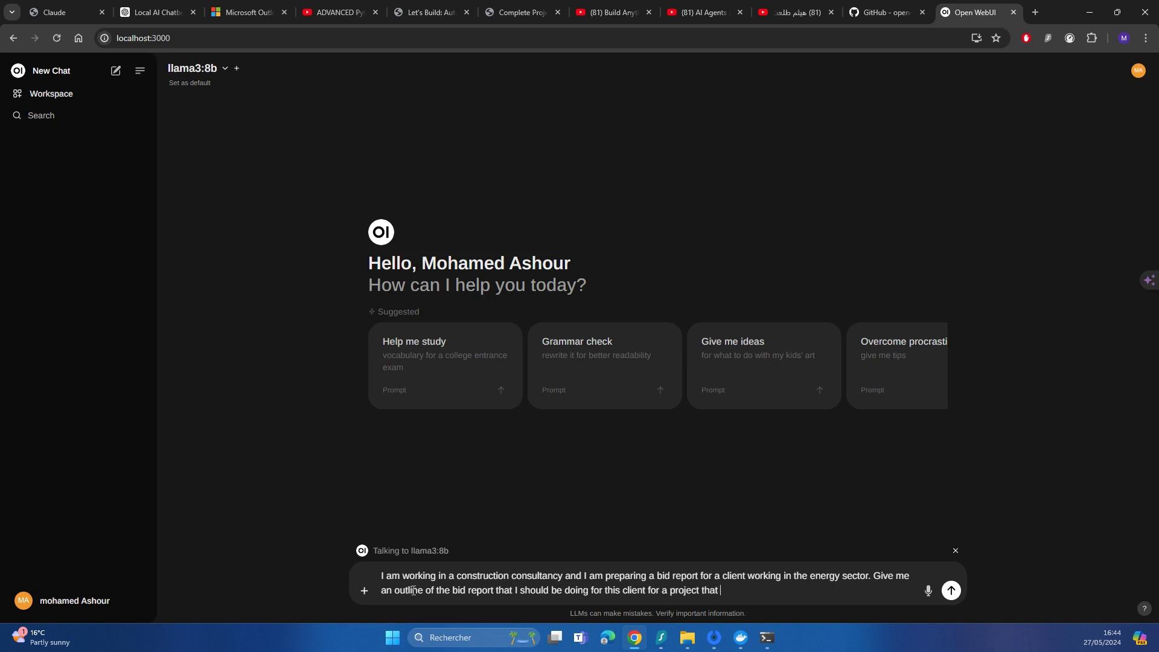
text( will be undertaken in the sour)
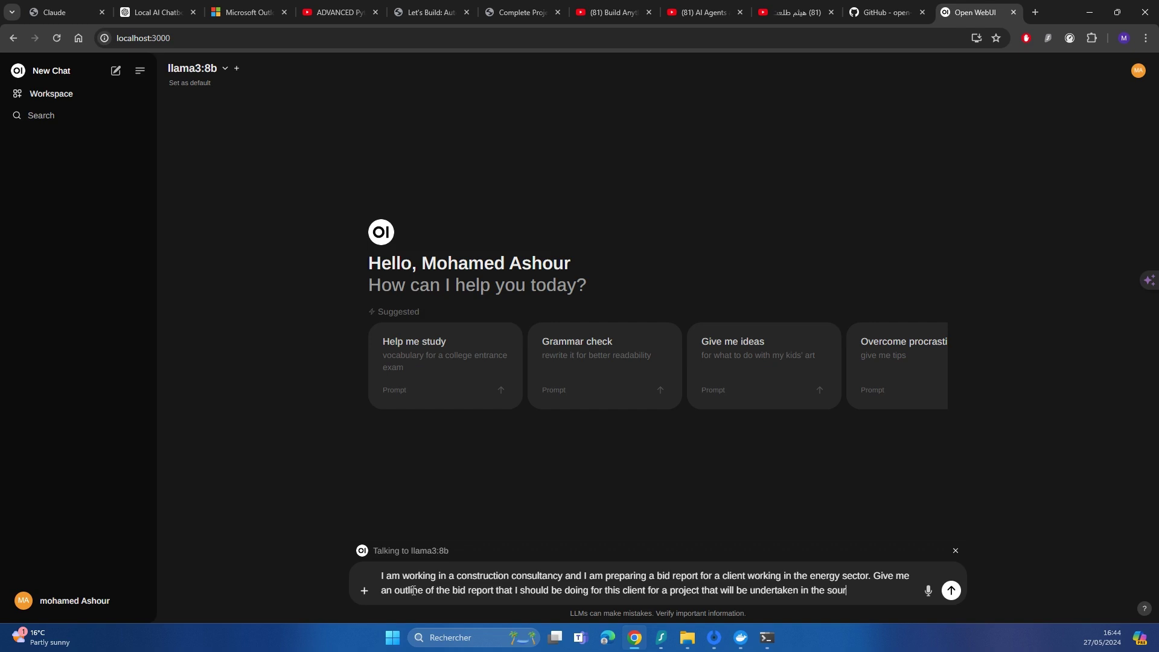
text(hwe)
text(st fo)
text( England.)
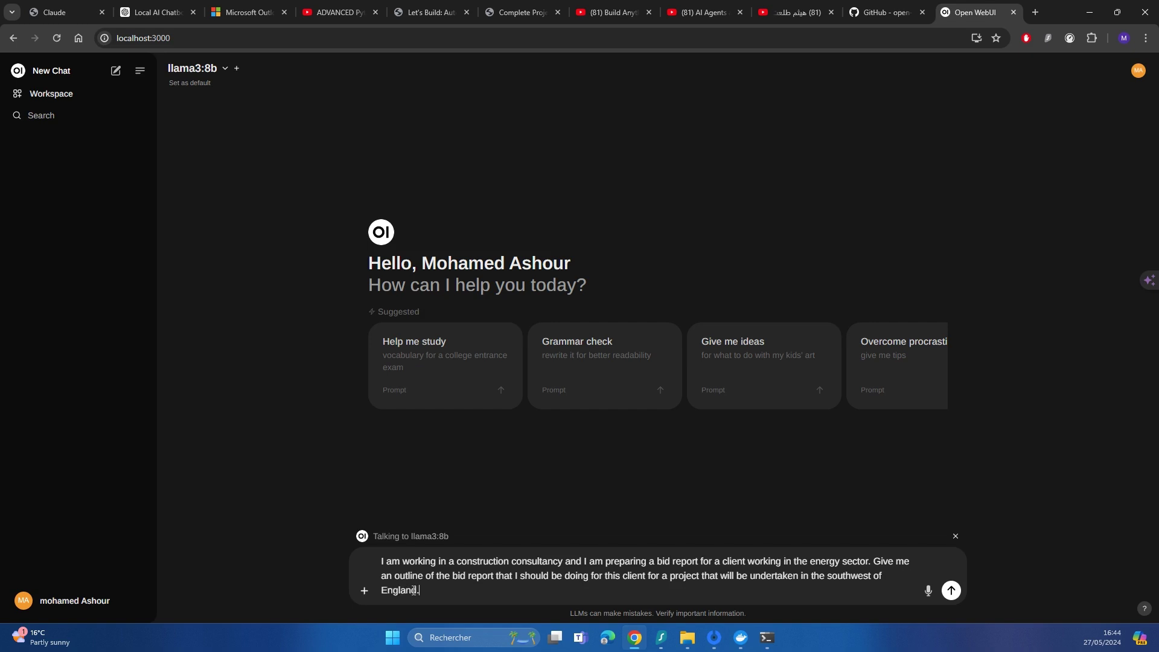
key(Return)
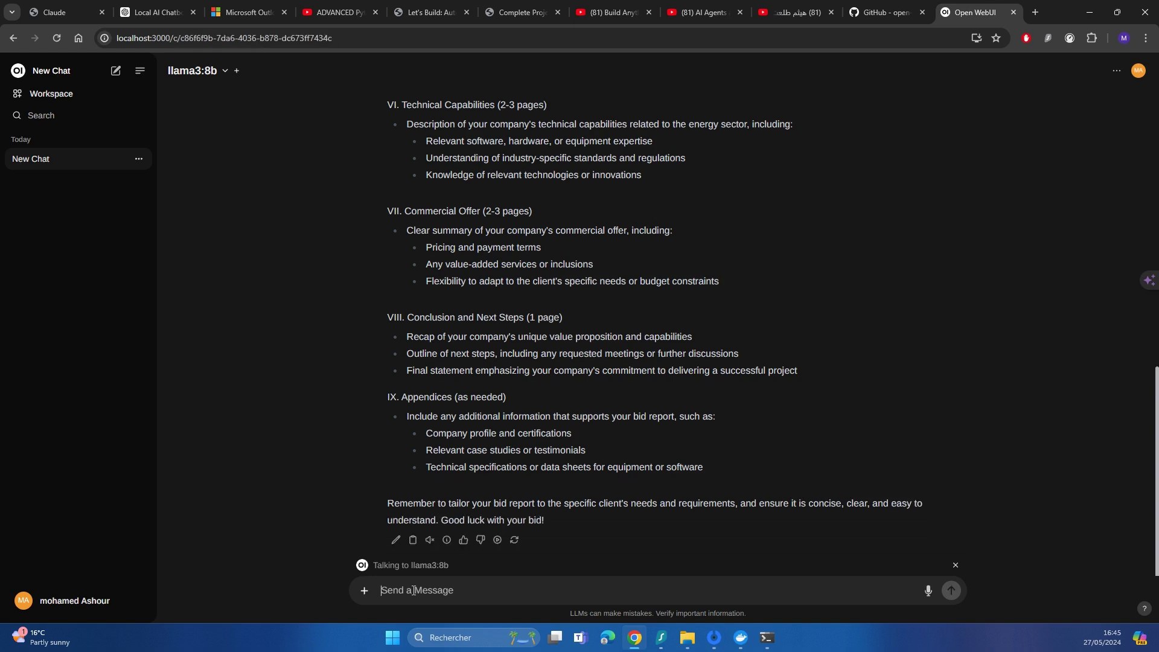
Switch to mistral:v0.3 and ask how the previous bid-report outline could be improved
text(@)
key(Down)
key(Down)
key(Down)
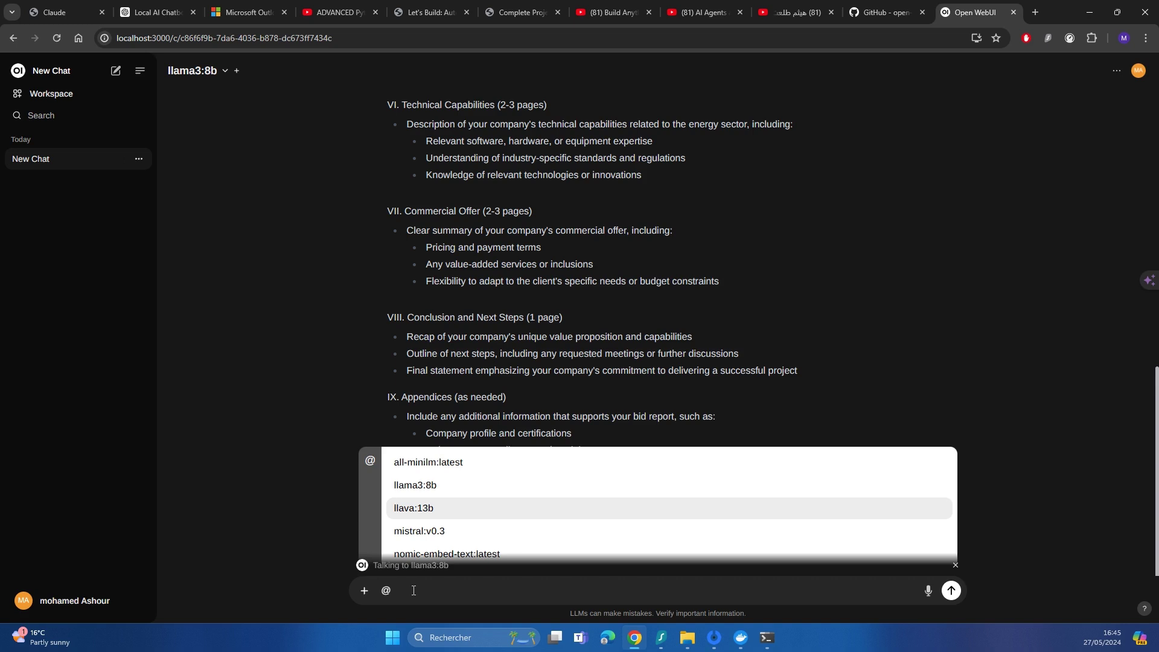
key(Return)
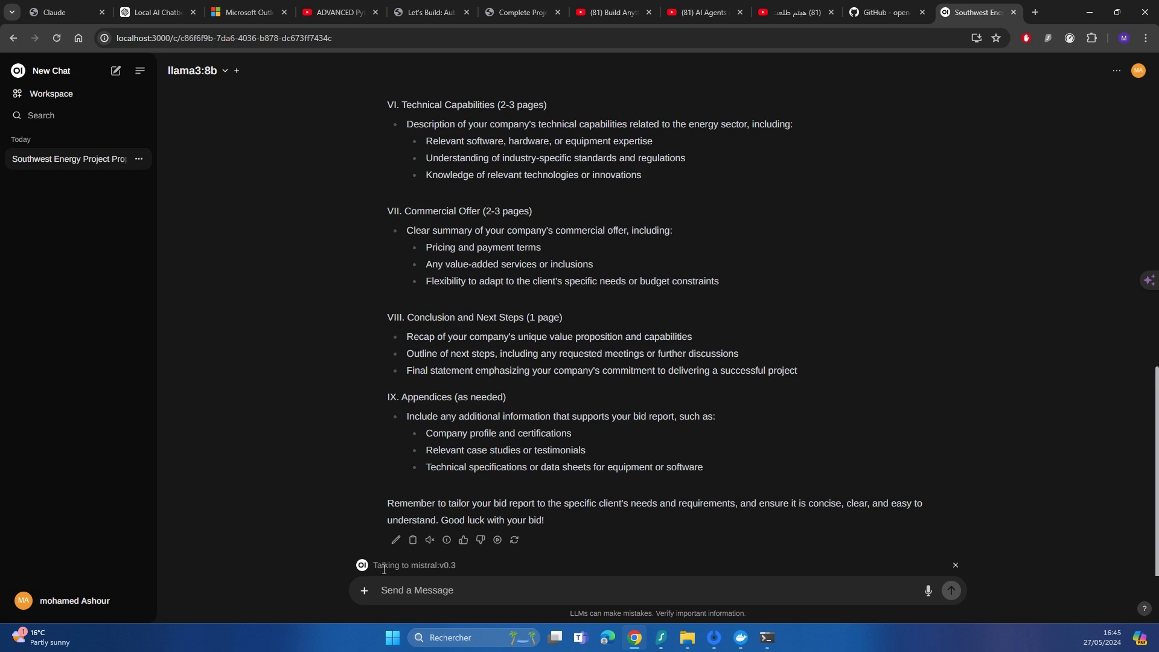
text(Taking into accou)
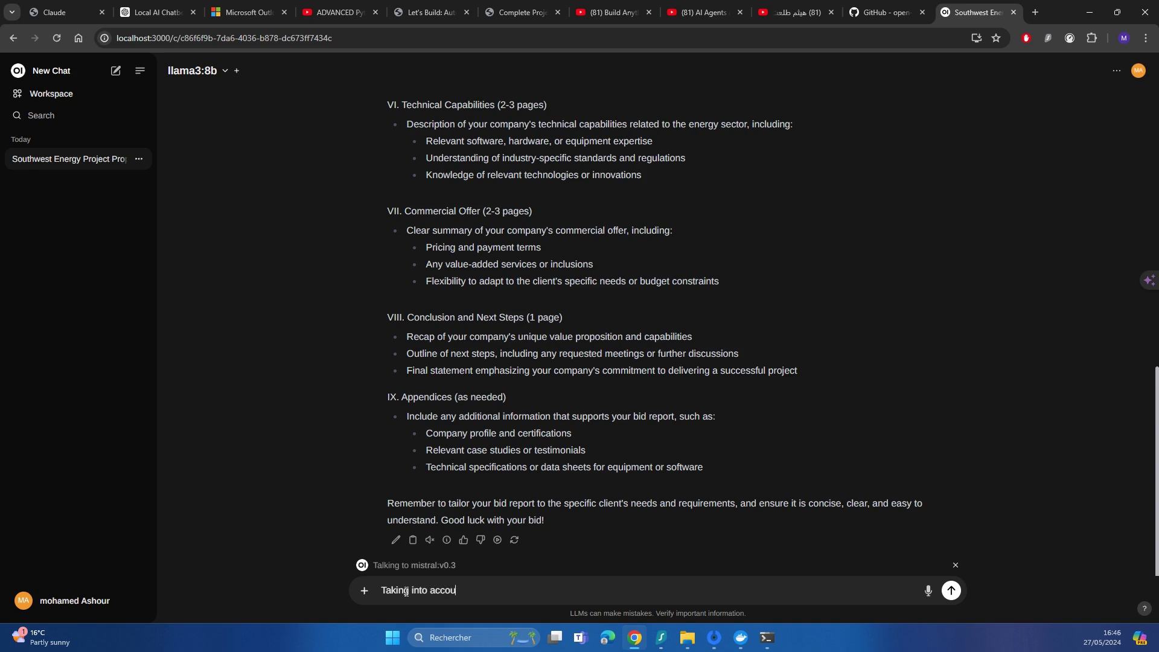
text(nt the previous response, how could I enhanc)
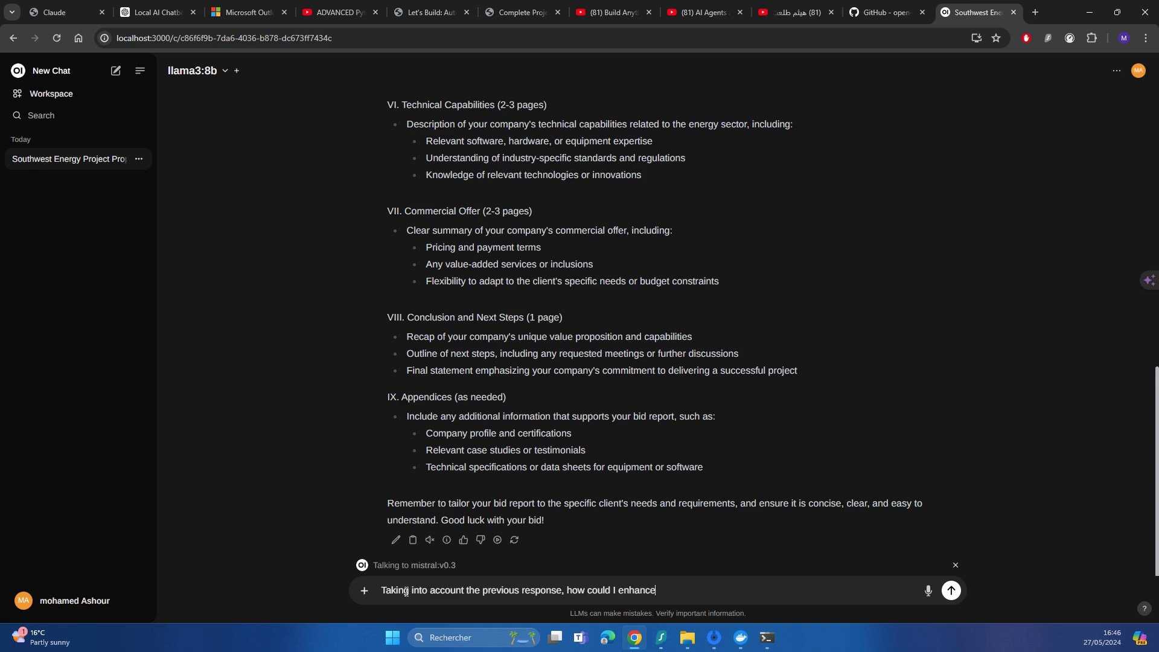
key(ctrl+BackSpace)
key(Return)
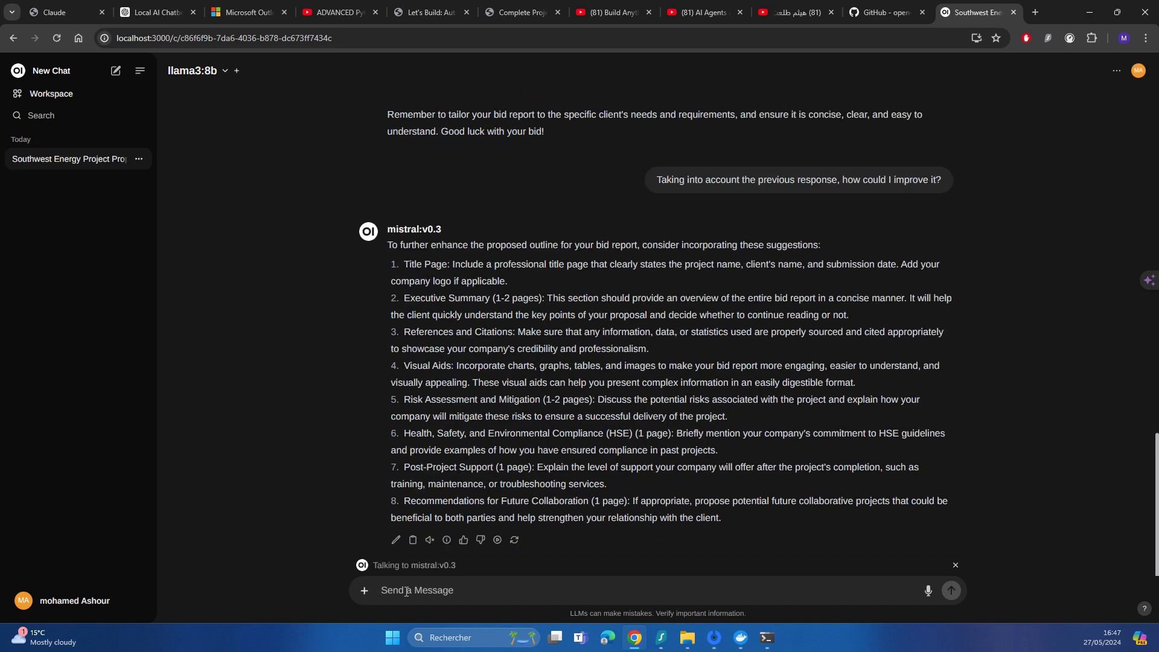
Select the text of mistral:v0.3's eight numbered improvement suggestions
drag(732, 517, 390, 275)
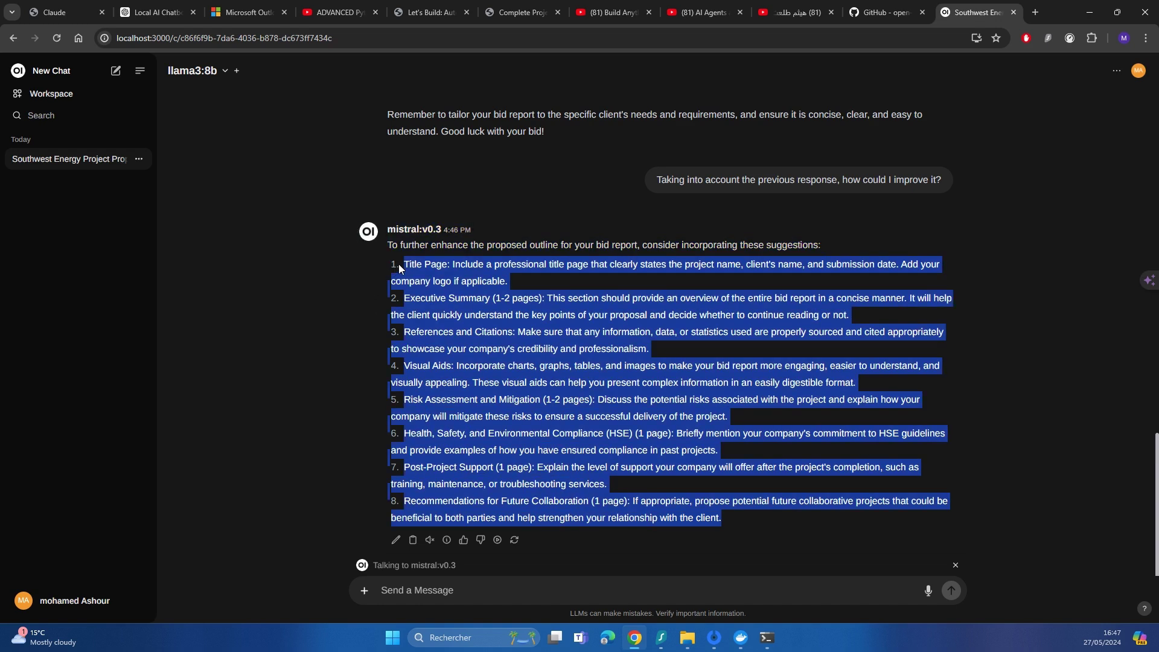
click(611, 483)
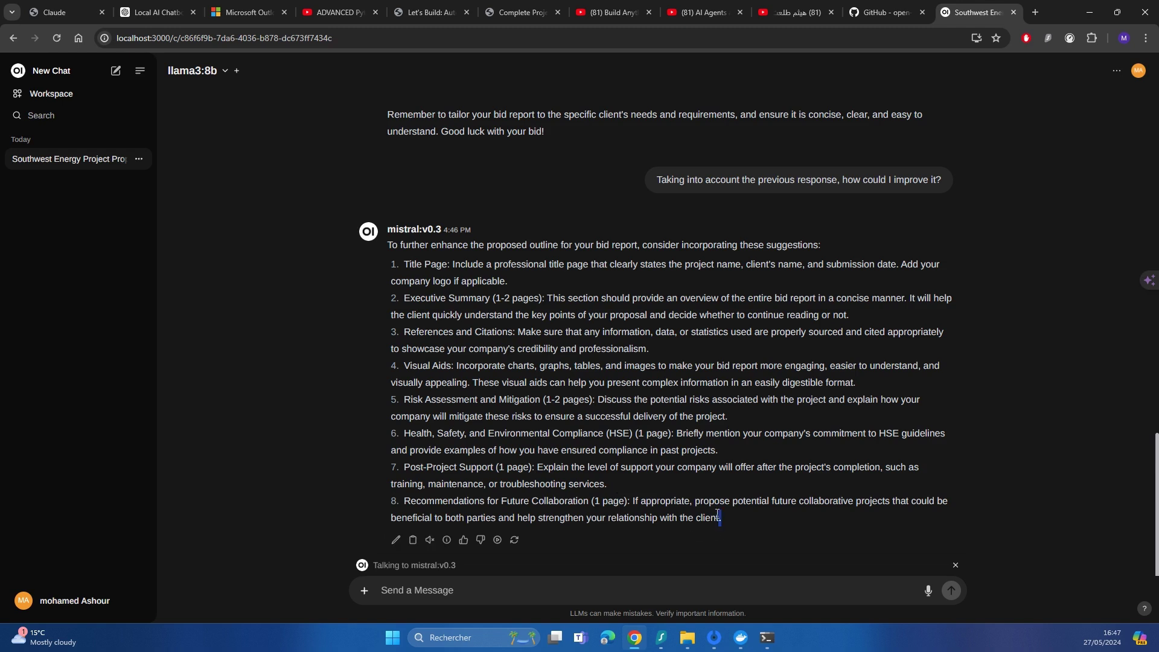
drag(723, 518, 398, 273)
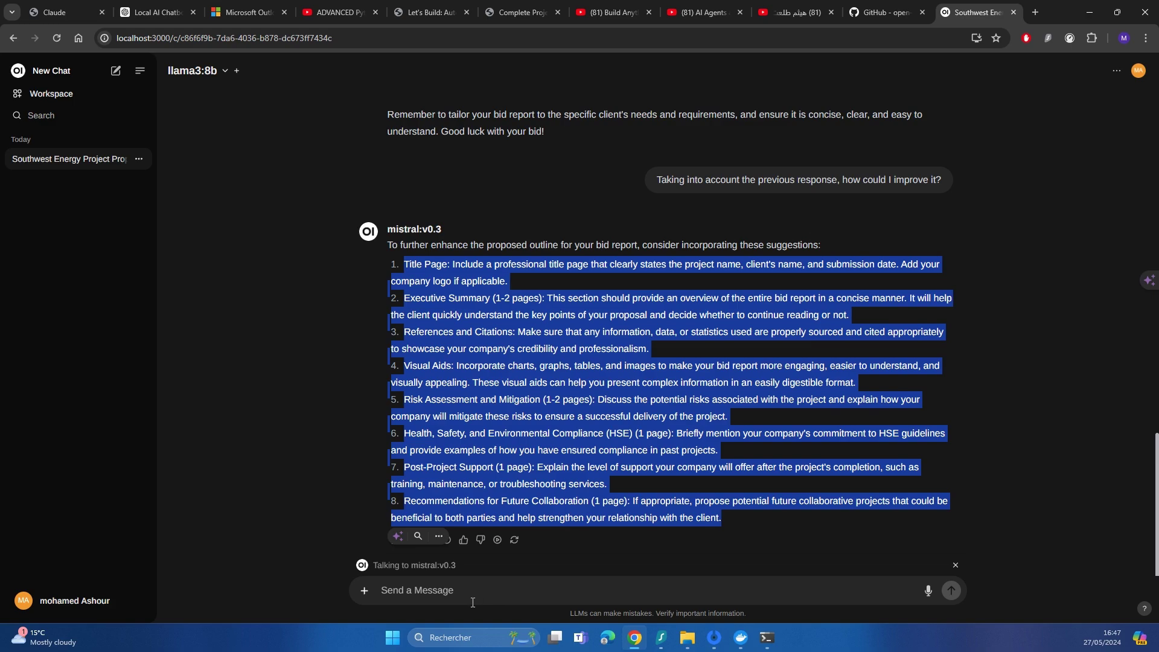
Copy the original bid-report request and resend it to mistral:v0.3
click(446, 595)
scroll(595, 446, up, 15)
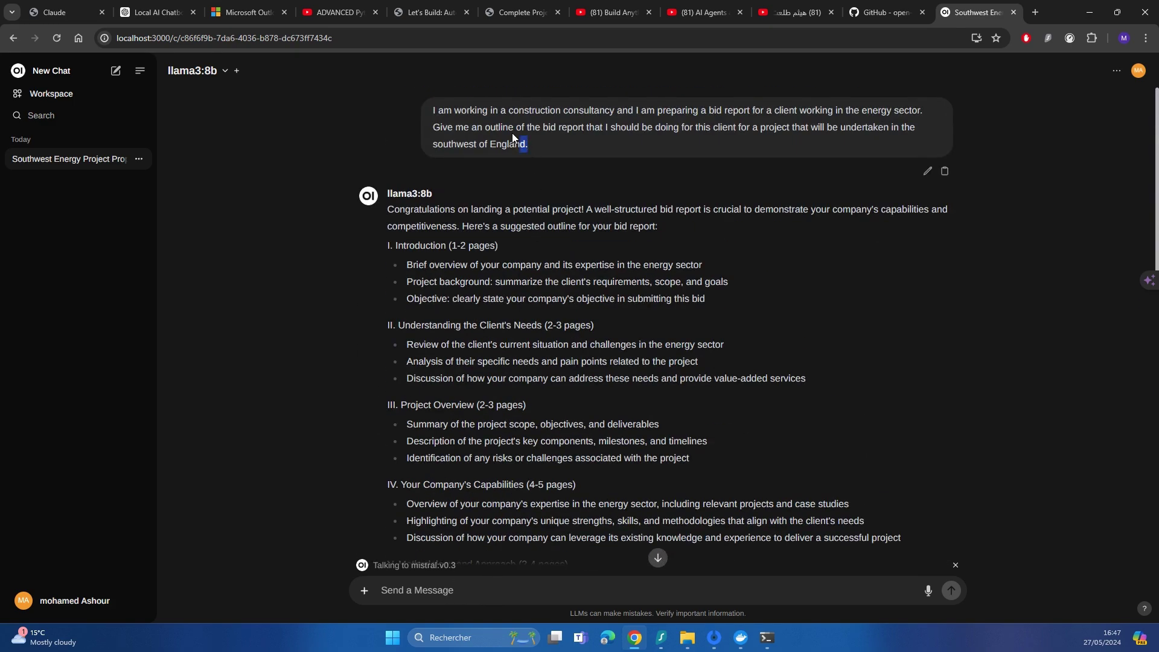
drag(512, 138, 422, 107)
key(ctrl+c)
scroll(649, 284, down, 12)
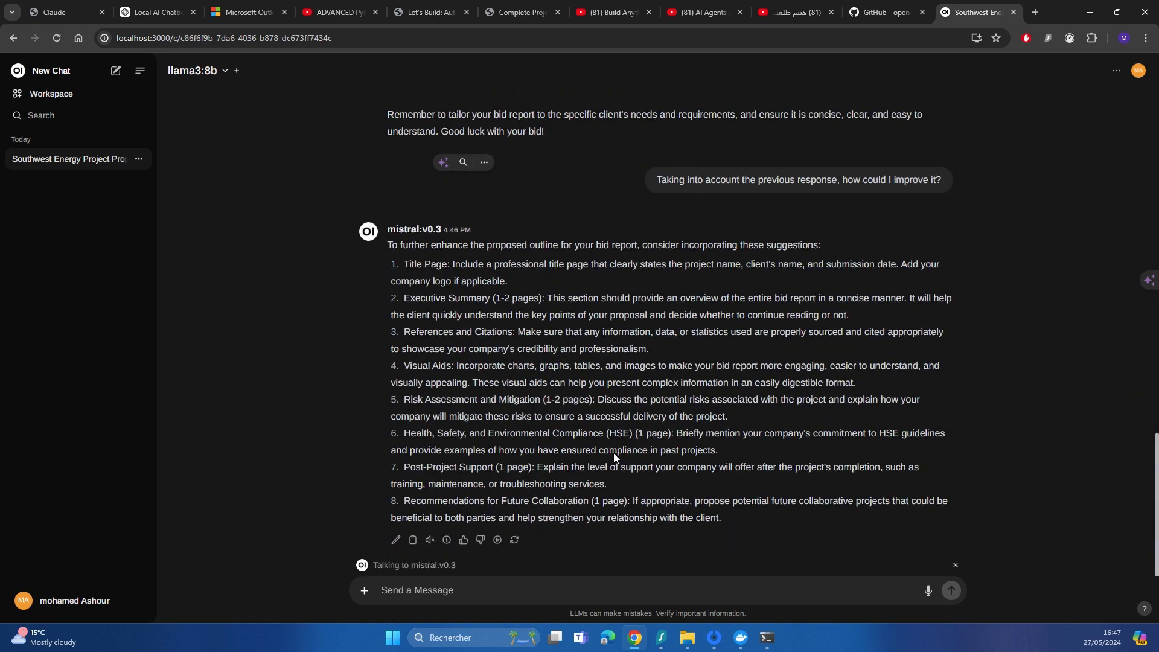
click(487, 594)
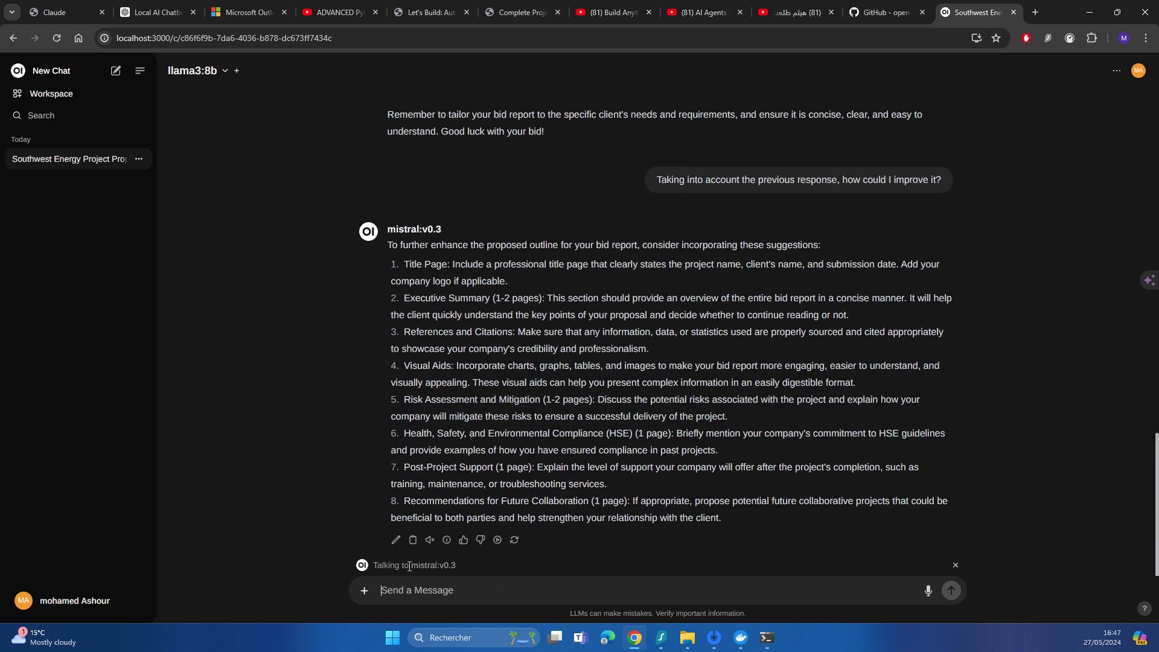
key(ctrl+v)
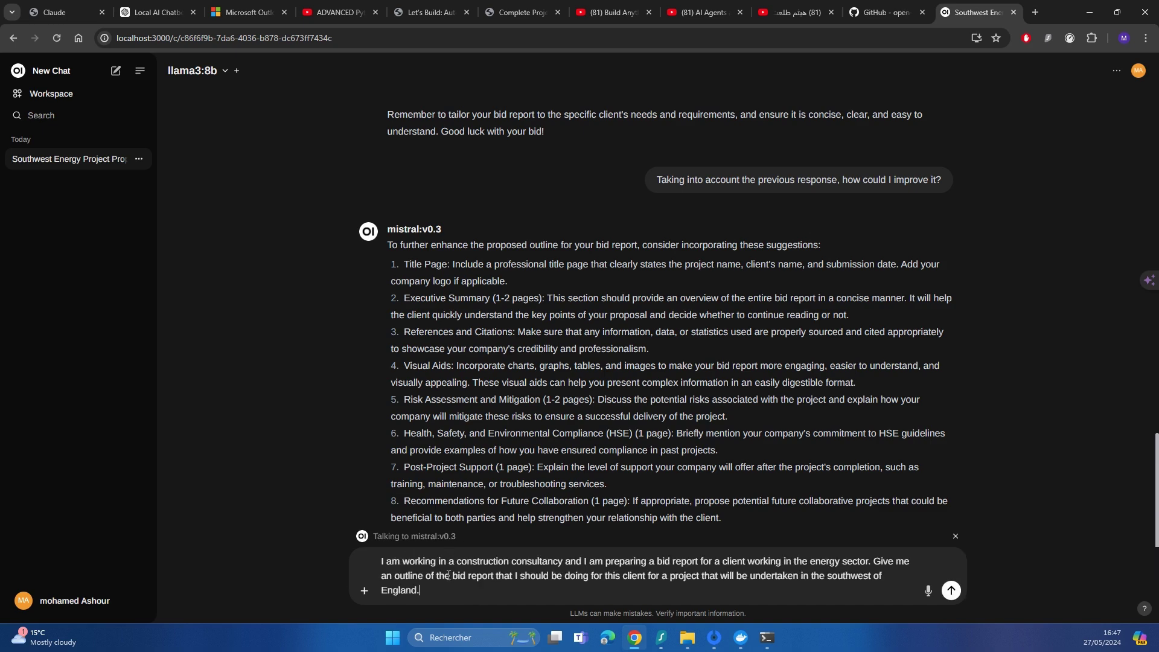
key(Return)
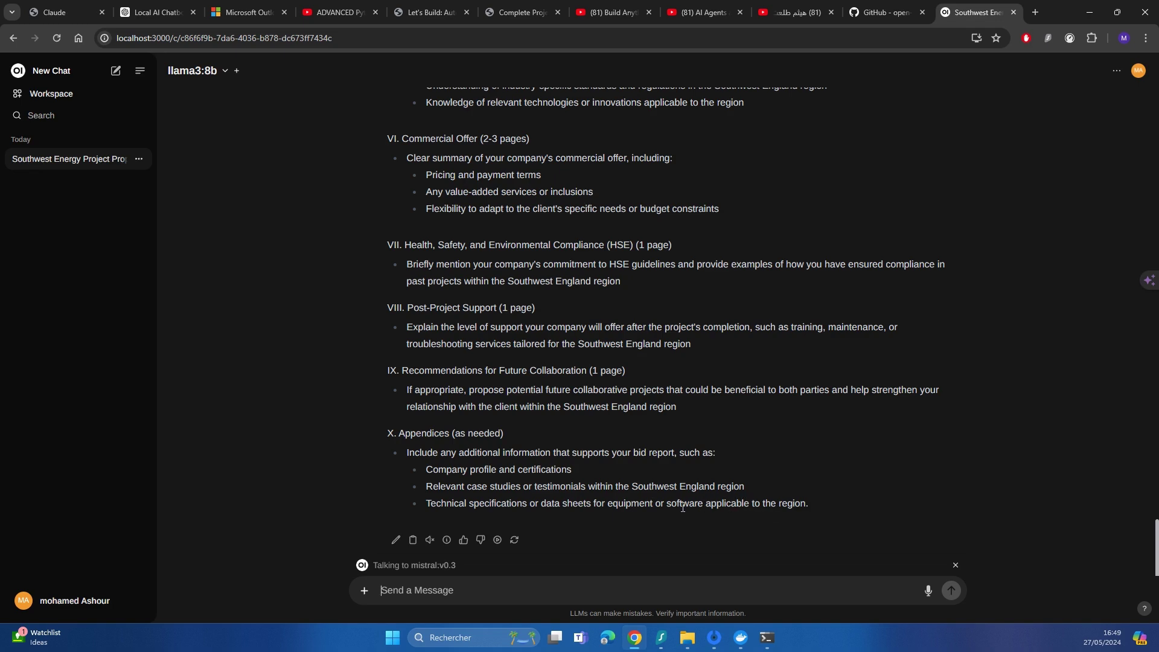
Scroll through the chat to compare mistral:v0.3's outline with llama3:8b's earlier one
scroll(683, 507, up, 7)
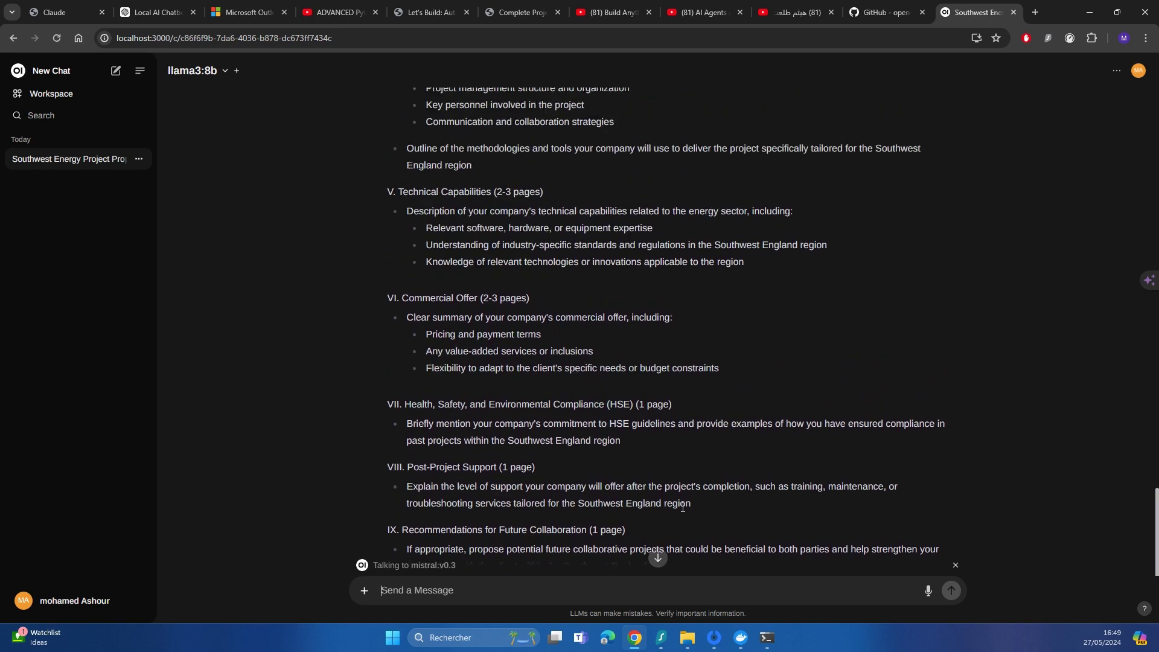
scroll(679, 497, up, 15)
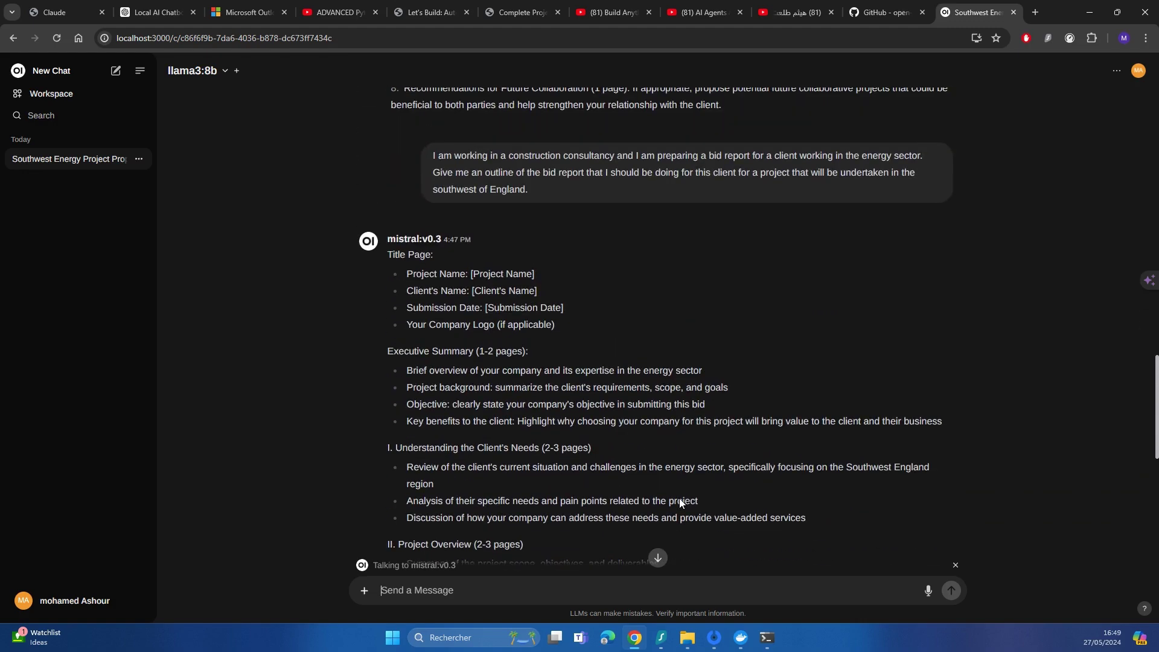
scroll(679, 498, up, 10)
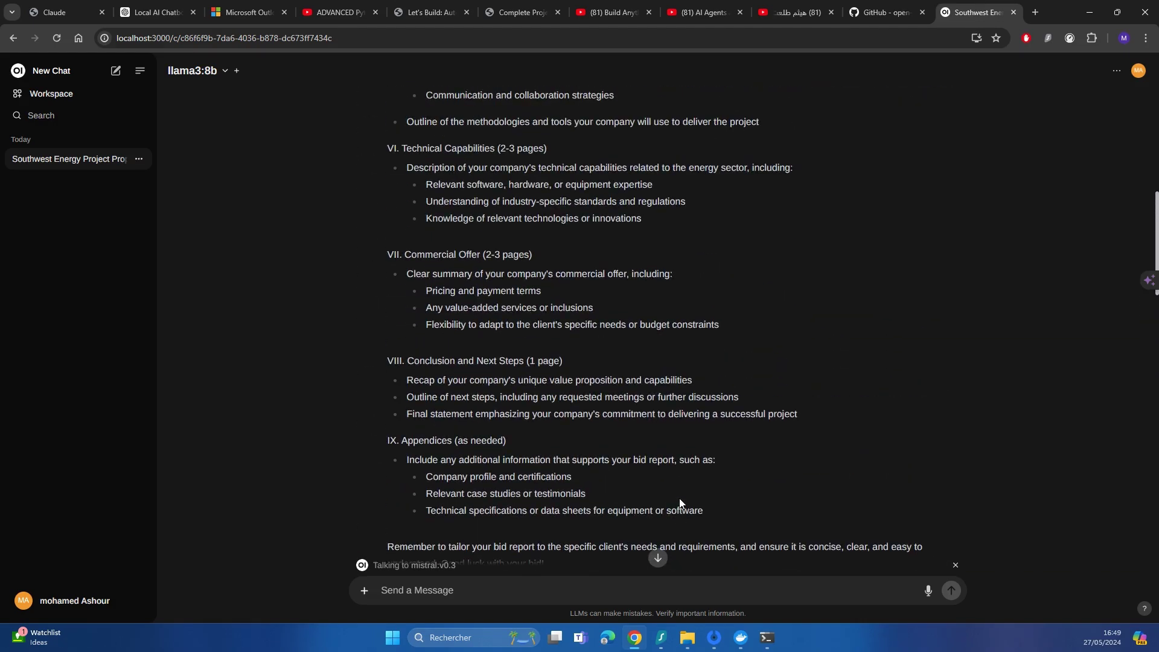
scroll(653, 488, up, 5)
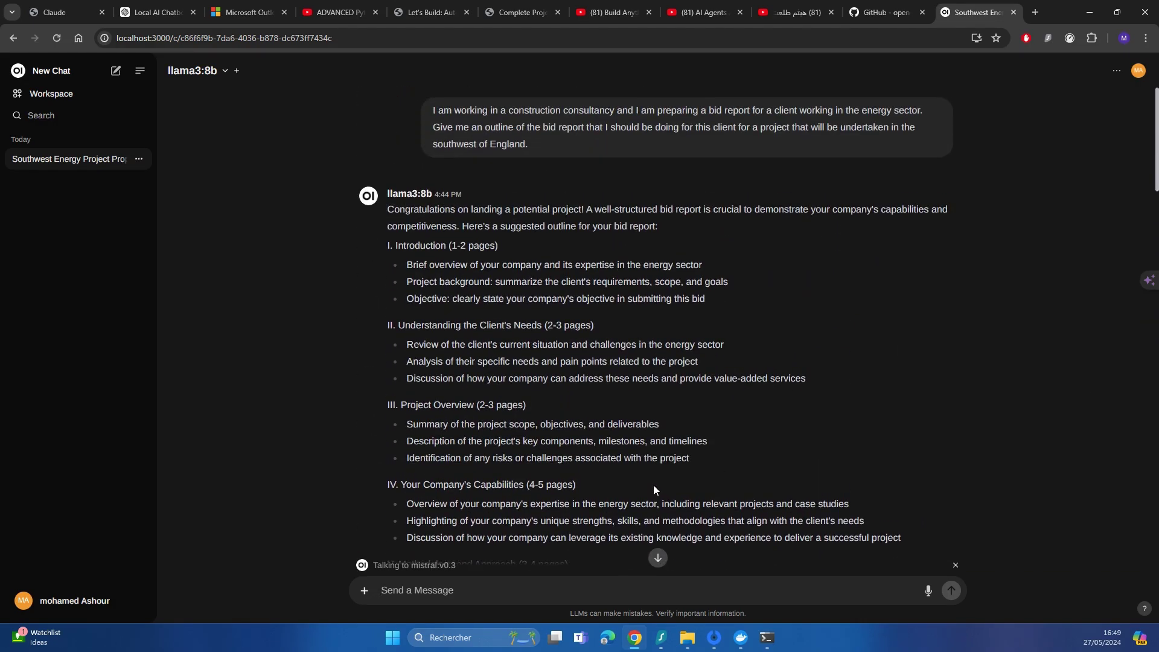
scroll(623, 469, down, 20)
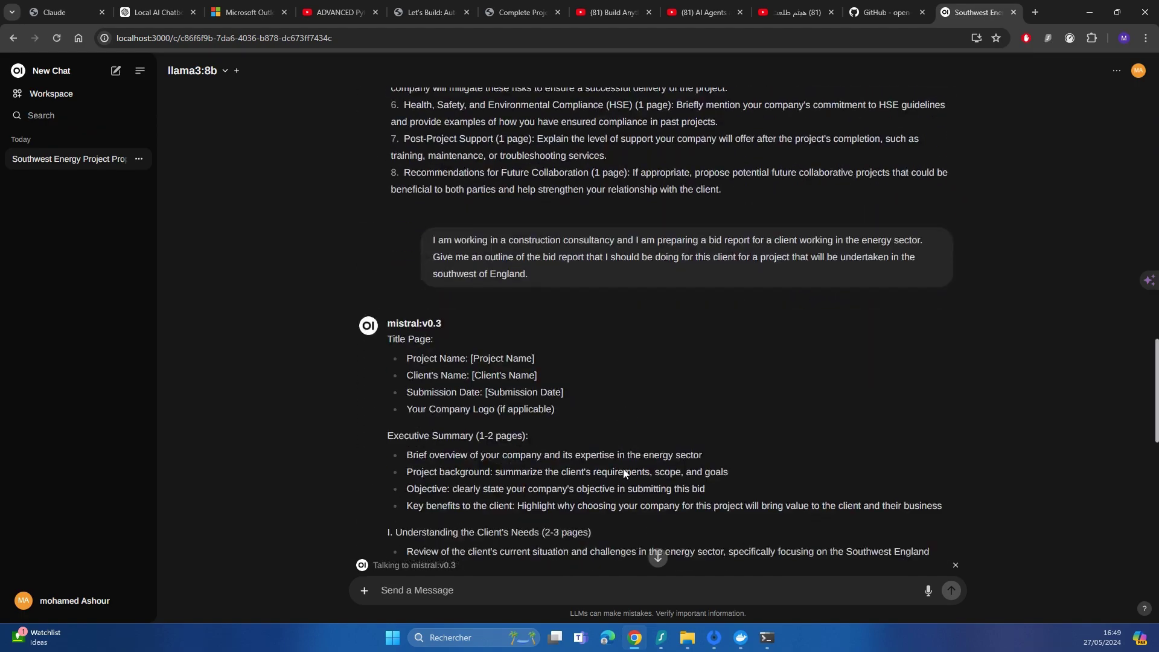
scroll(623, 468, down, 5)
scroll(623, 469, up, 2)
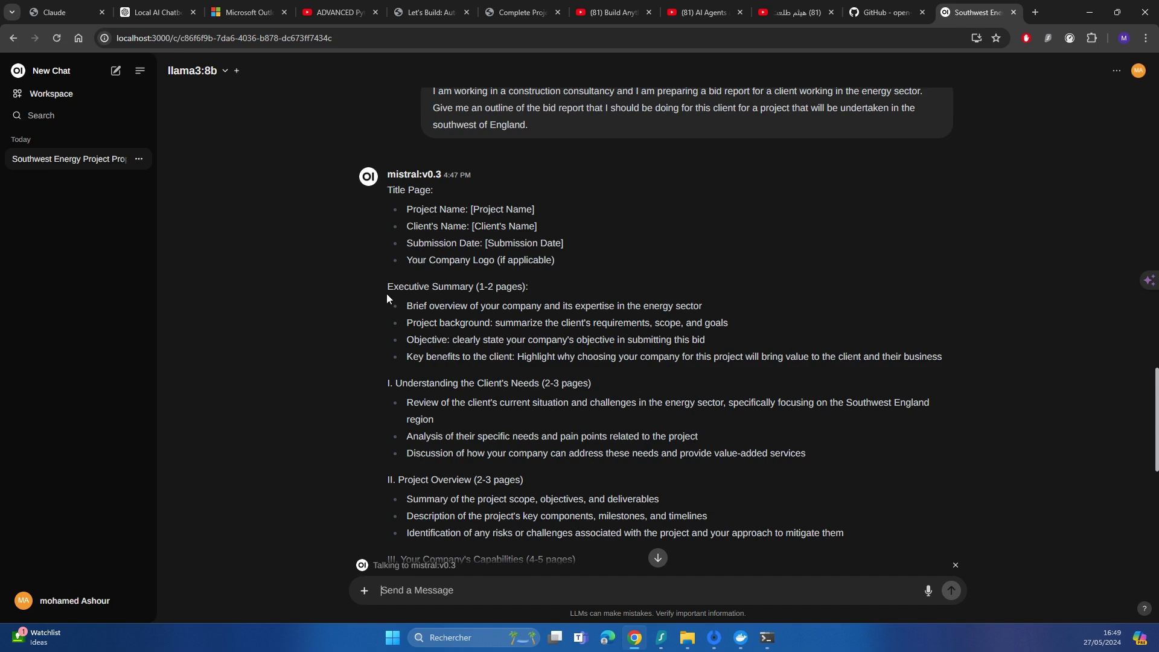
scroll(399, 302, down, 13)
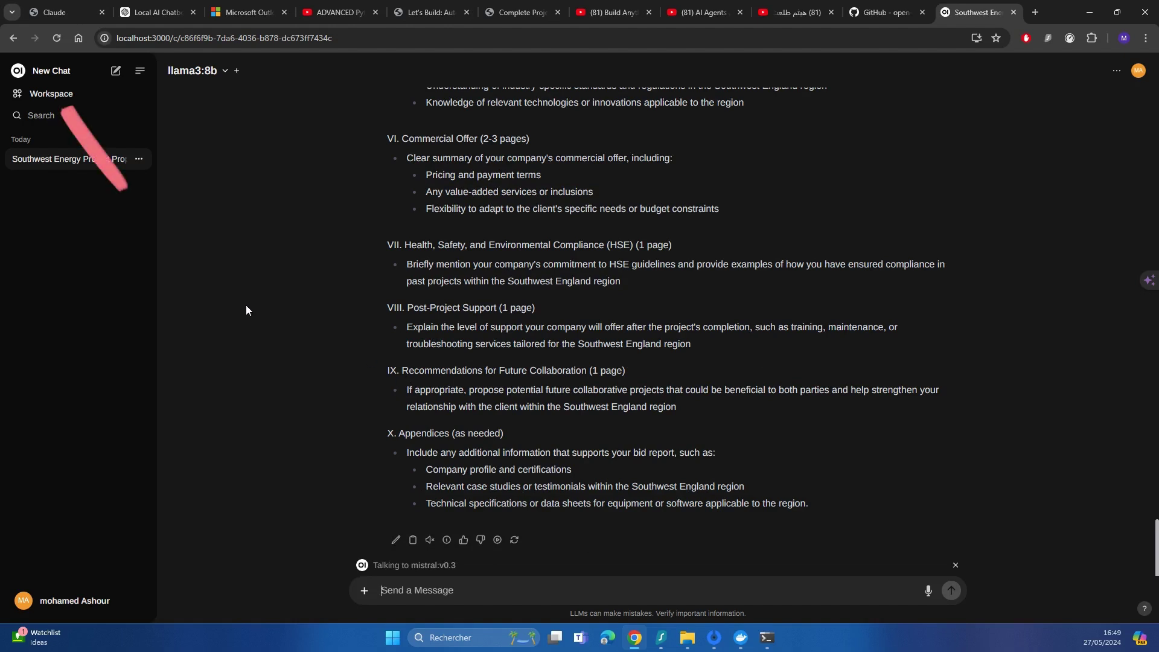
Upload the RICS APC PDF to Workspace Documents tagged #my_rics_apc_submission and save it
click(52, 95)
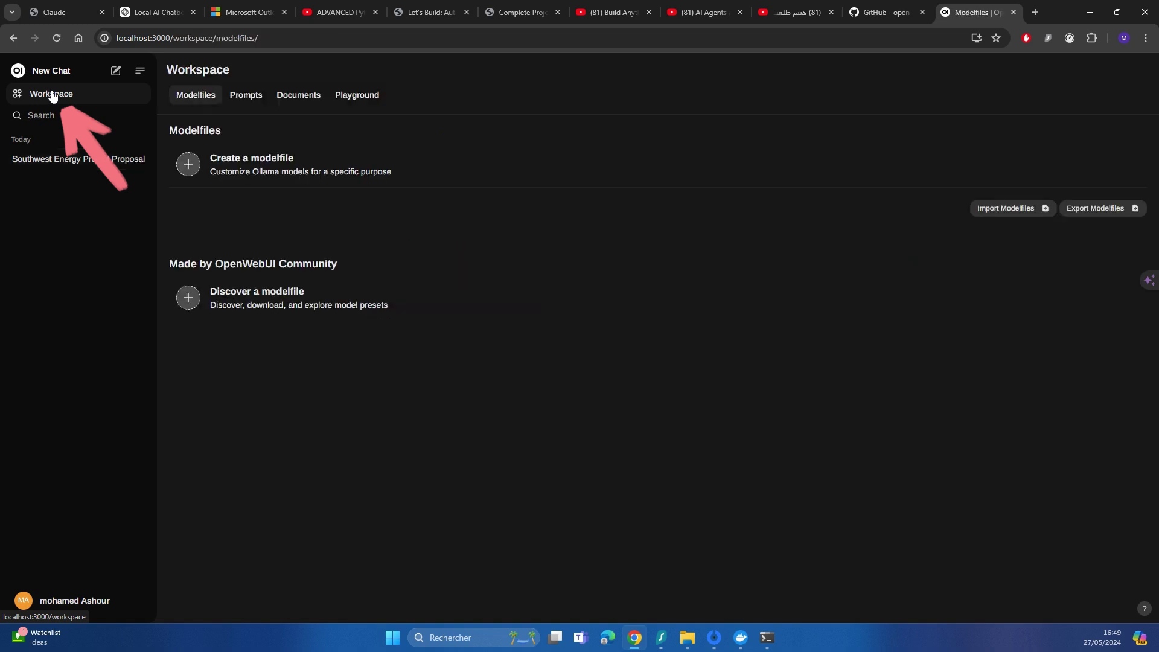
click(290, 97)
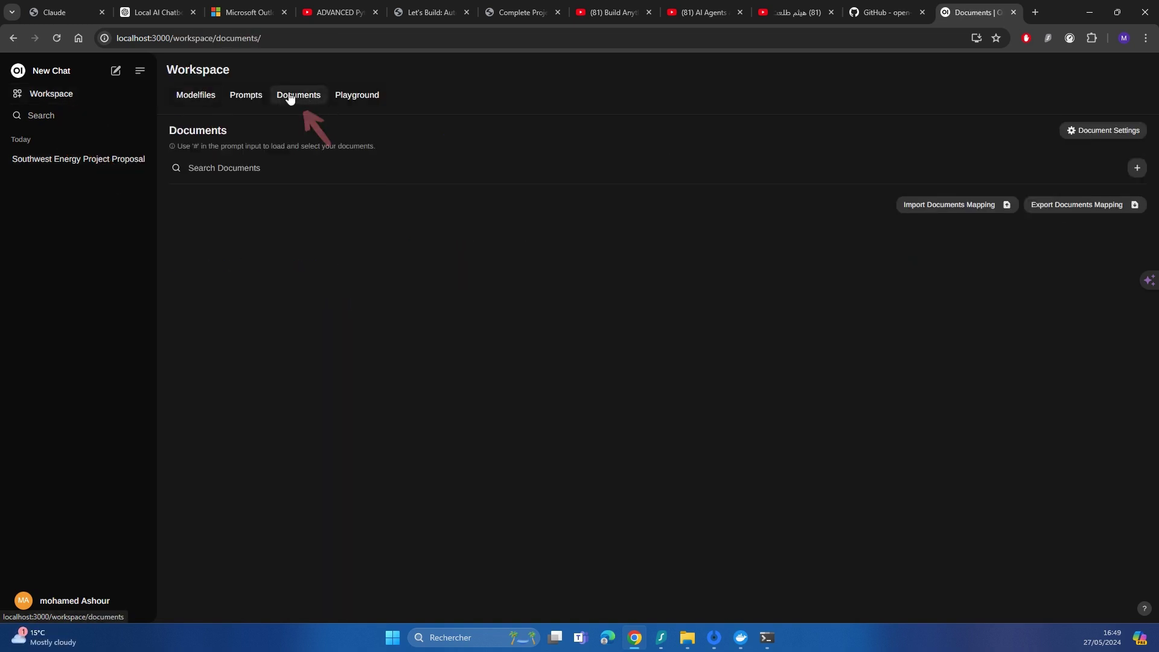
click(1137, 172)
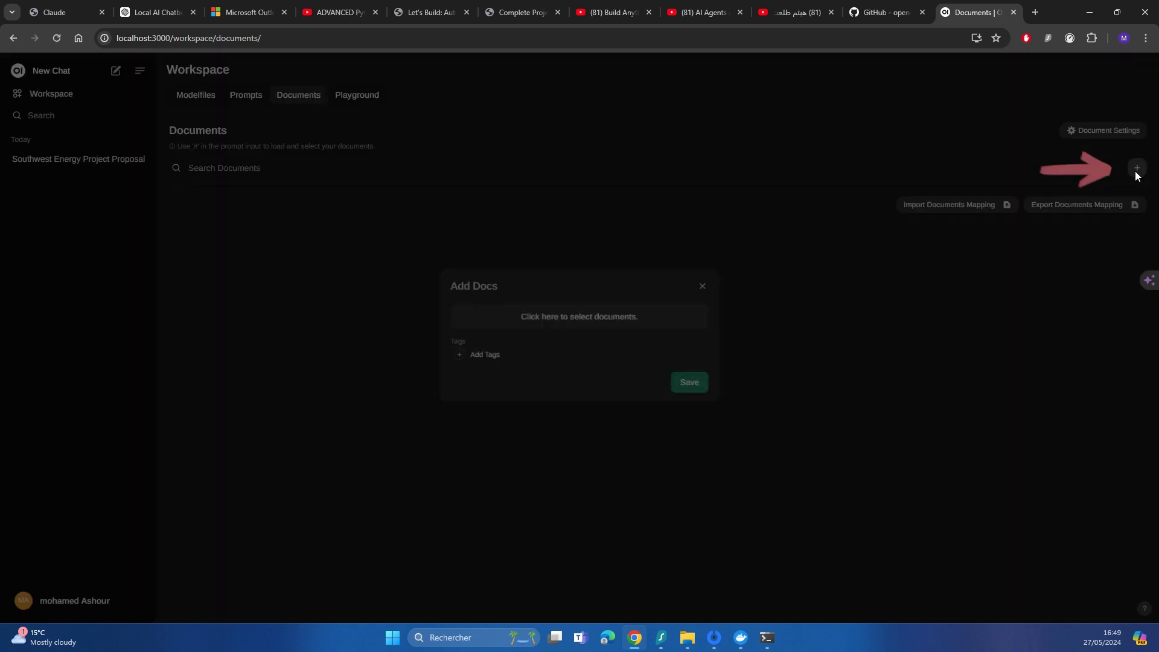
click(550, 324)
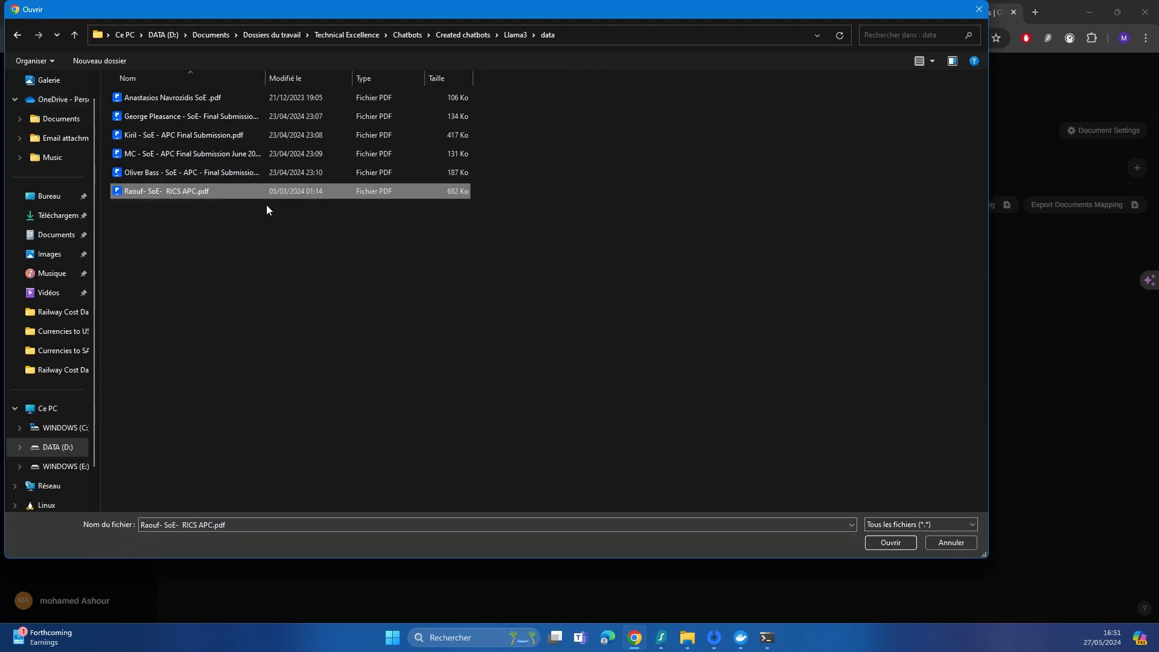
double_click(217, 193)
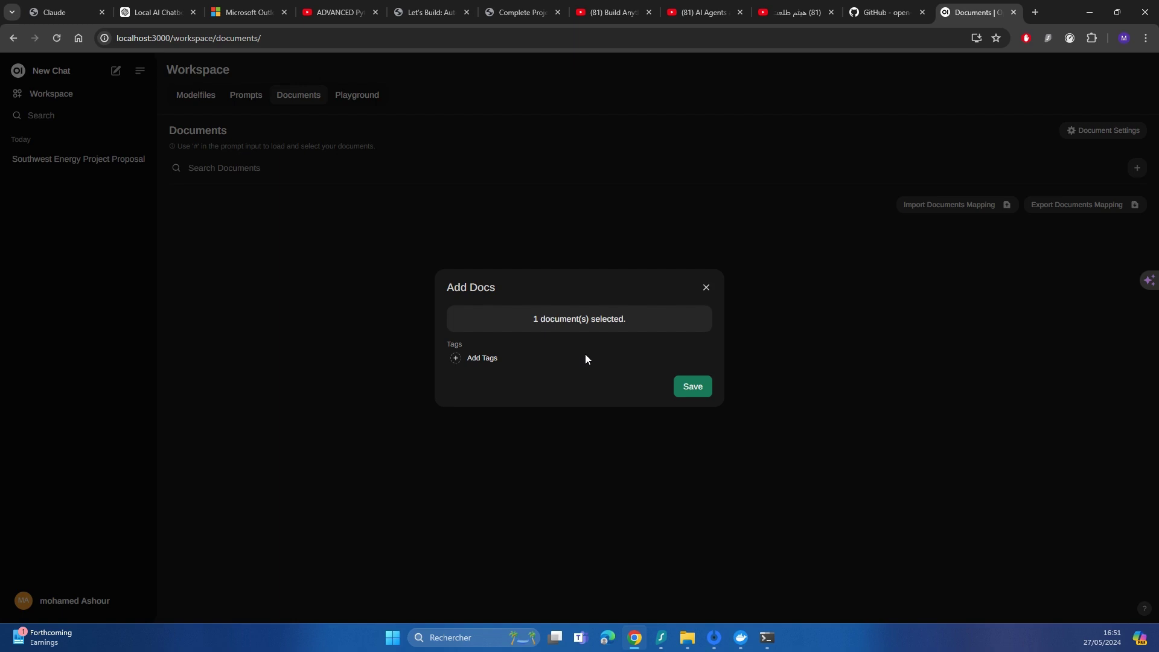
click(464, 360)
text(#)
text(m)
text(y_rics_apc_su)
text(bmission)
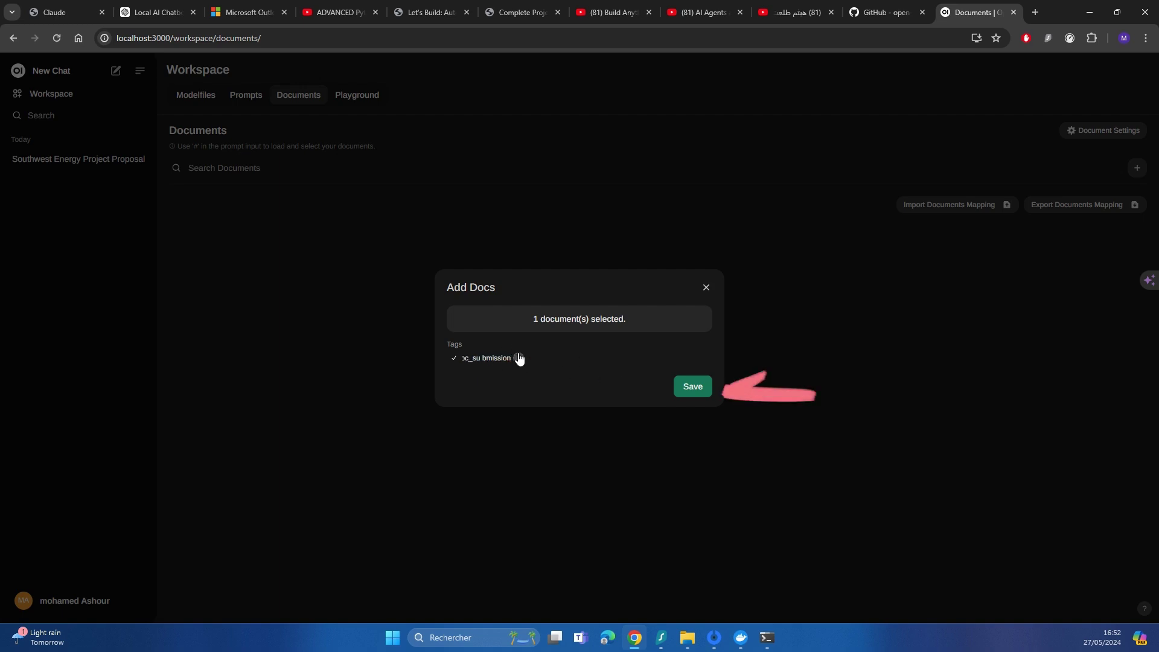
click(691, 386)
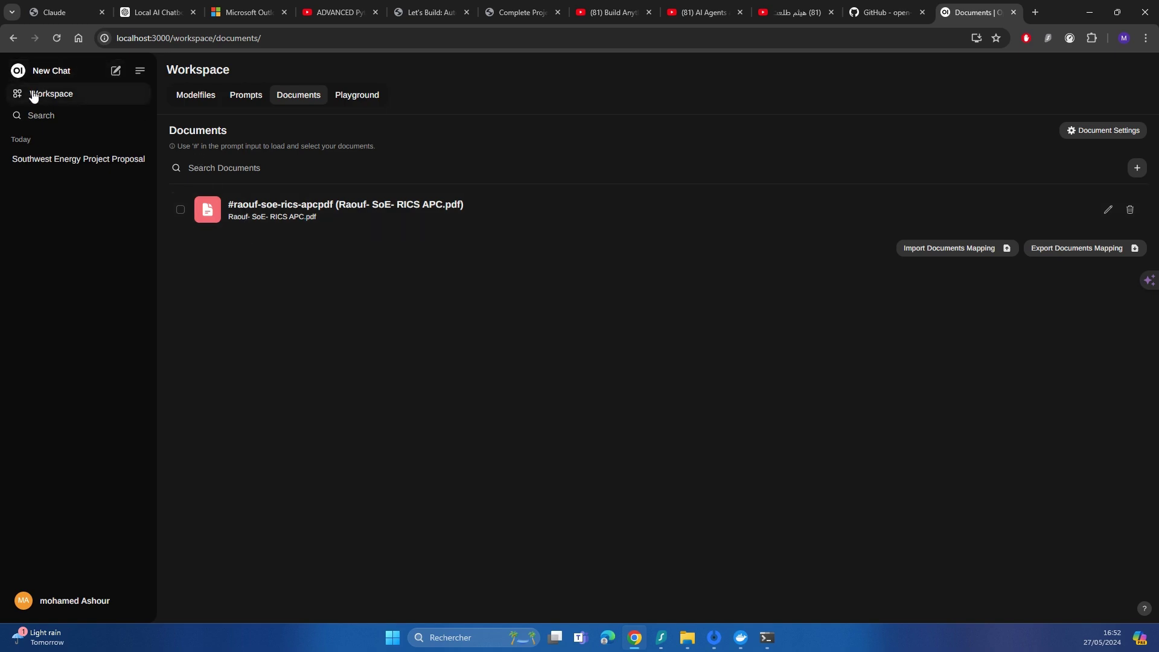
Start a new chat using the llama3:8b model
click(117, 71)
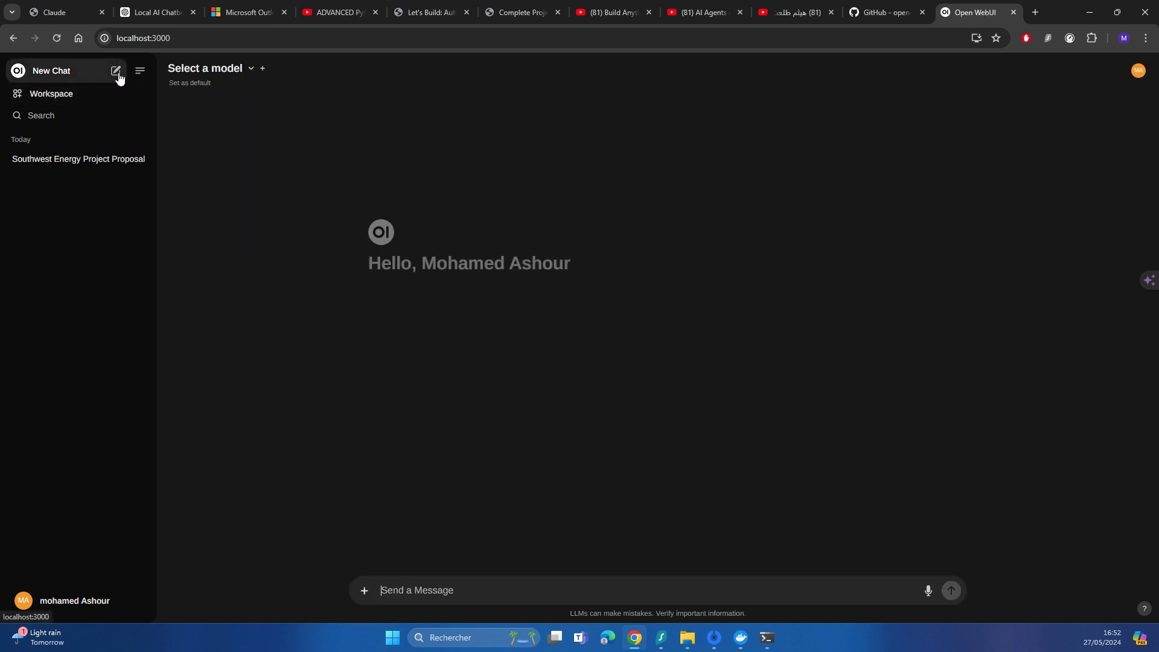
click(222, 76)
click(208, 147)
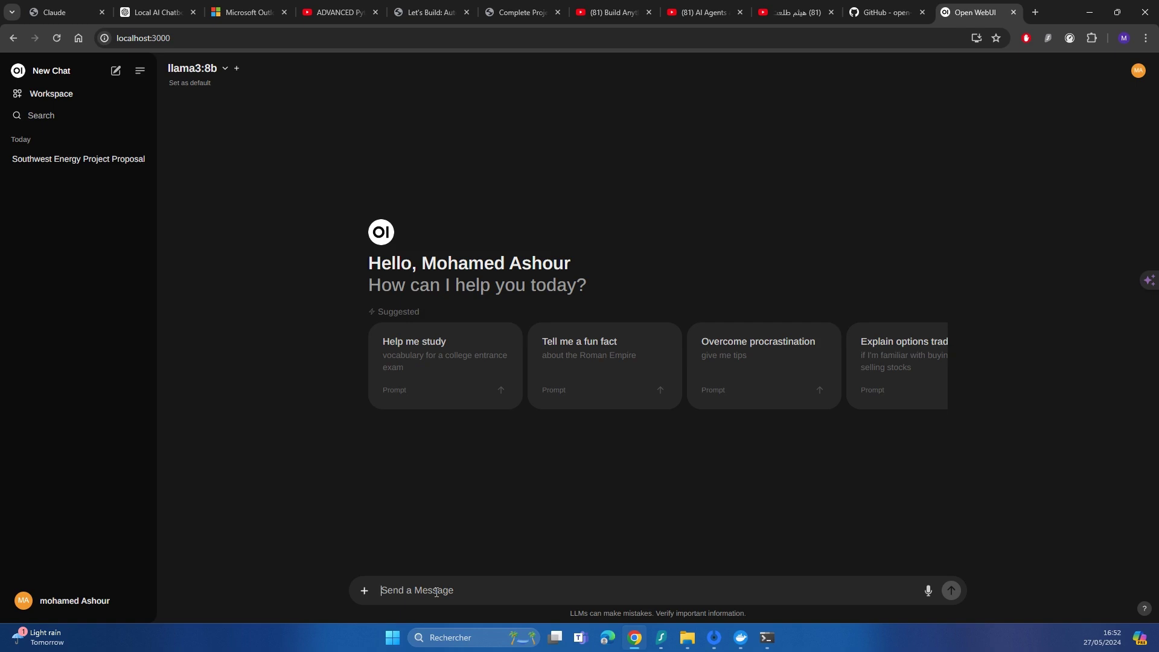
Attach raouf-soe-rics-apcpdf and ask 'From the document provided, give me an example of data management'
text(#)
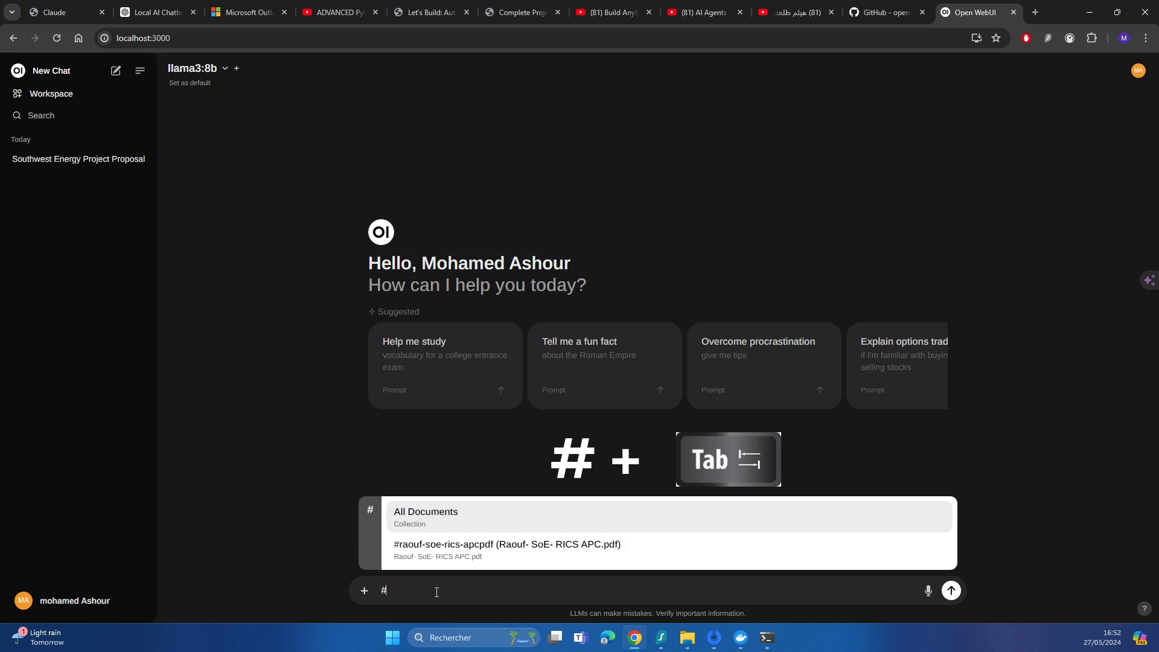
key(Down)
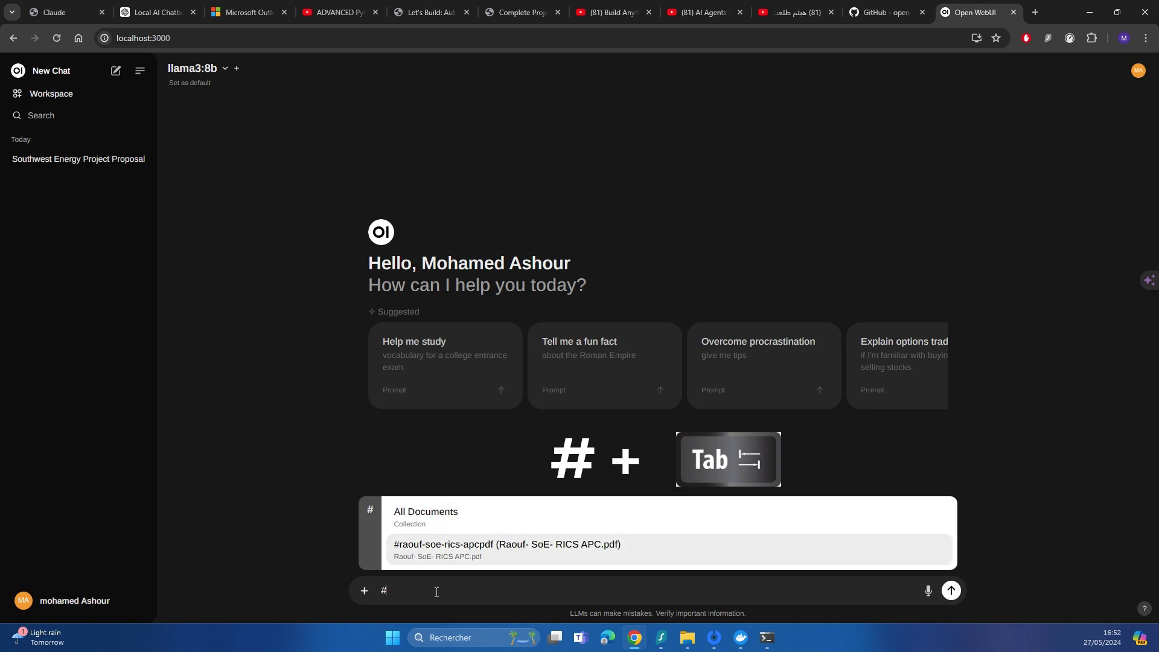
key(Tab)
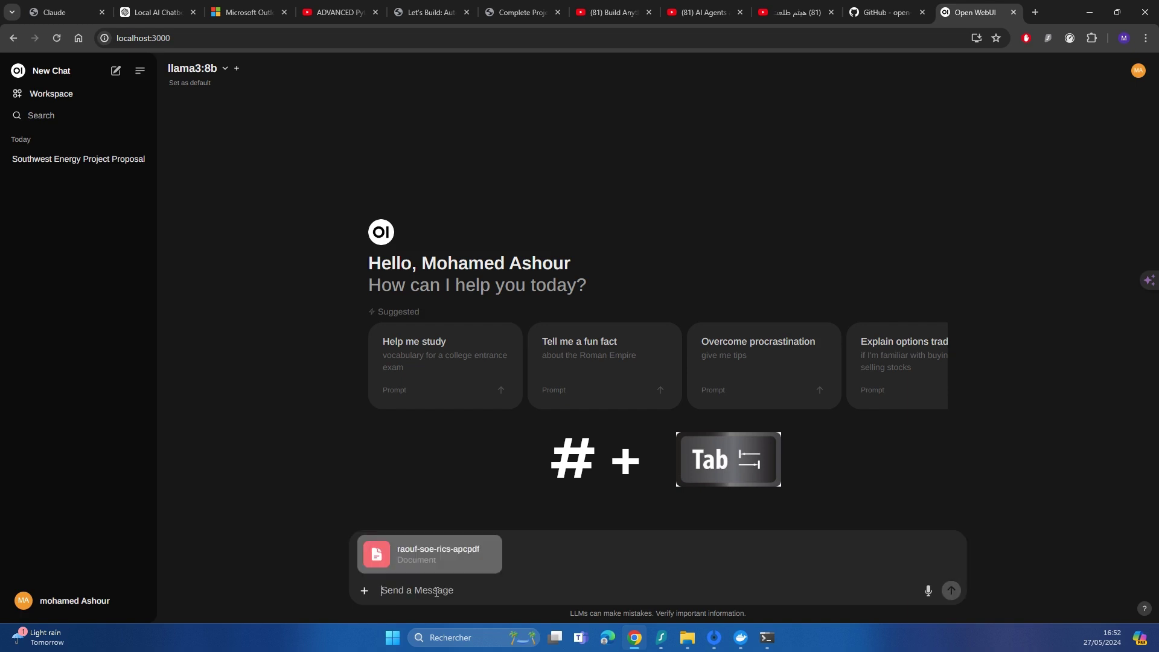
text(Fro)
key(BackSpace)
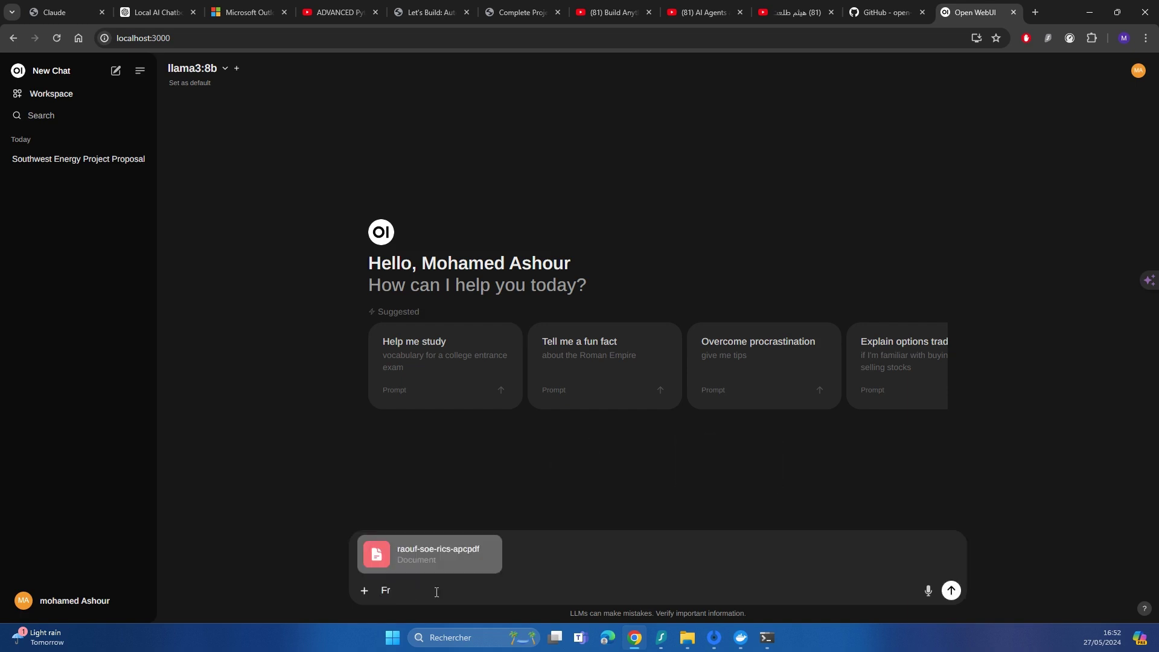
key(BackSpace)
text(om the document provided,)
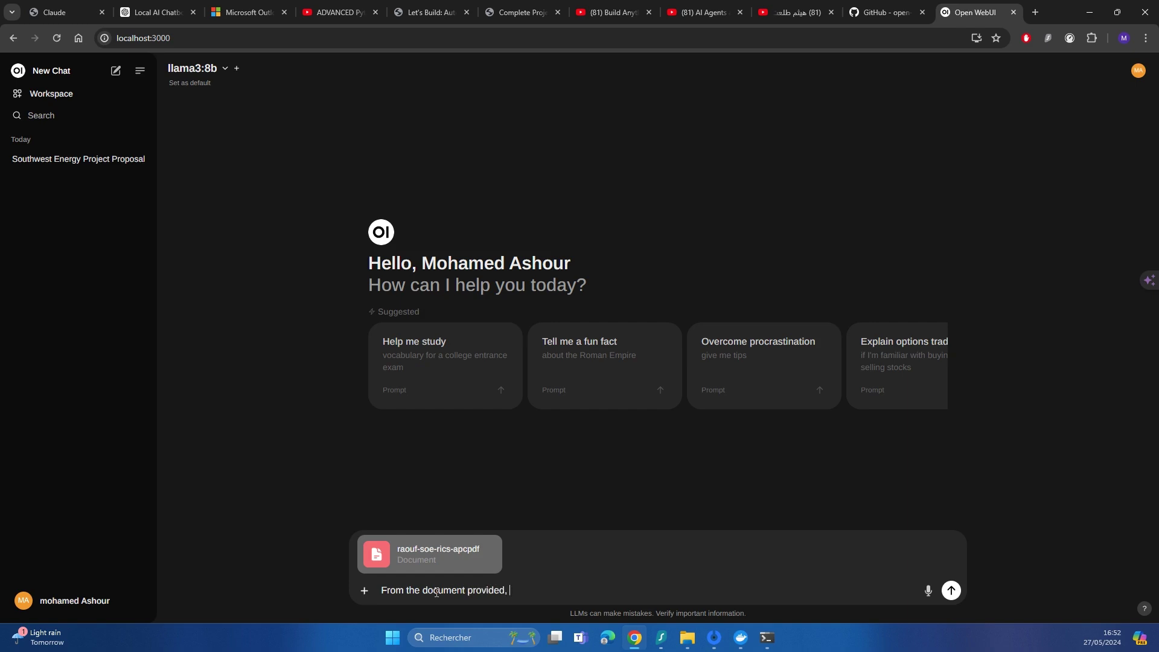
text( give me an exam)
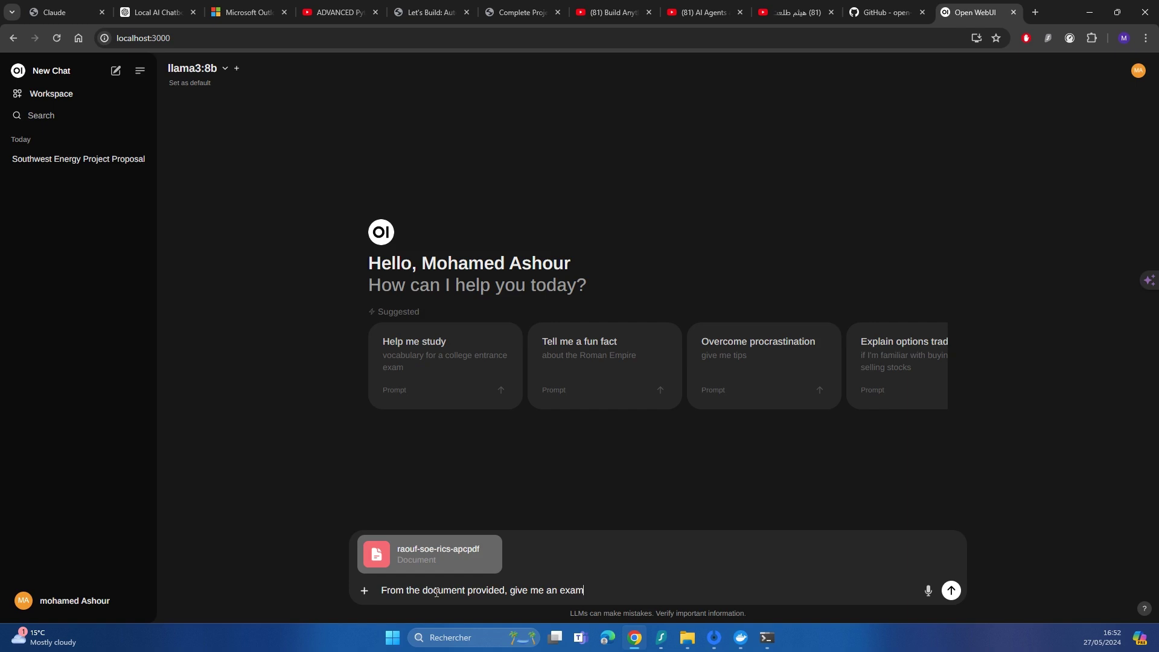
text(ple of data management)
key(Return)
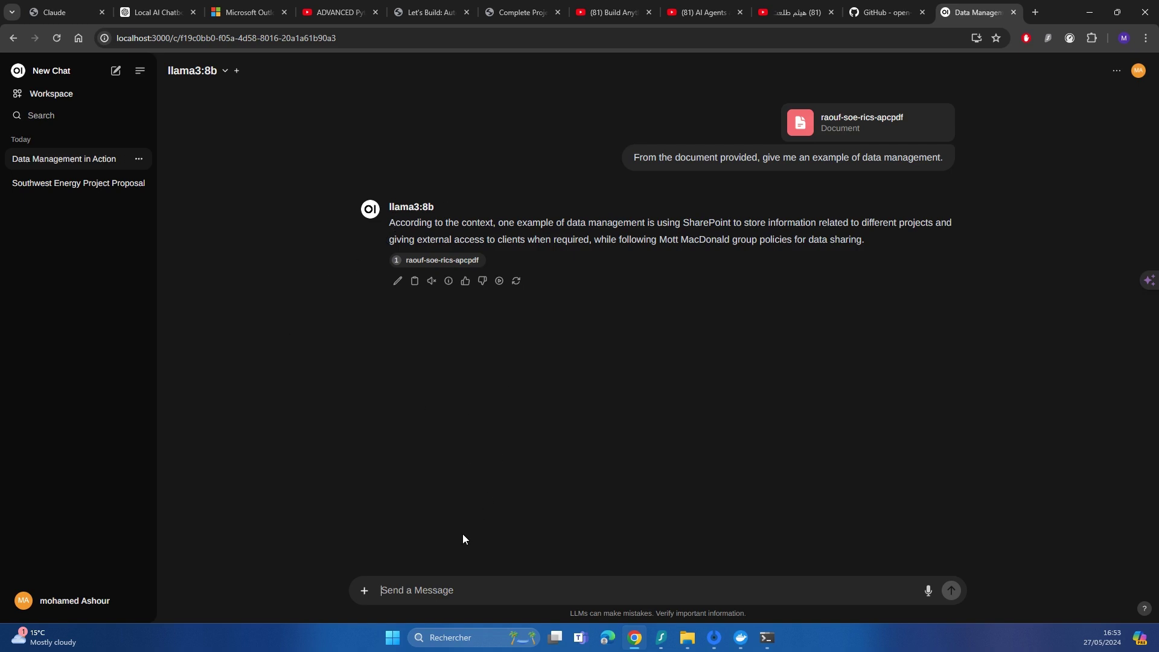
Ask llama3:8b 'How could I enhance this example ?' and select its numbered reply
text(How )
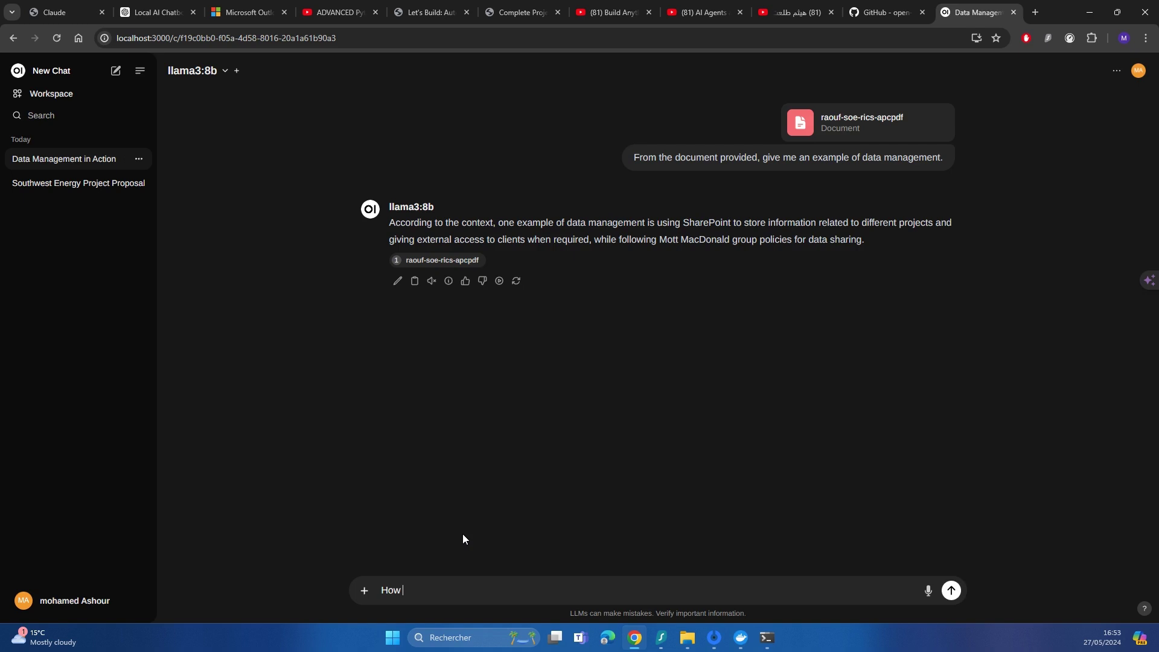
text(could I enhanc)
key(BackSpace)
key(BackSpace)
text(nce this example)
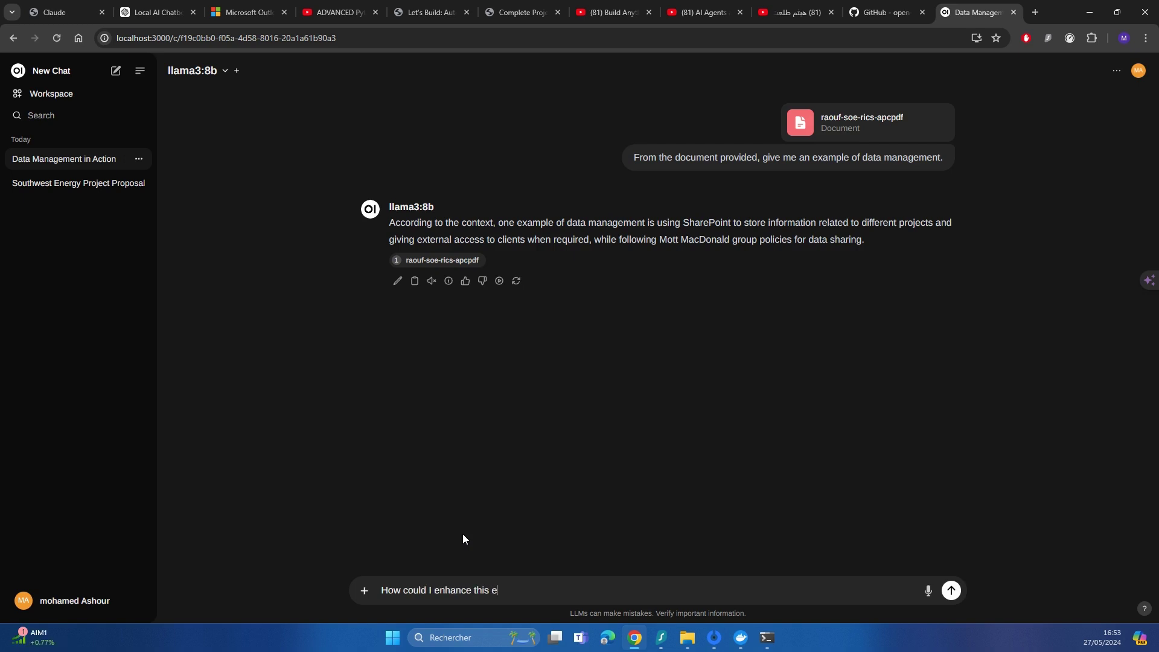
text( ?)
key(Return)
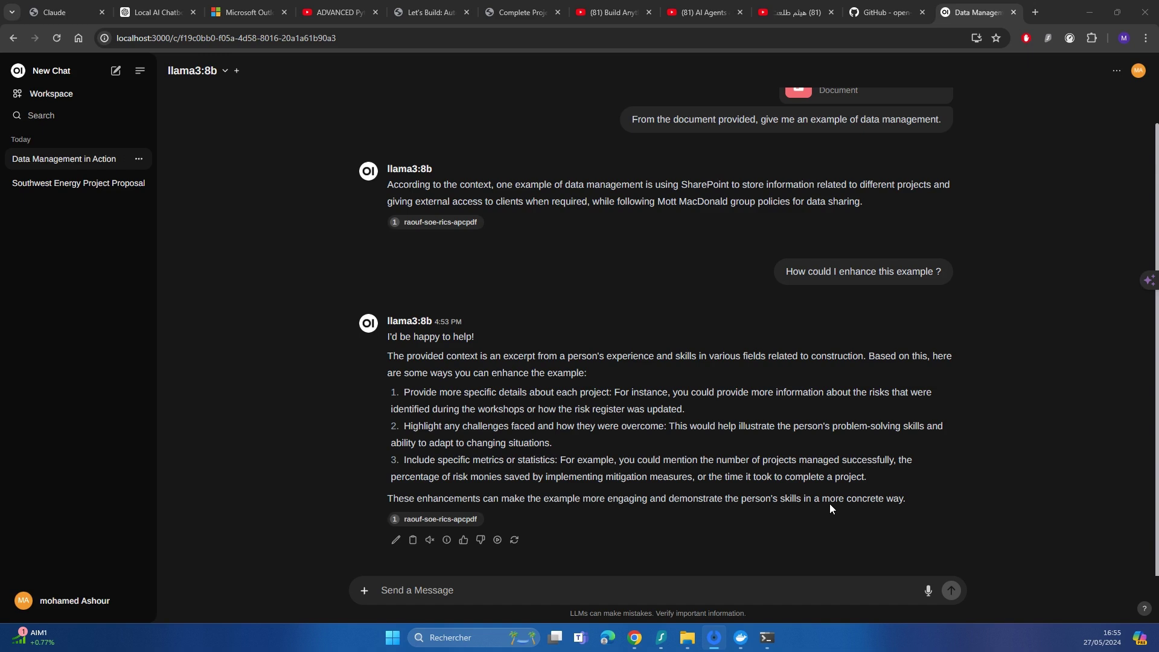
drag(914, 500, 388, 355)
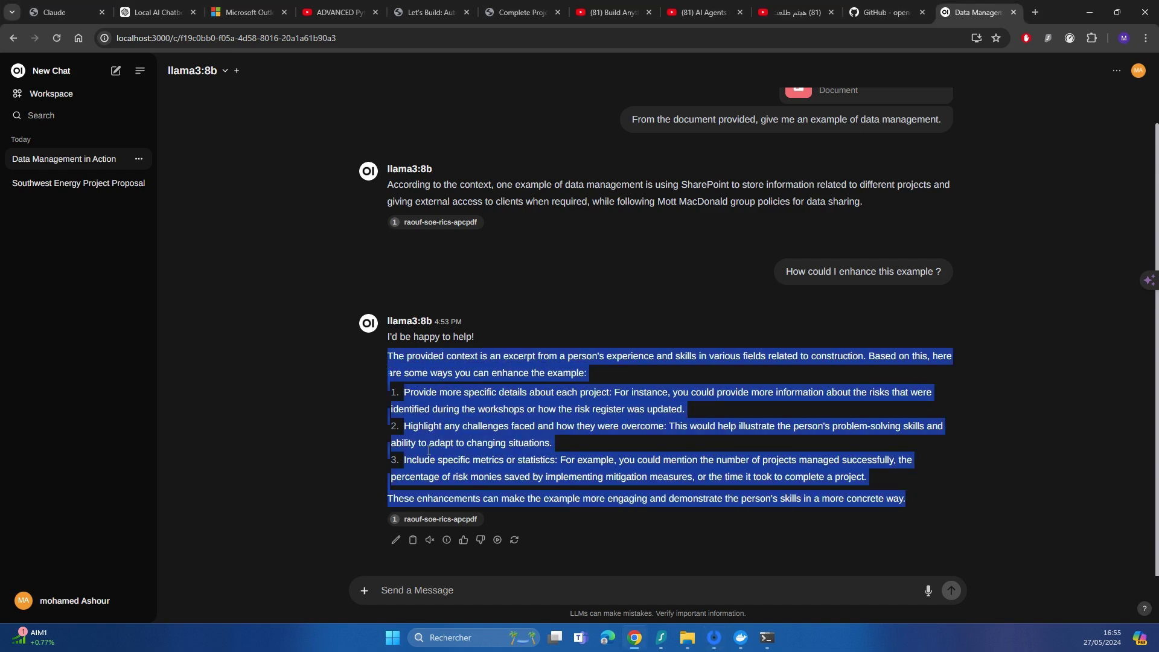
click(405, 590)
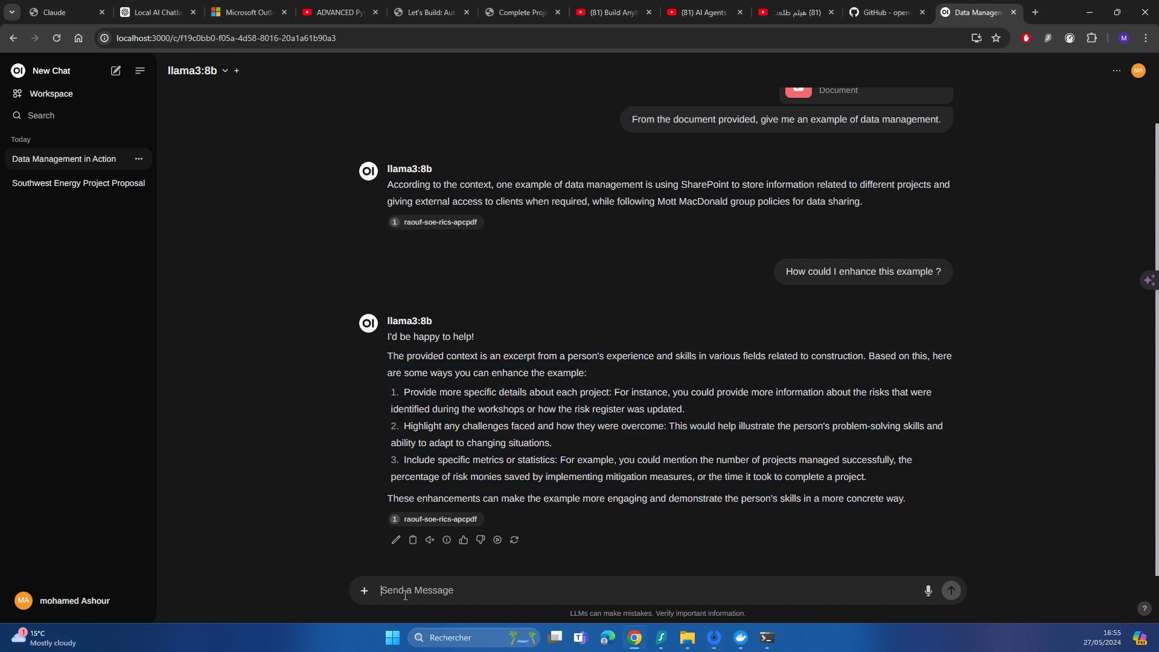
Ask mistral:v0.3 'What do you think about the previous response? and how could we enhance it?'
text(@)
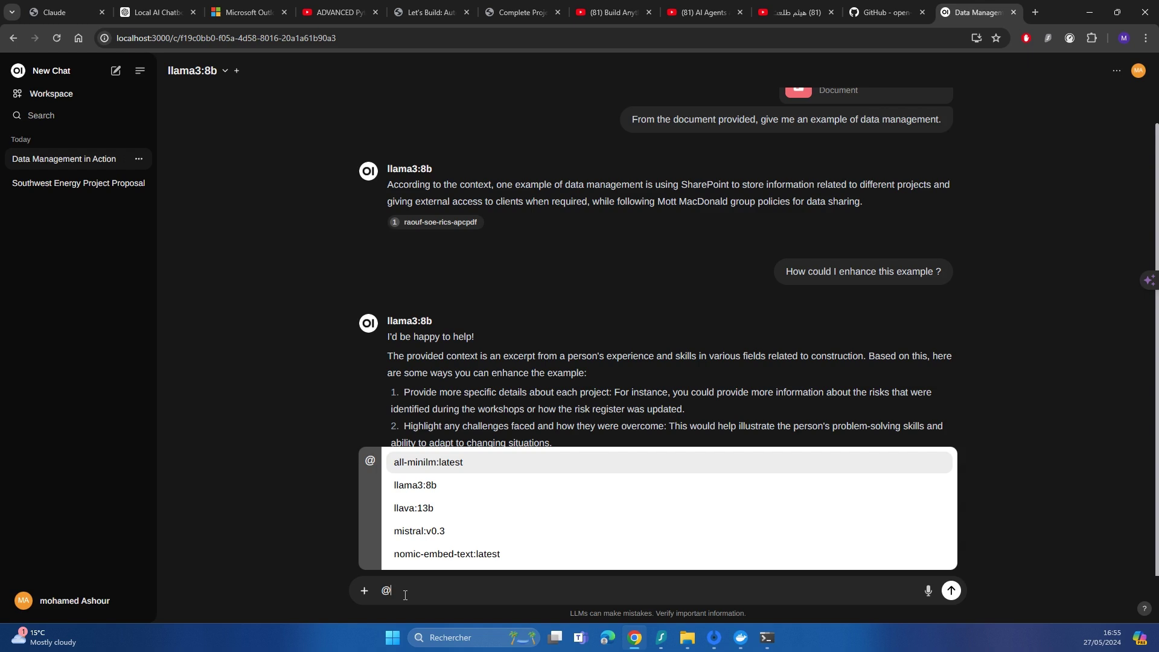
text(mis)
key(Return)
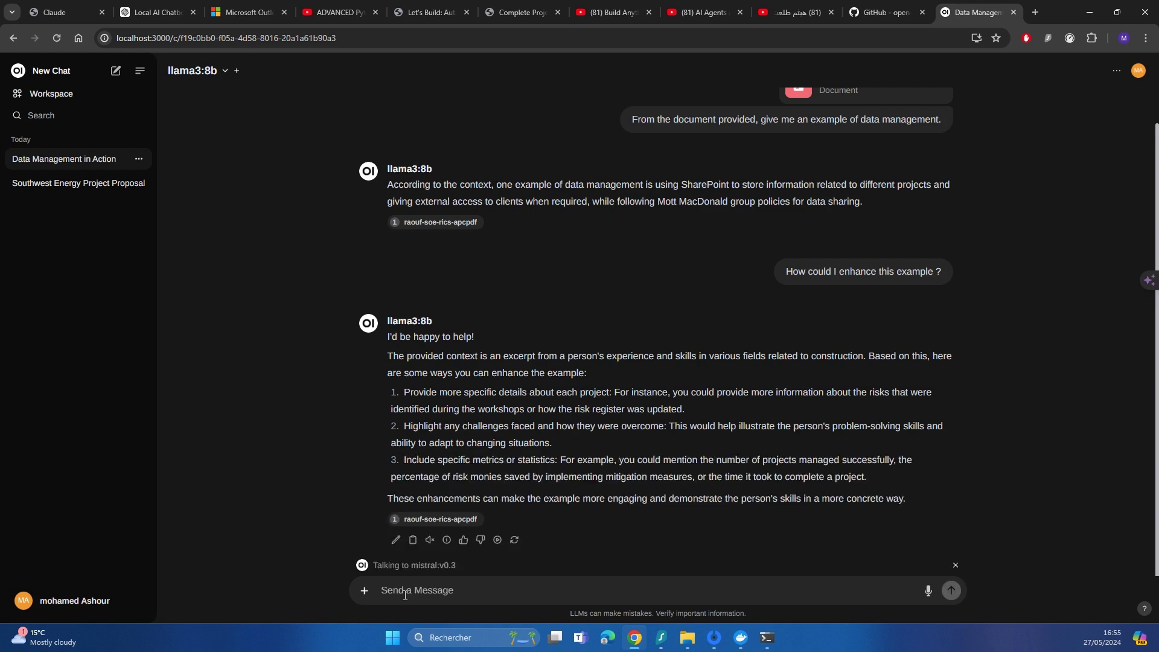
text(What do y)
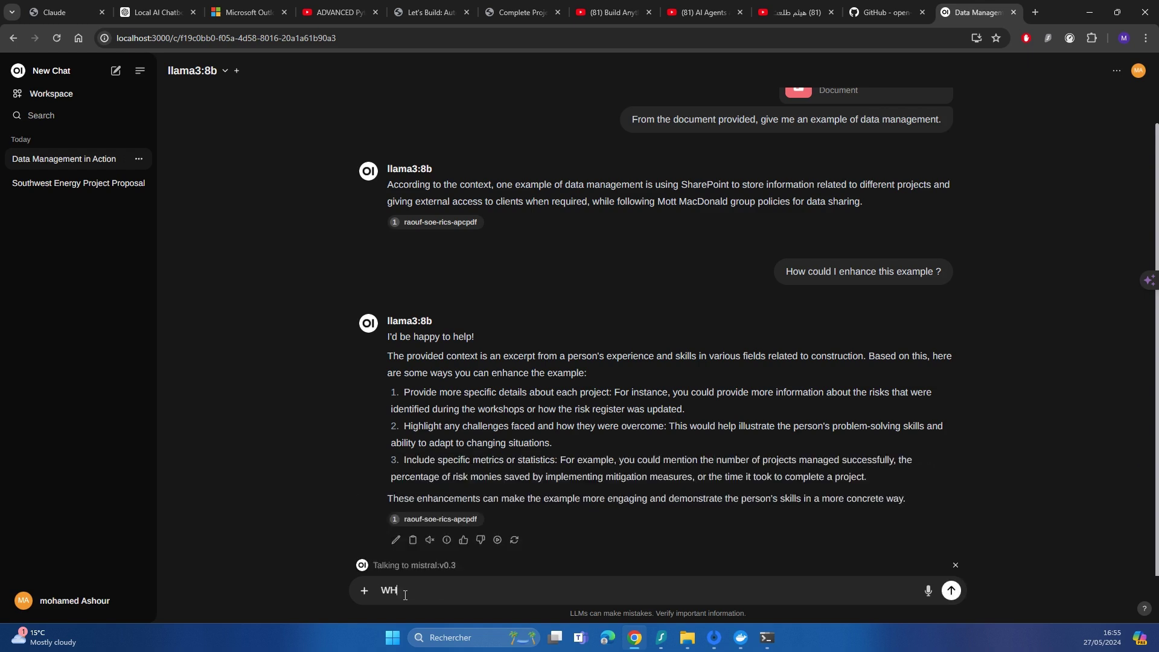
key(BackSpace)
text(you think abuot hte)
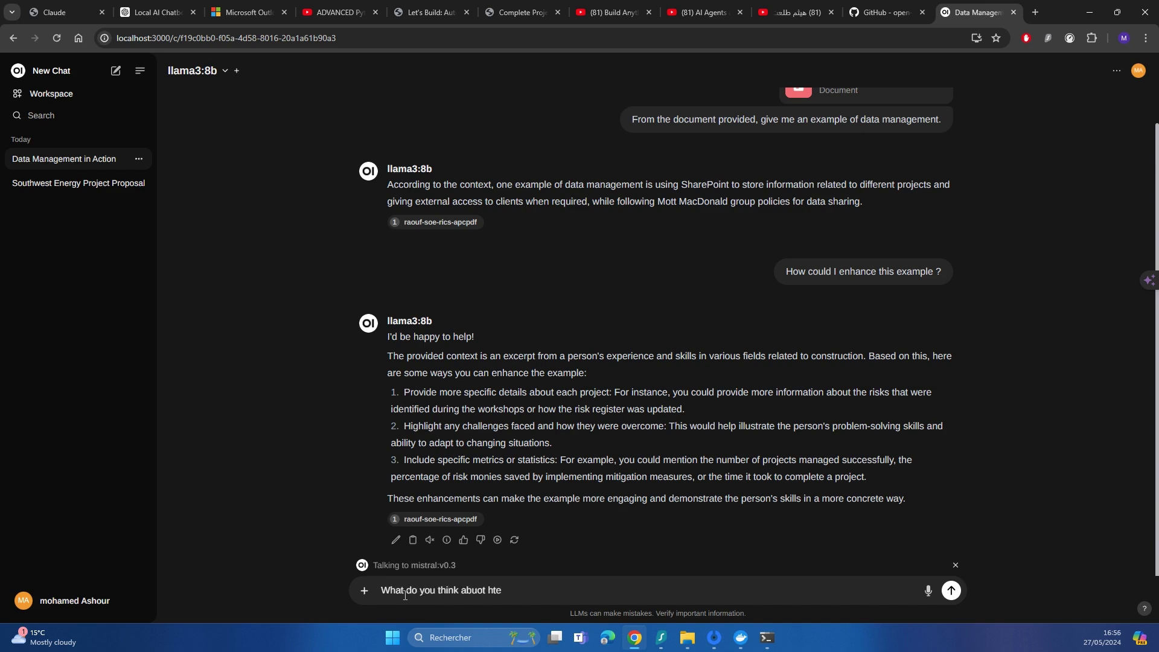
key(BackSpace)
key(BackSpace)
key(BackSpace)
key(BackSpace)
key(BackSpace)
key(BackSpace)
key(BackSpace)
text(out the repvi)
key(BackSpace)
key(BackSpace)
key(BackSpace)
key(BackSpace)
key(BackSpace)
text(prevuous)
key(BackSpace)
key(BackSpace)
key(BackSpace)
key(BackSpace)
text(ious response?)
text( and how )
text(co)
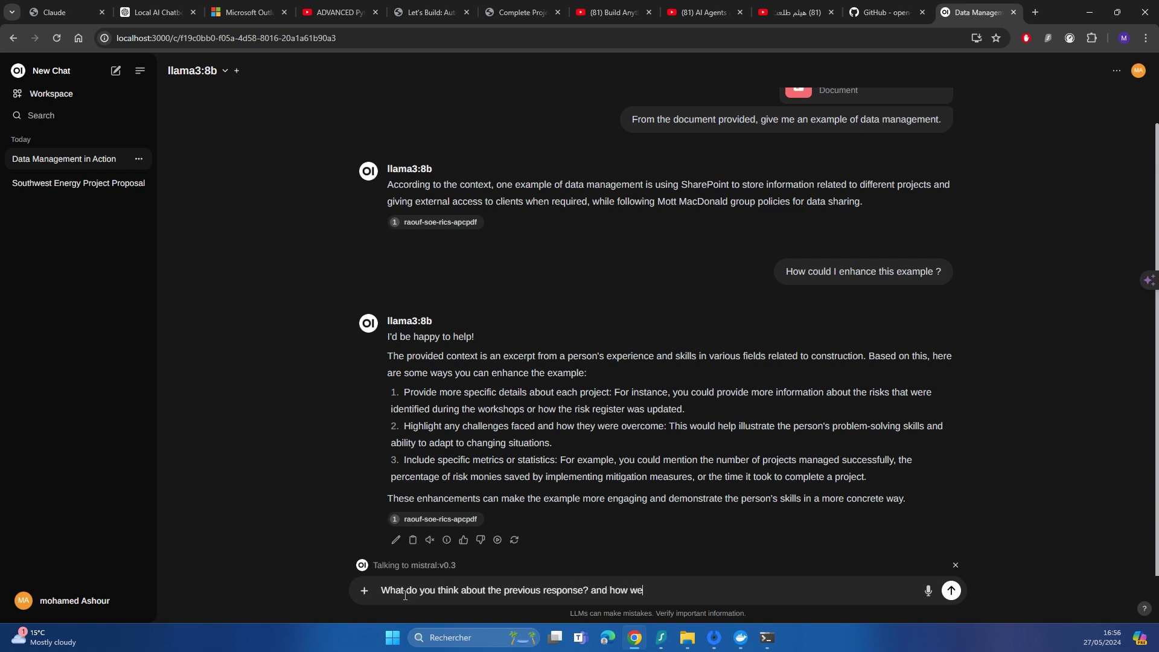
key(BackSpace)
key(BackSpace)
text(could we enhance it?)
key(Return)
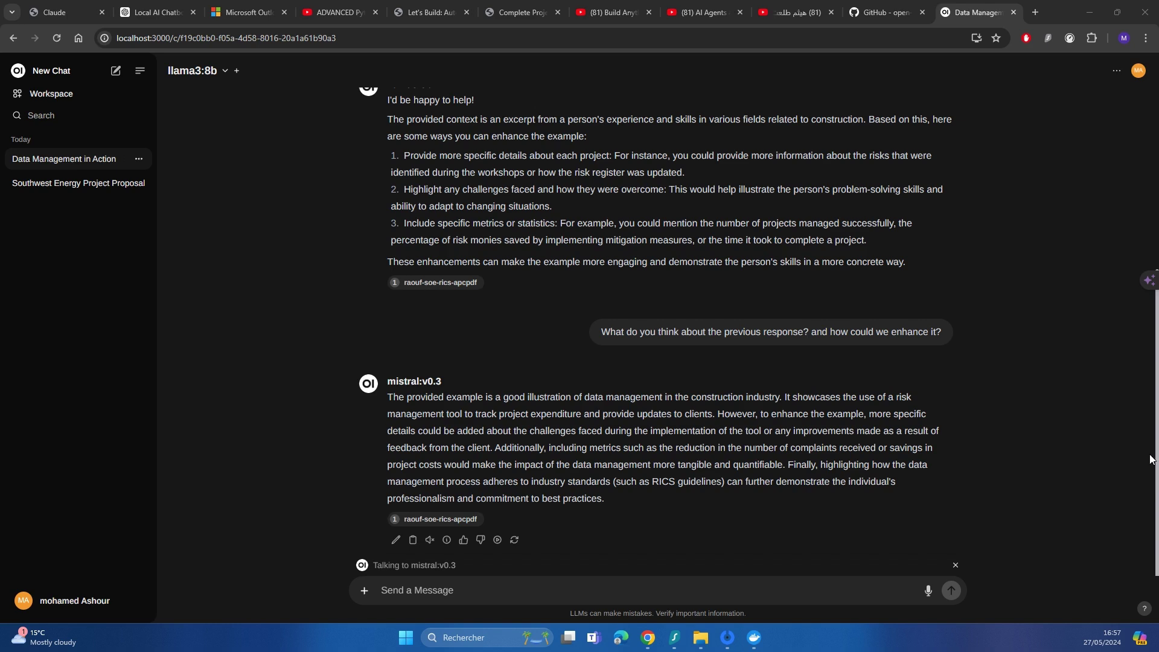
Highlight the latest question and the earlier enhancement question in the chat
drag(942, 332, 600, 332)
scroll(603, 338, up, 5)
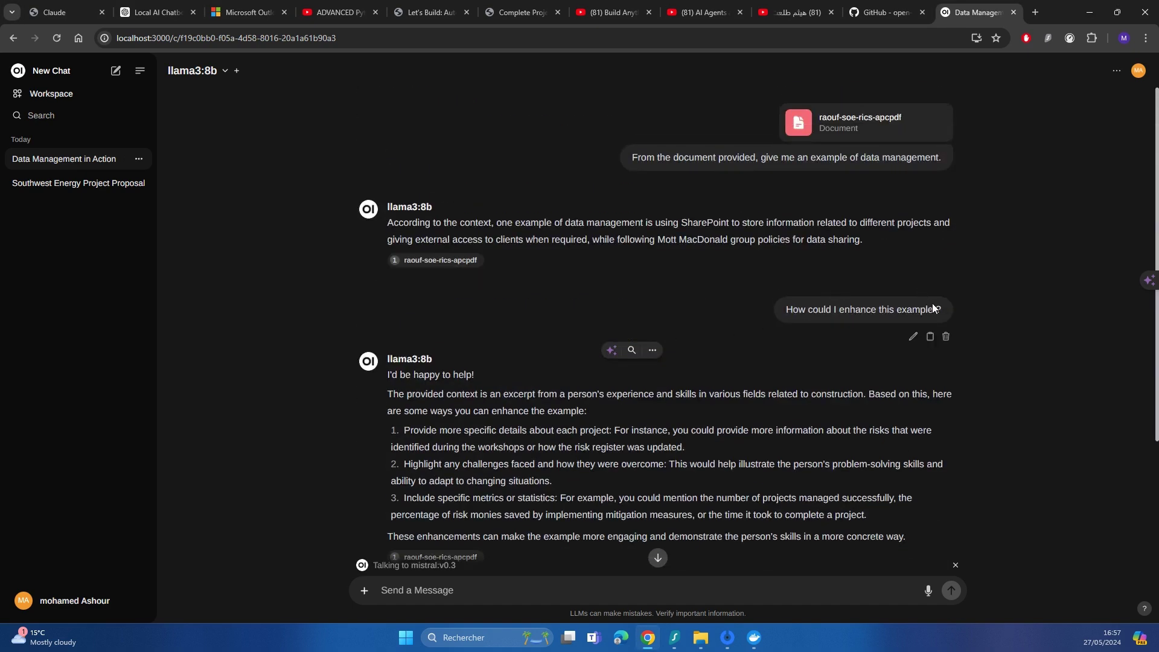
drag(933, 308, 782, 309)
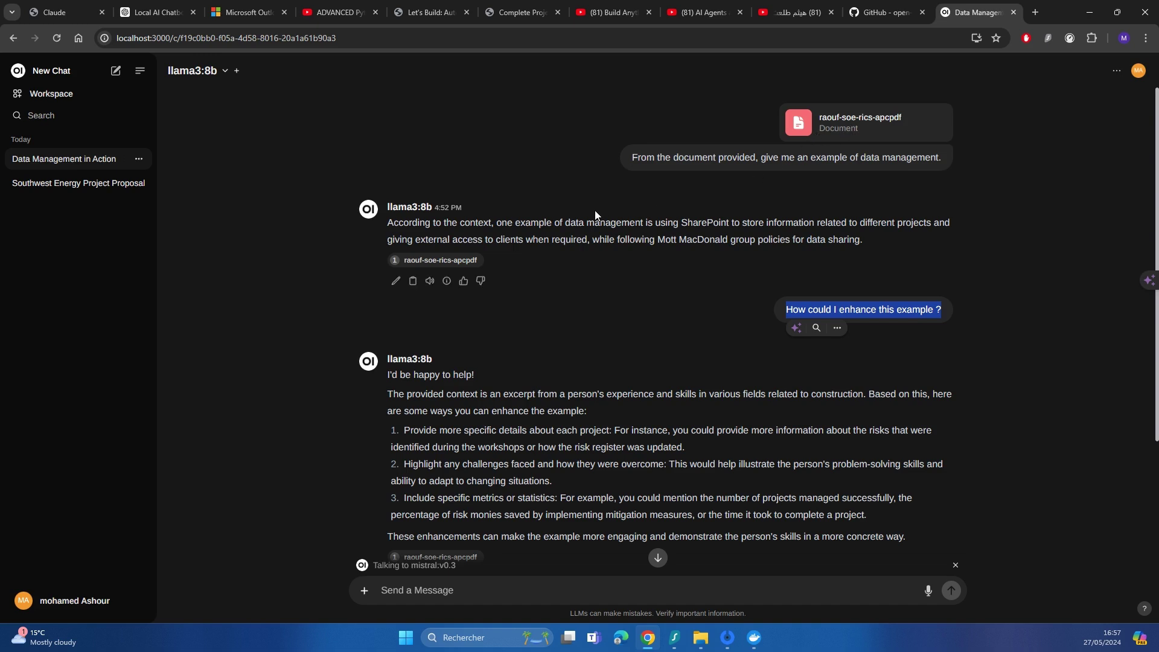
Open Settings from the account menu and click into the system prompt field
click(56, 604)
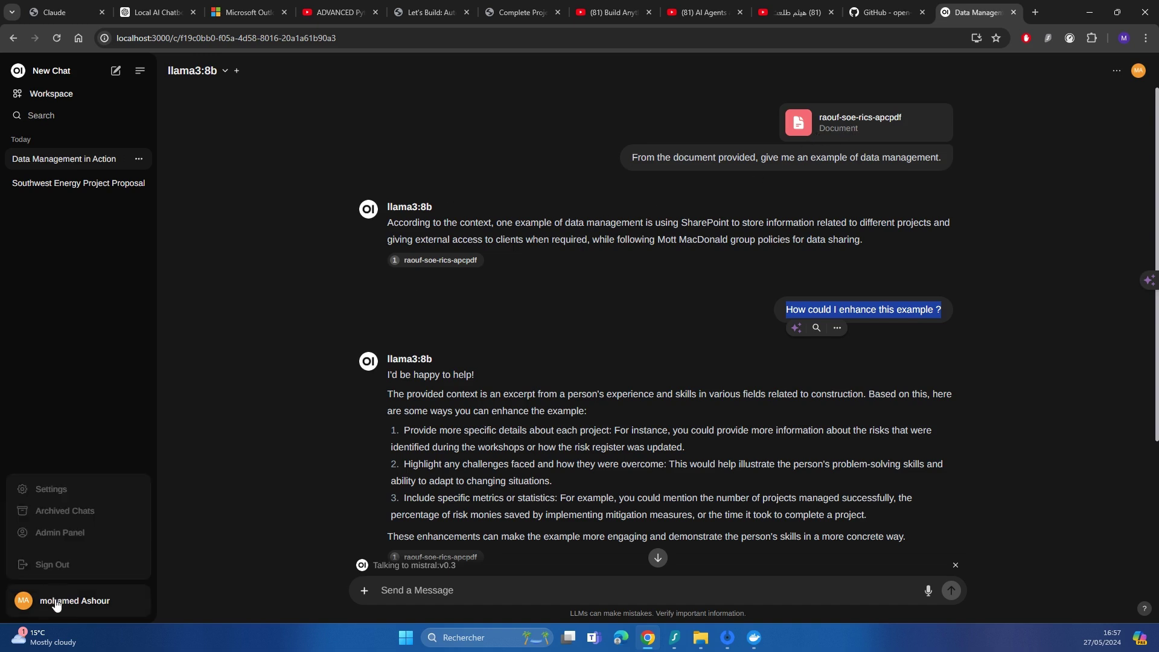
click(53, 495)
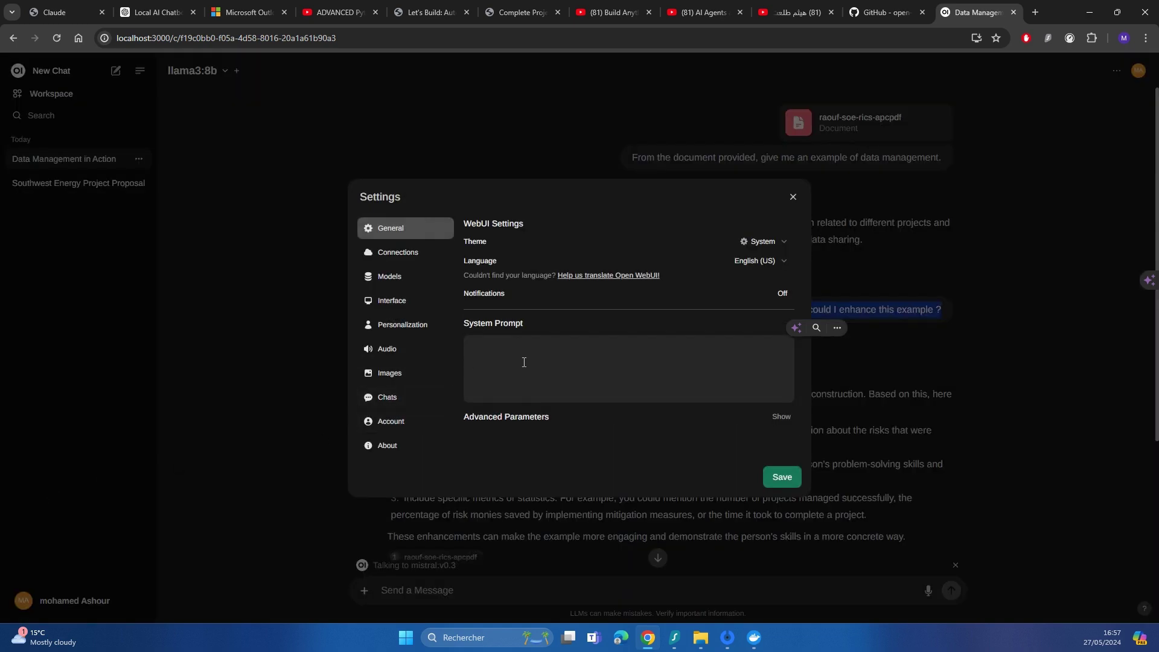
click(486, 362)
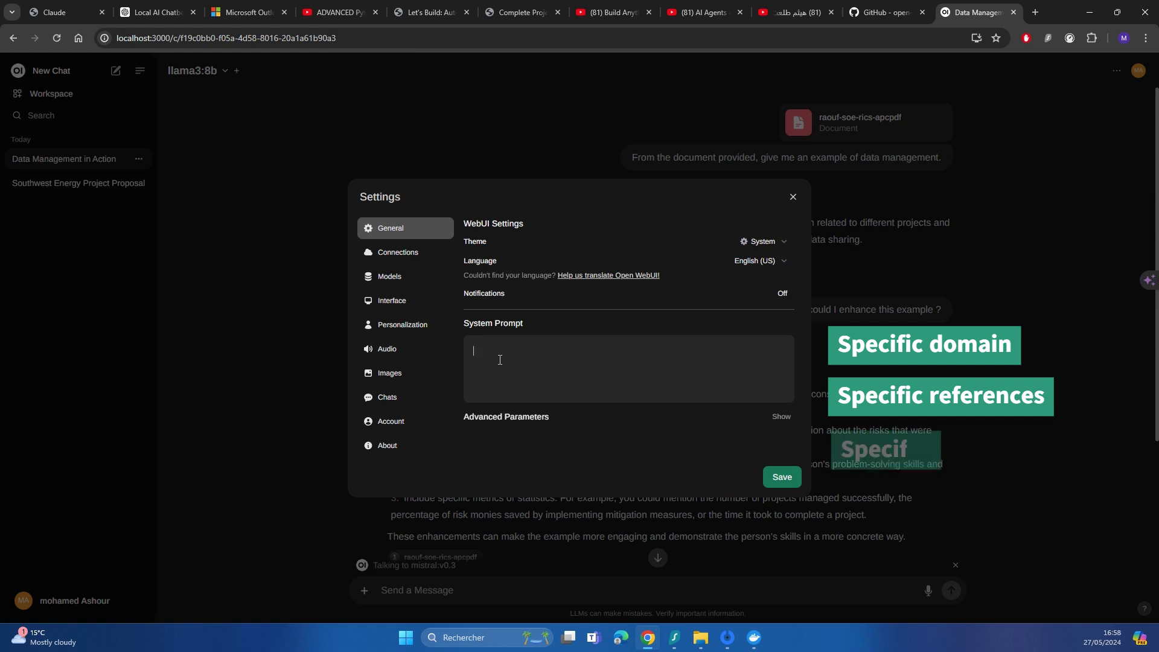
On the Connections tab, highlight the OpenAI API URL and the Ollama base URL's port
click(408, 260)
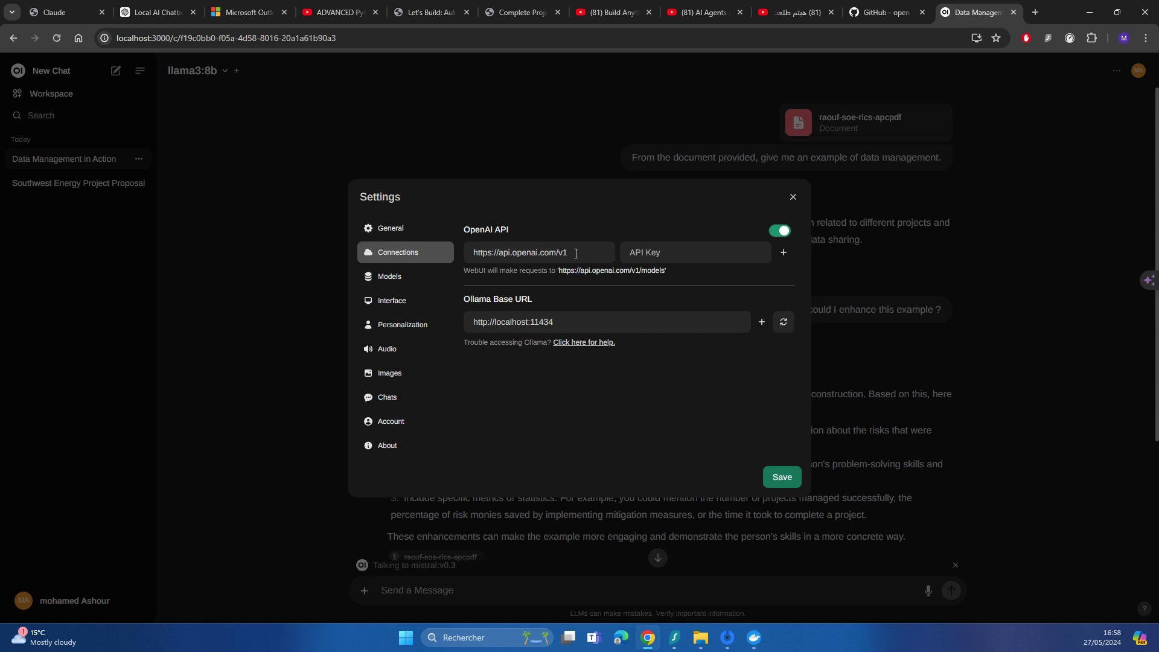
drag(569, 253, 480, 254)
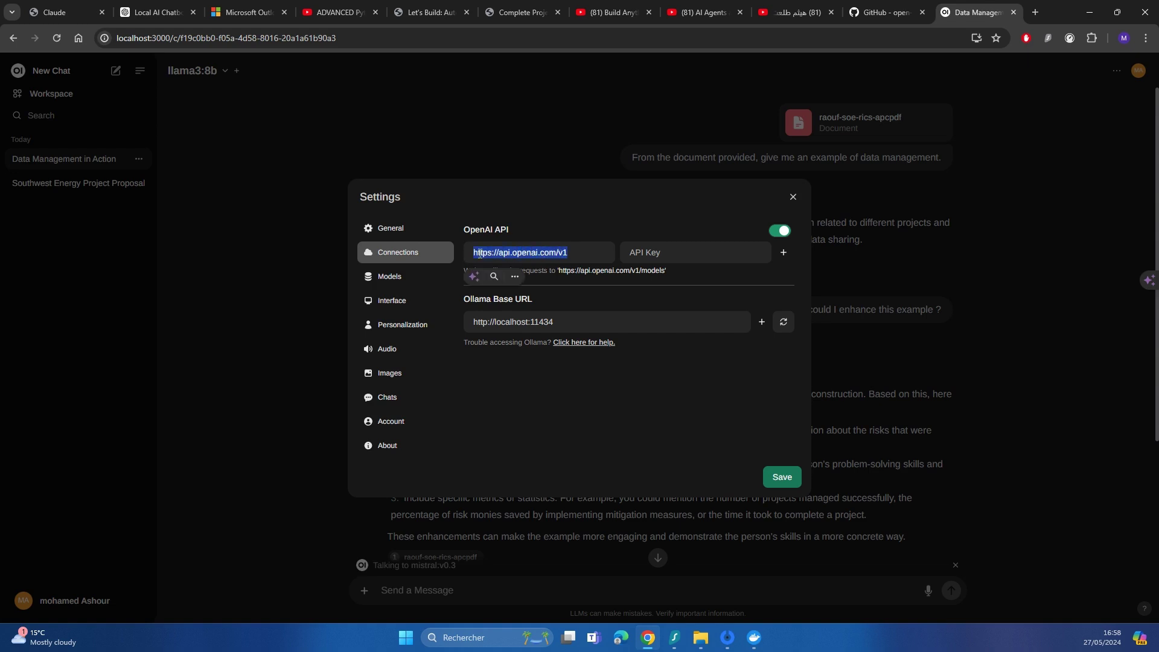
drag(553, 321, 472, 321)
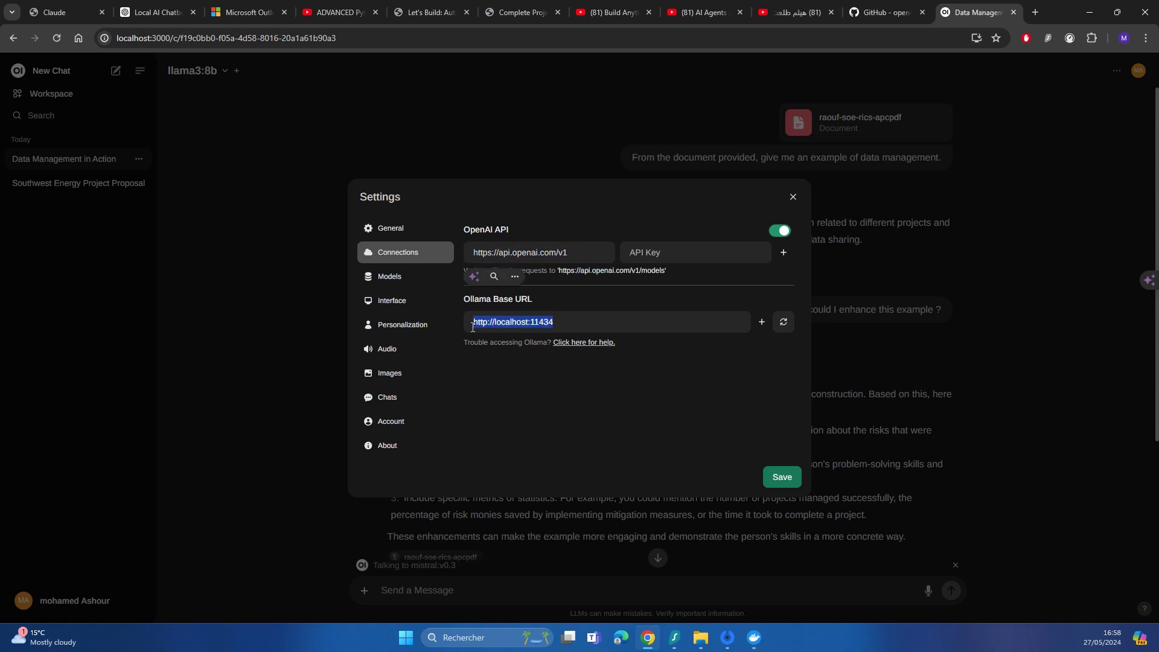
click(552, 326)
drag(553, 325, 456, 325)
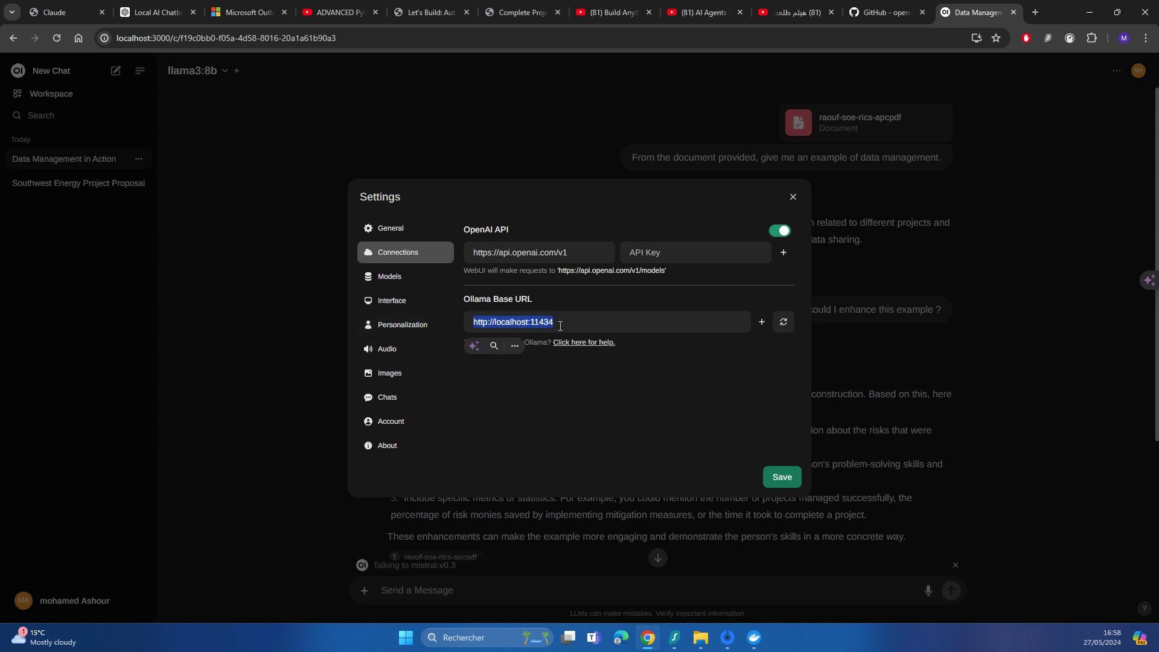
drag(568, 322, 463, 321)
From Settings > Models, follow the Pull-a-model link to Ollama's online model library
click(398, 282)
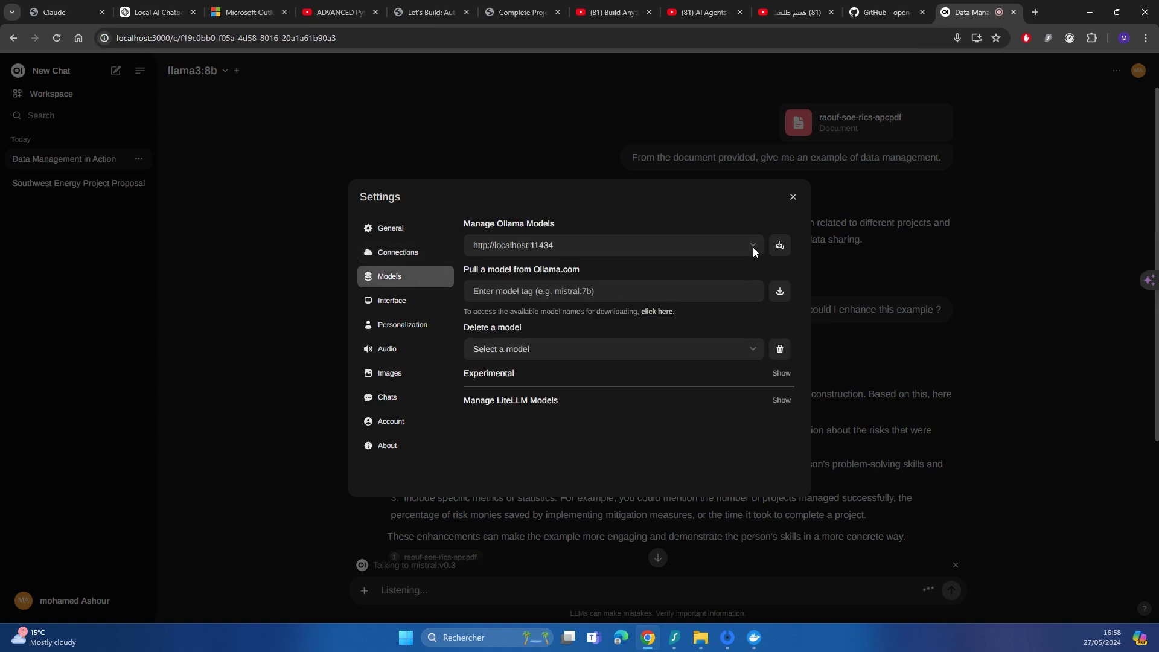
click(560, 296)
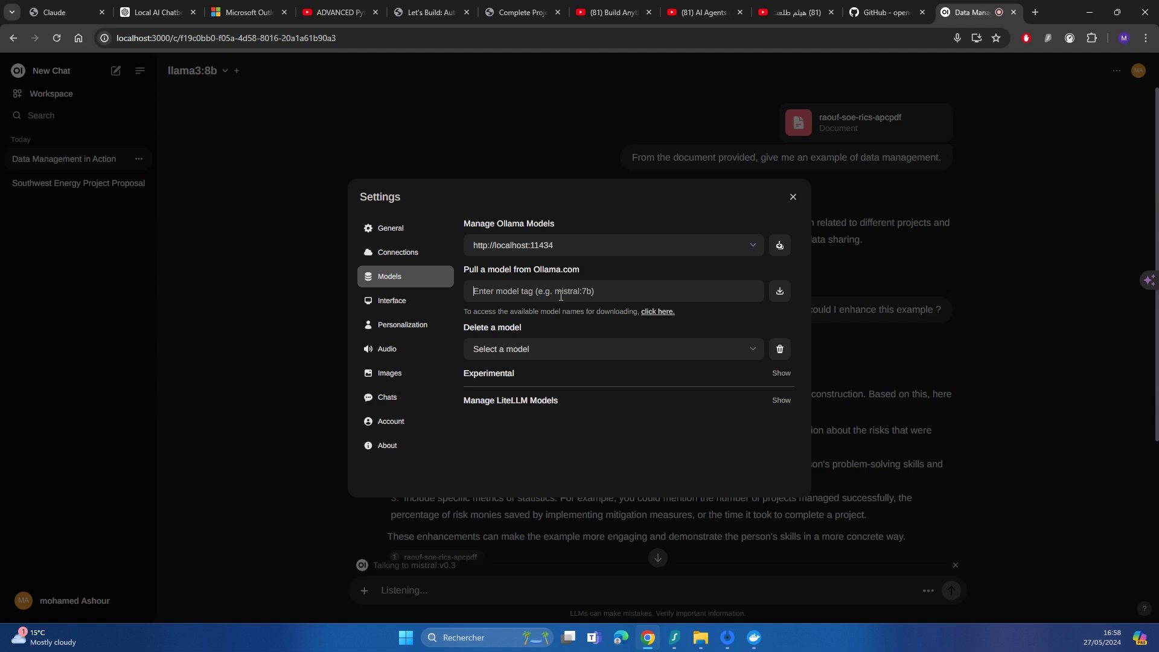
click(655, 315)
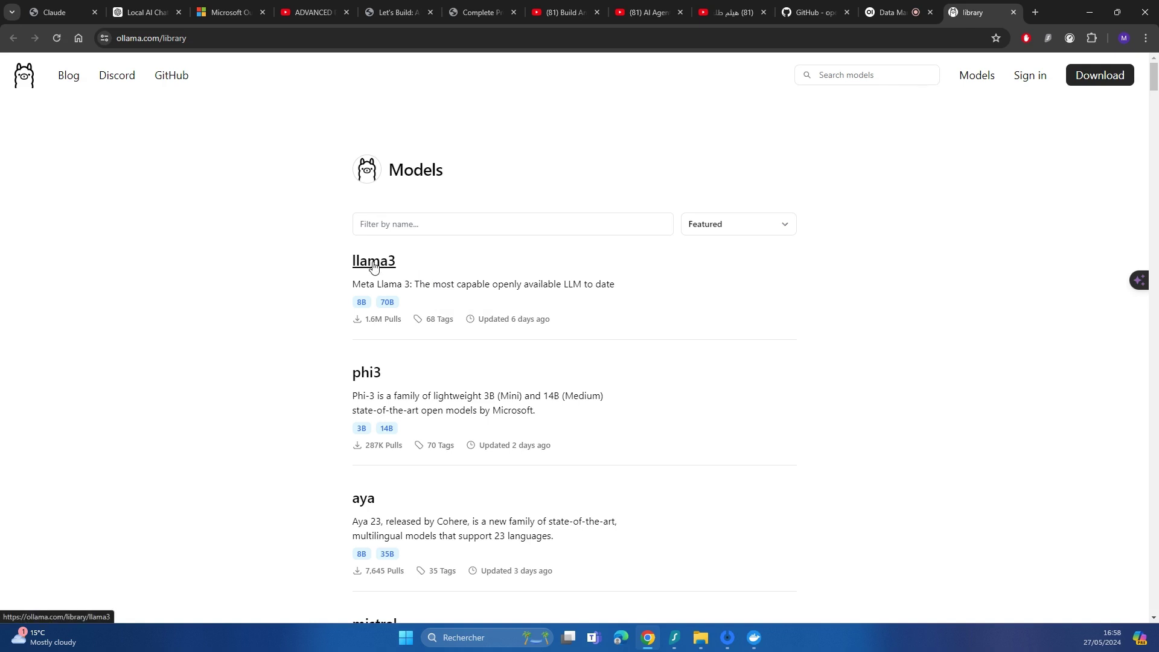
View phi3's page and tags on ollama.com, note its run name, then return to Open WebUI
click(366, 375)
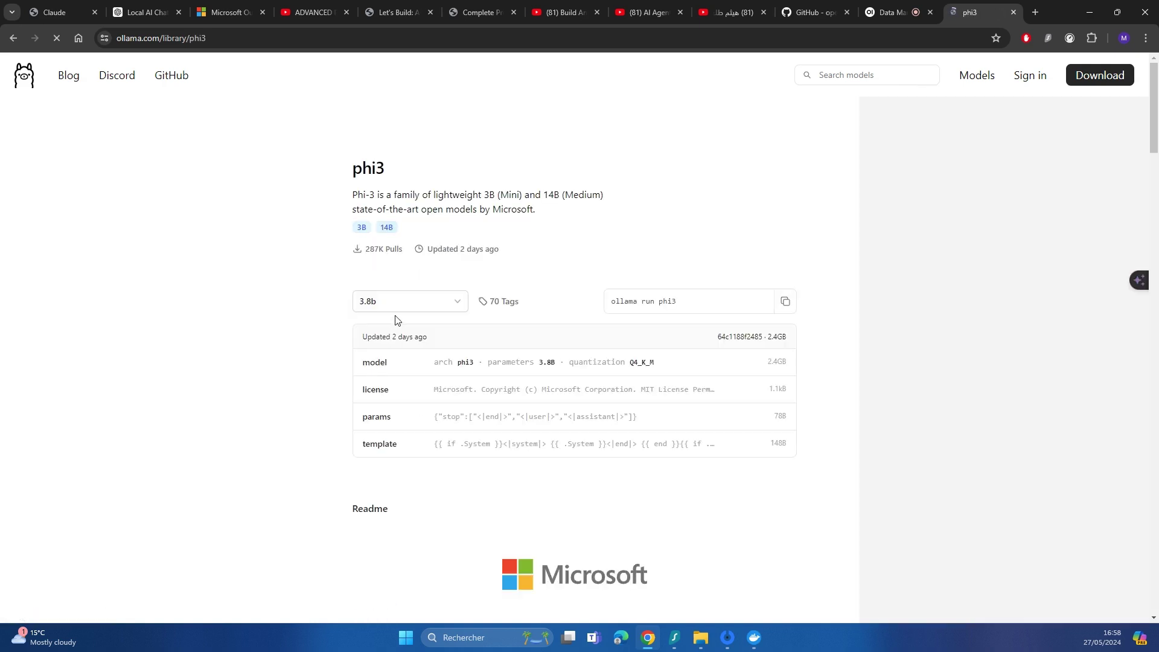
click(406, 308)
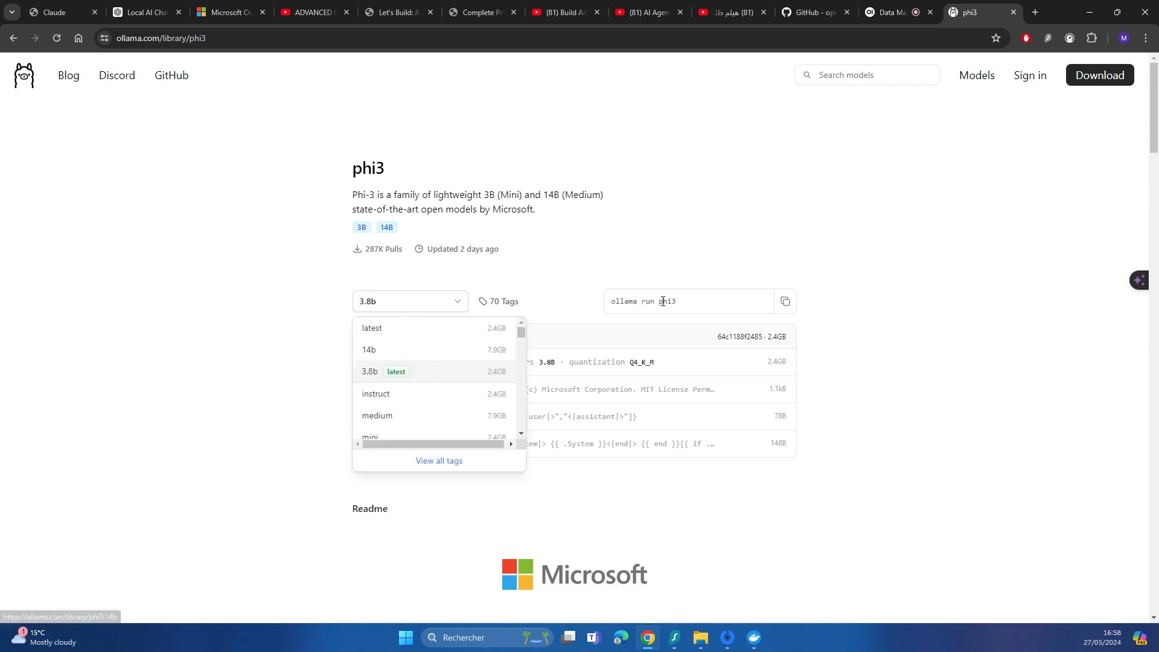
drag(677, 304, 658, 307)
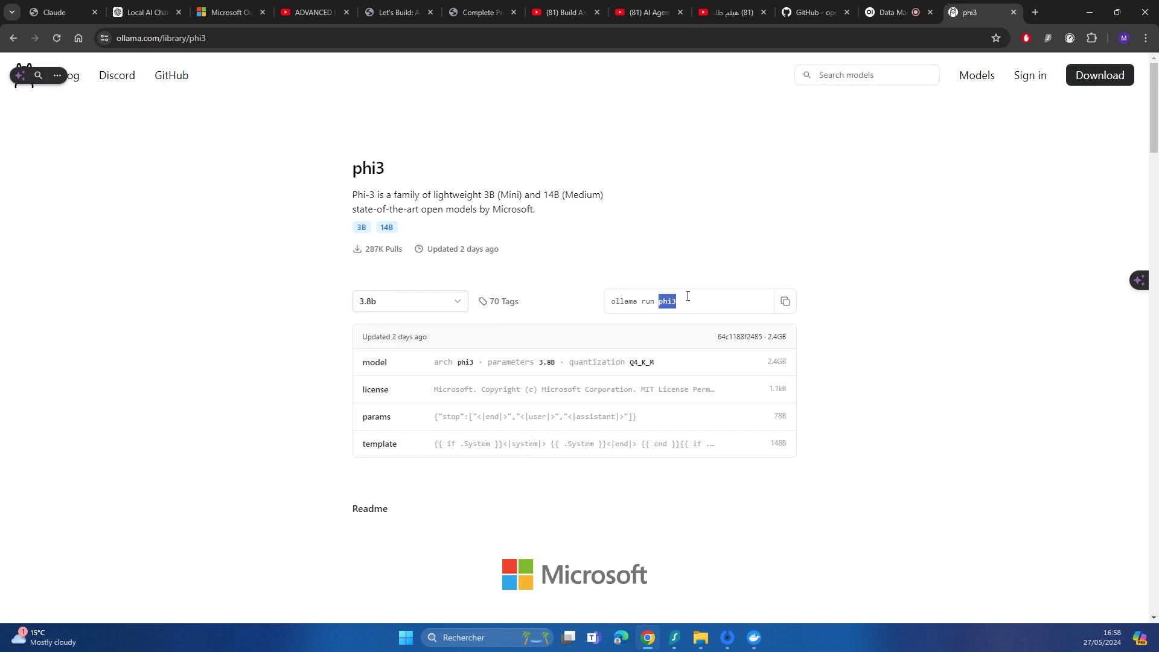
click(887, 12)
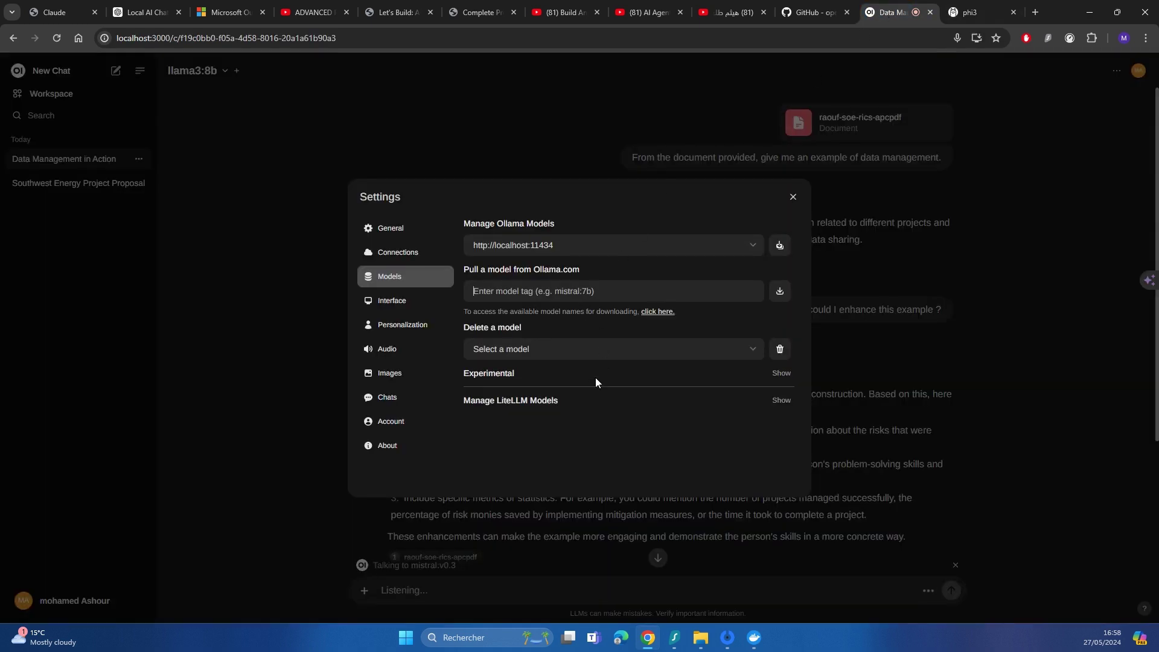
Set the Audio voice to Microsoft George - English (United Kingdom) and close Settings
click(402, 304)
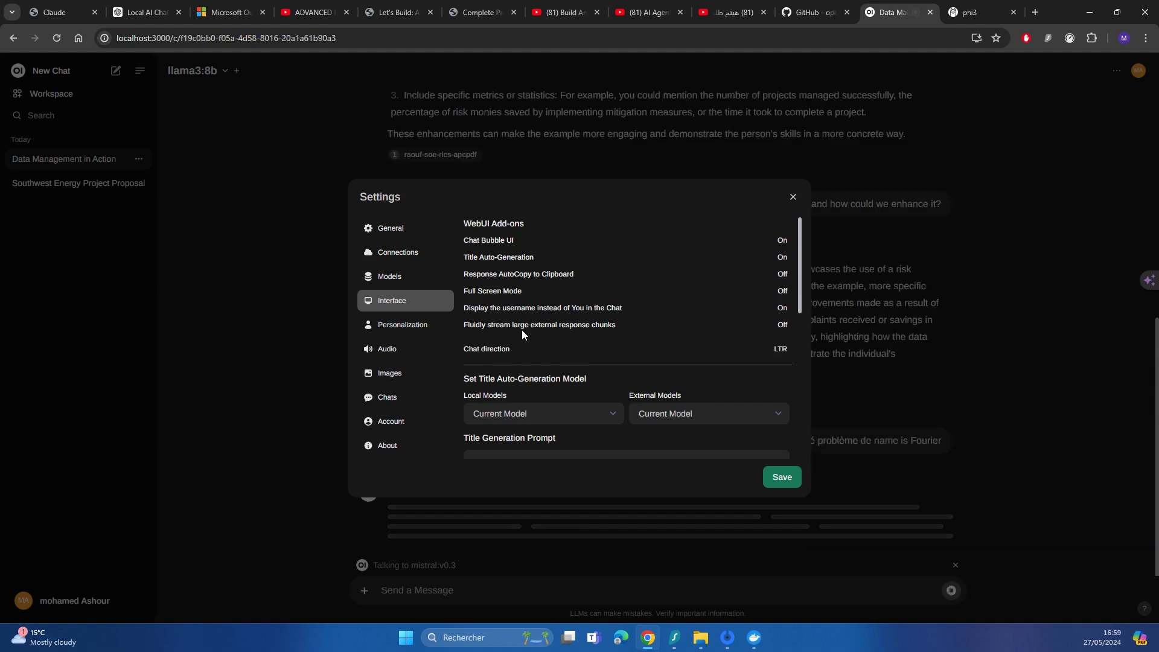
click(403, 354)
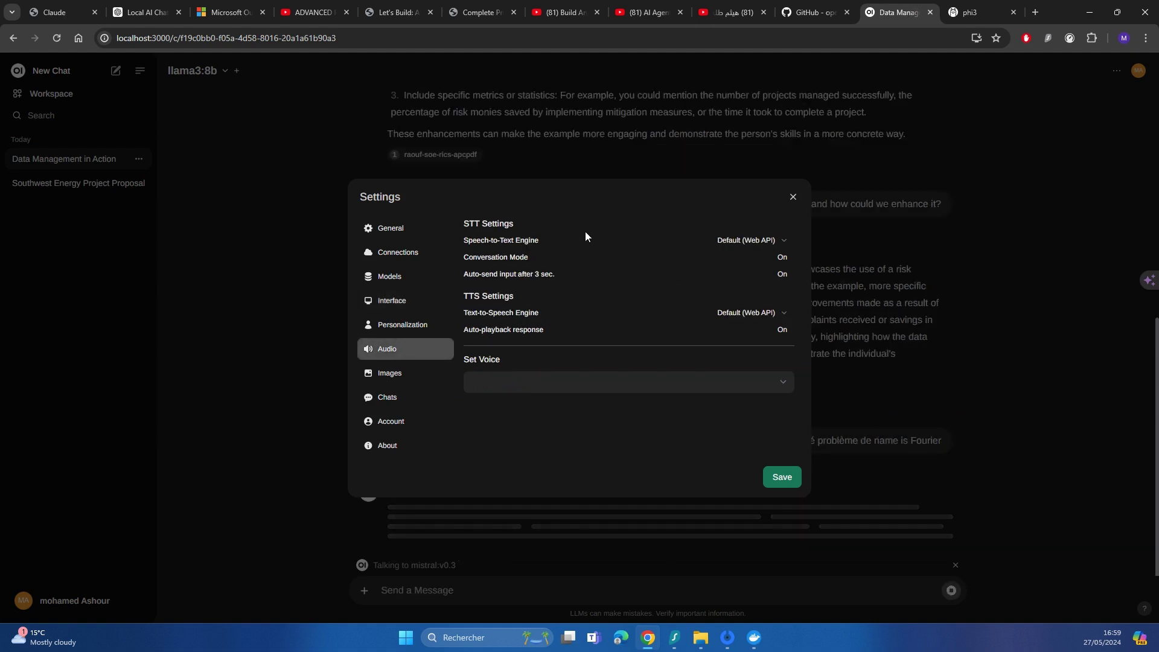
click(779, 382)
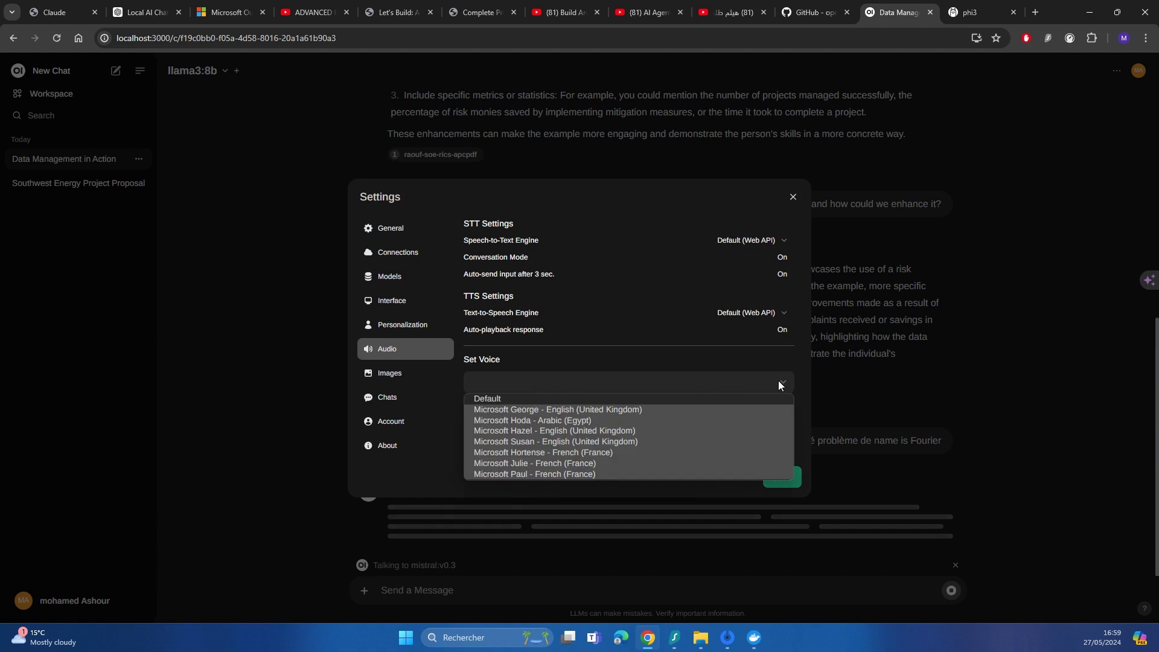
click(572, 413)
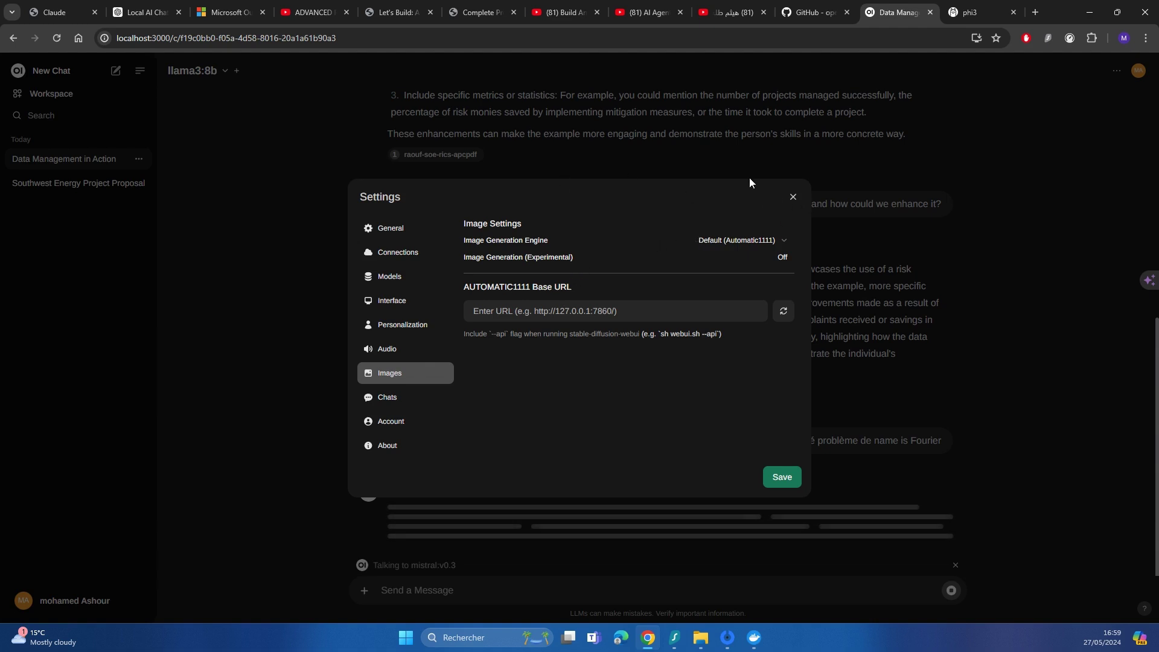
click(790, 196)
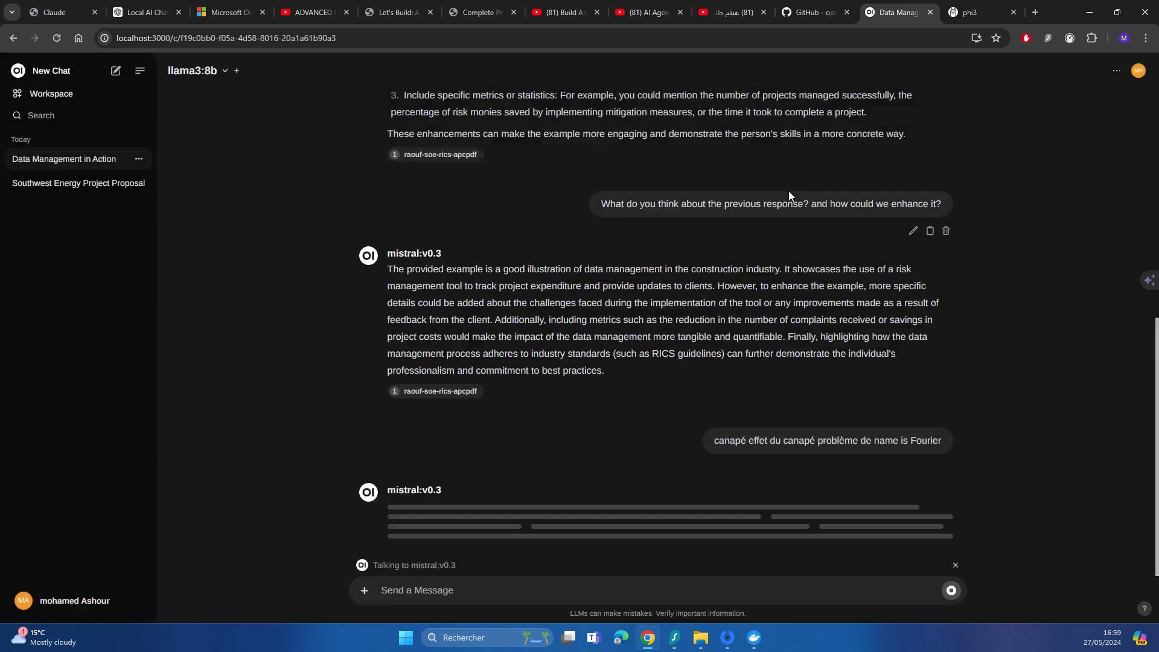
Check the model list, then reopen Settings to view the Chats and Account sections
click(223, 72)
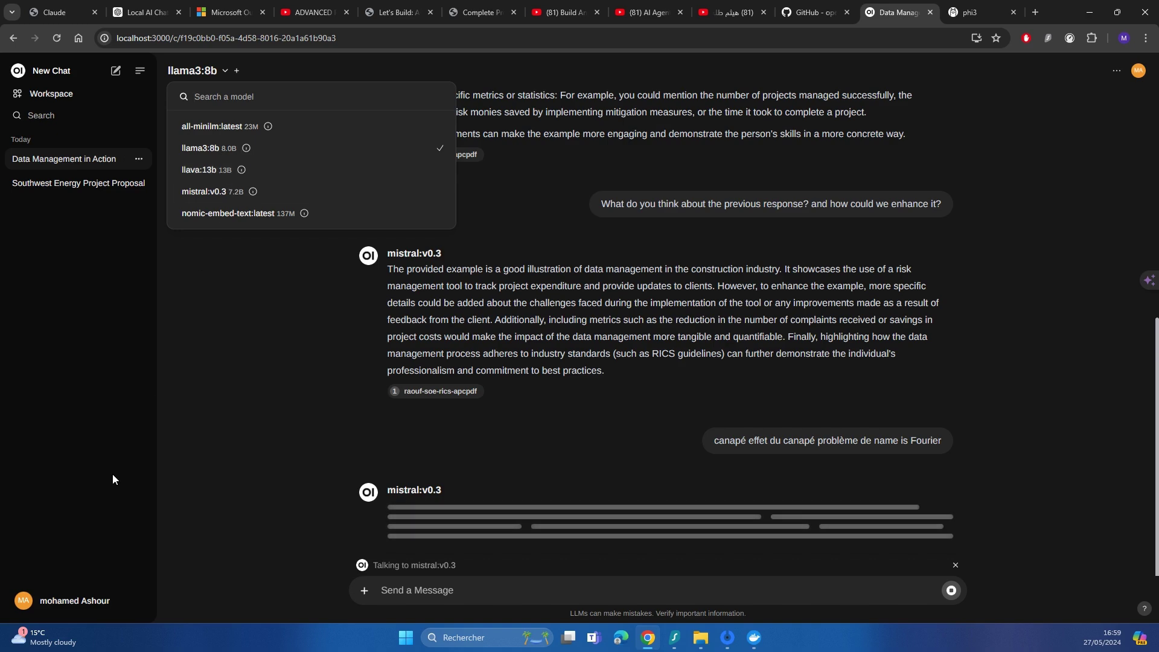
click(57, 615)
click(42, 487)
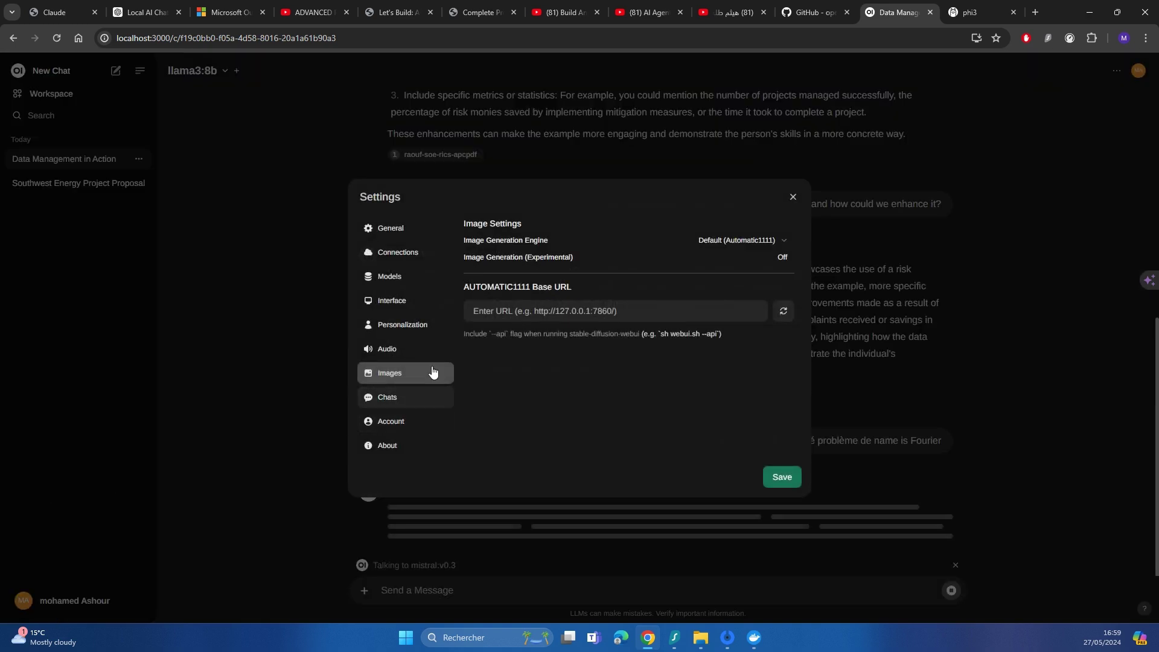
click(396, 401)
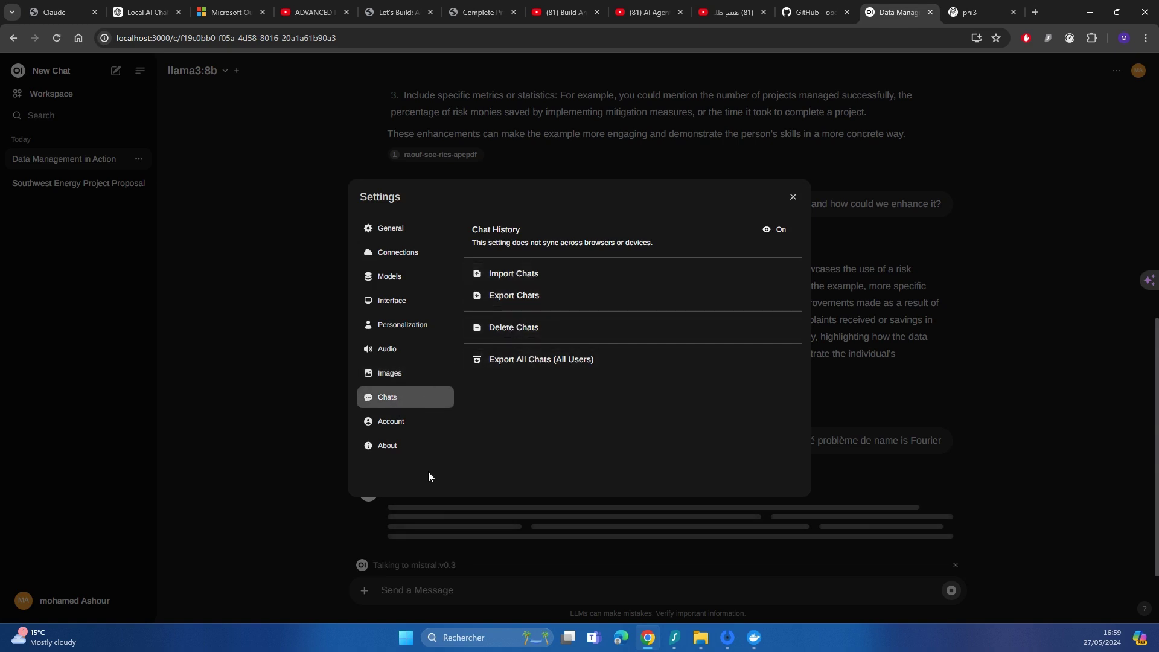
click(383, 422)
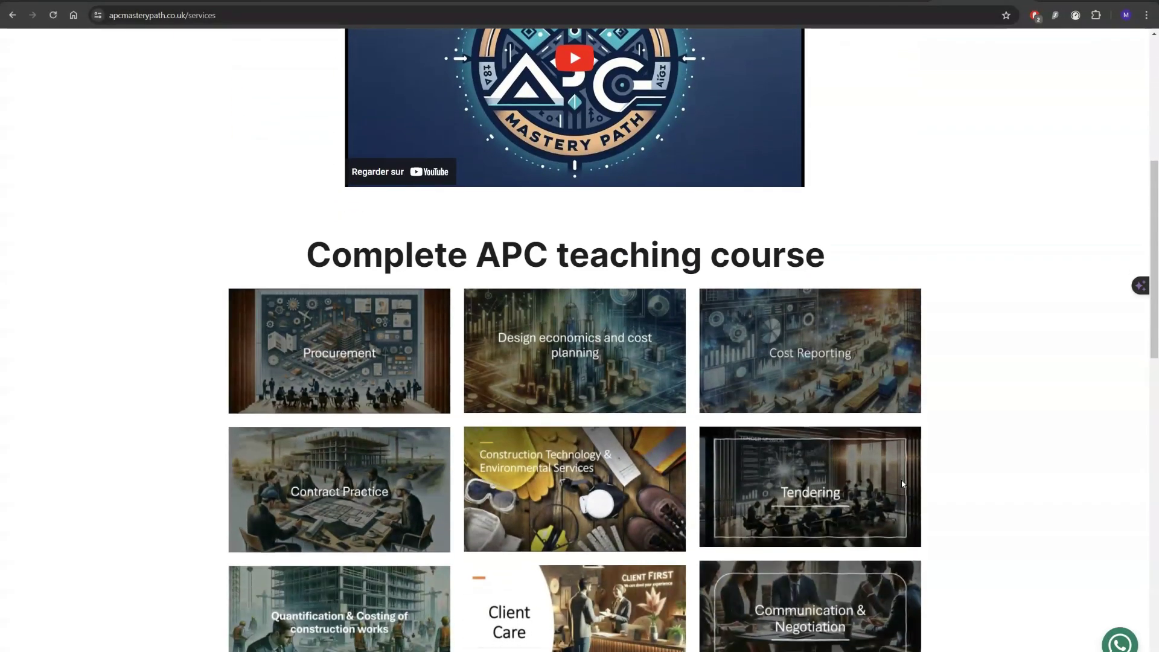
Scroll through the APC Mastery Path services and the blog posts grouped by competency
scroll(901, 484, down, 3)
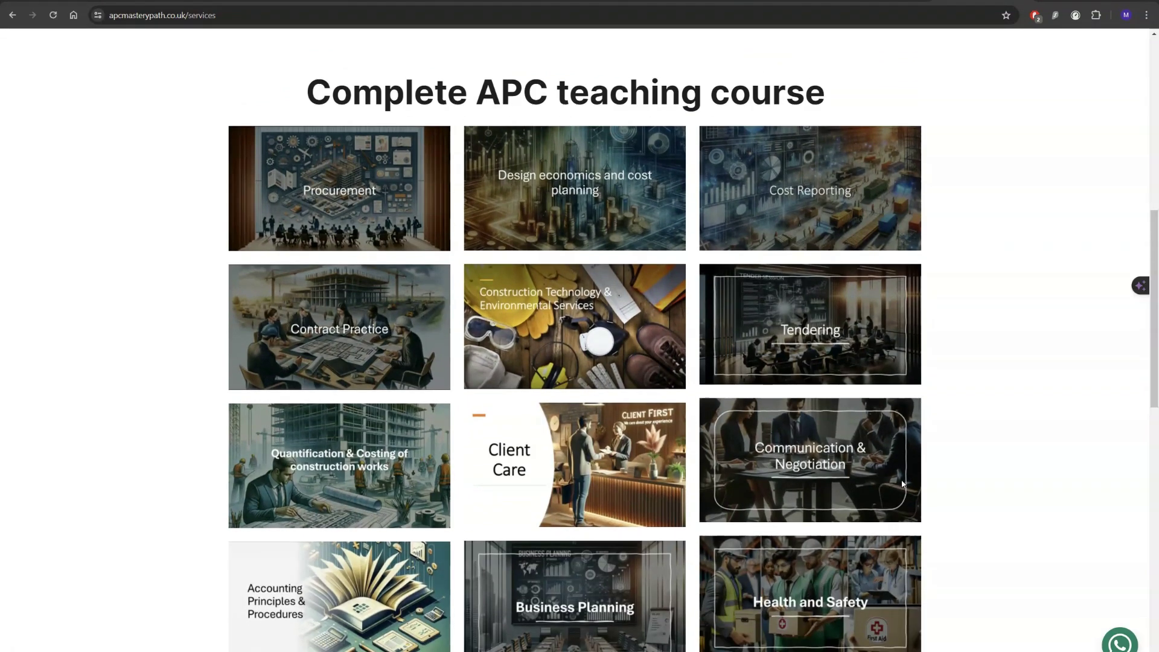
scroll(902, 483, down, 5)
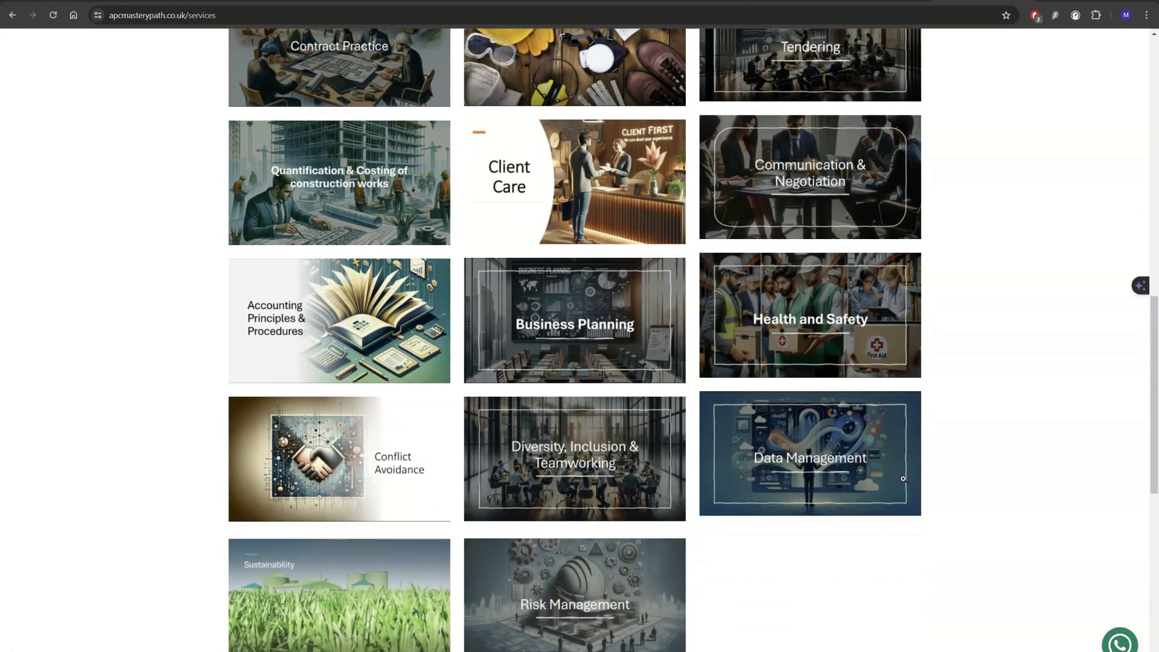
scroll(906, 476, down, 5)
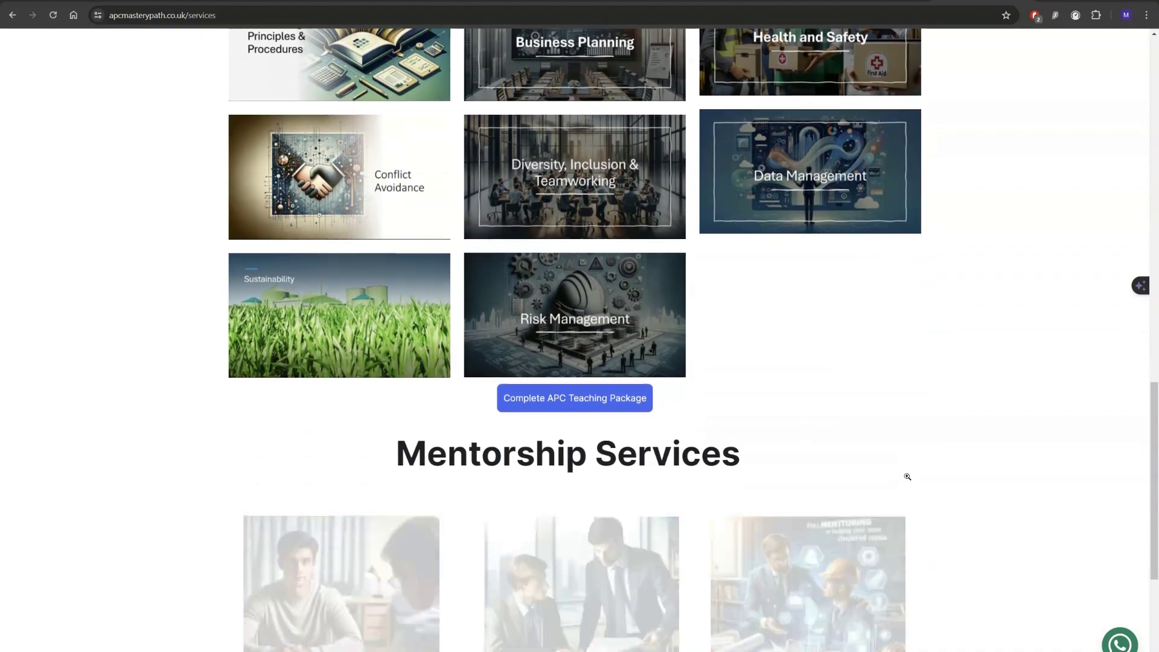
scroll(906, 476, down, 2)
scroll(906, 476, down, 3)
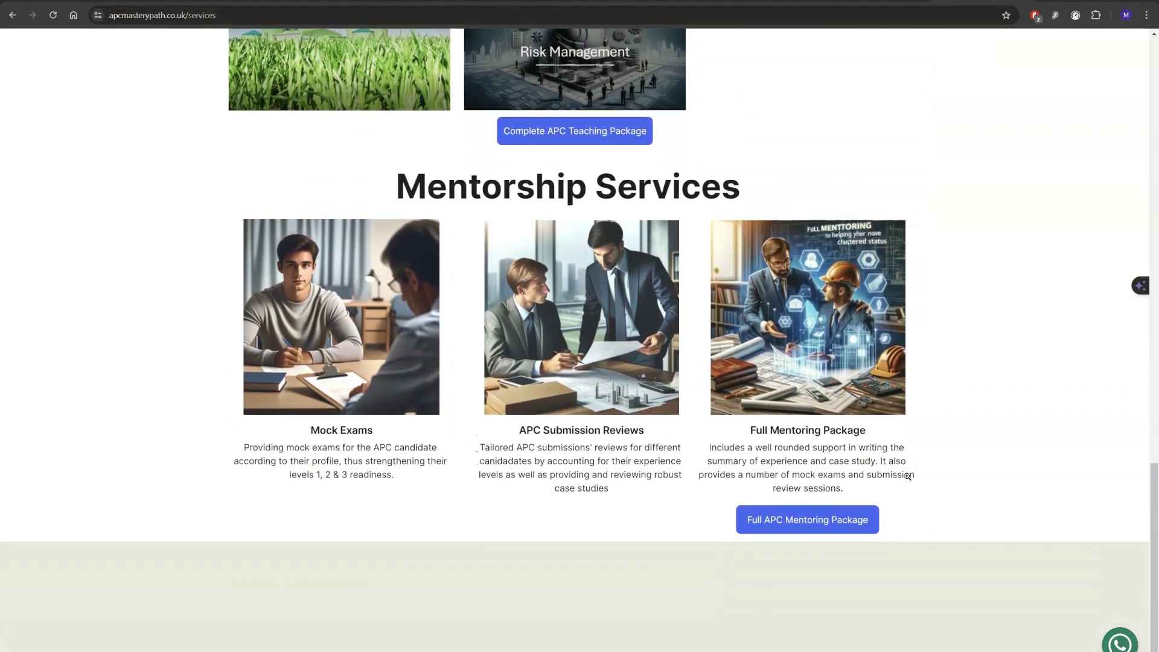
scroll(907, 477, down, 1)
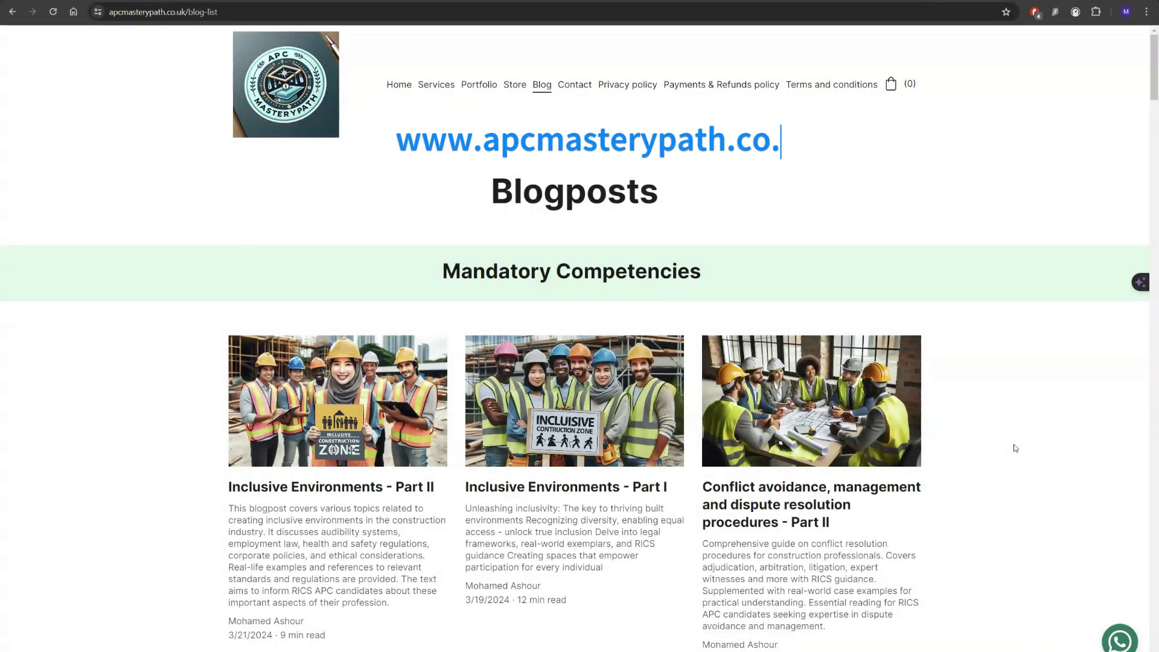
scroll(1013, 446, down, 2)
scroll(1015, 448, down, 5)
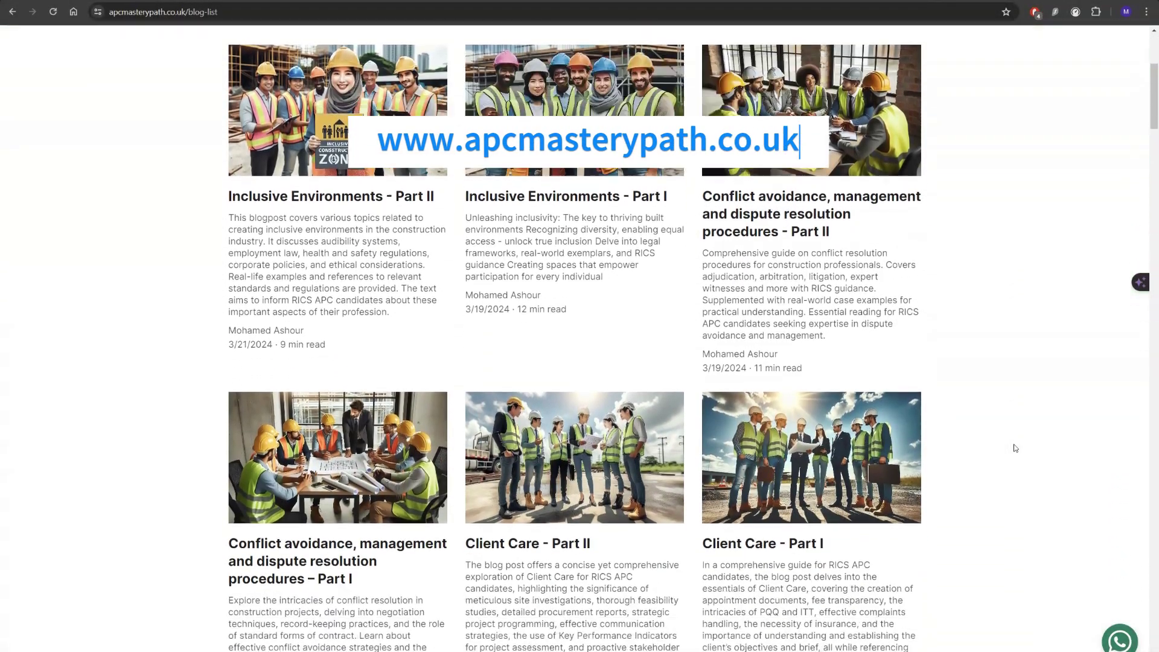
scroll(1015, 448, down, 8)
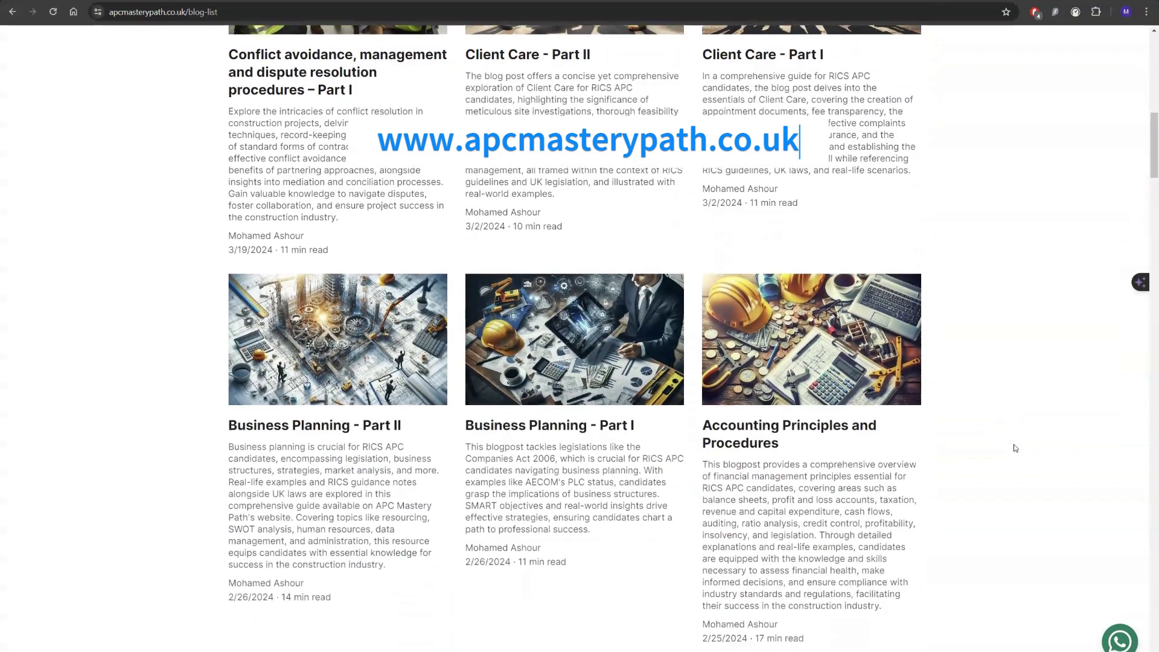
scroll(1015, 448, down, 10)
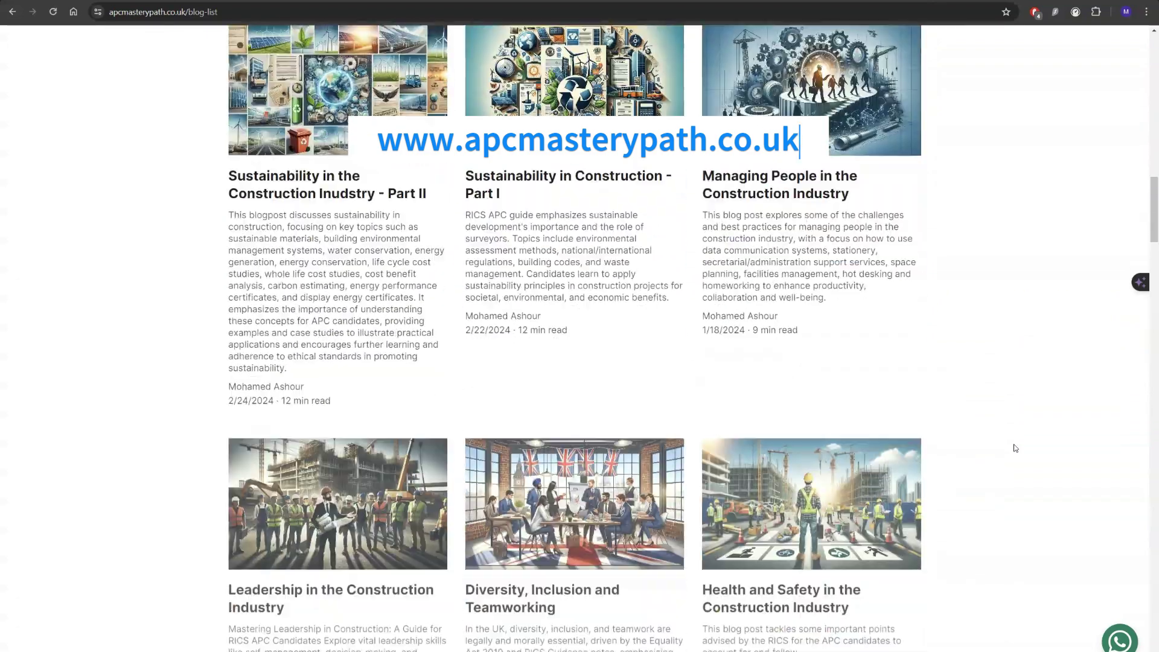
scroll(1015, 447, down, 9)
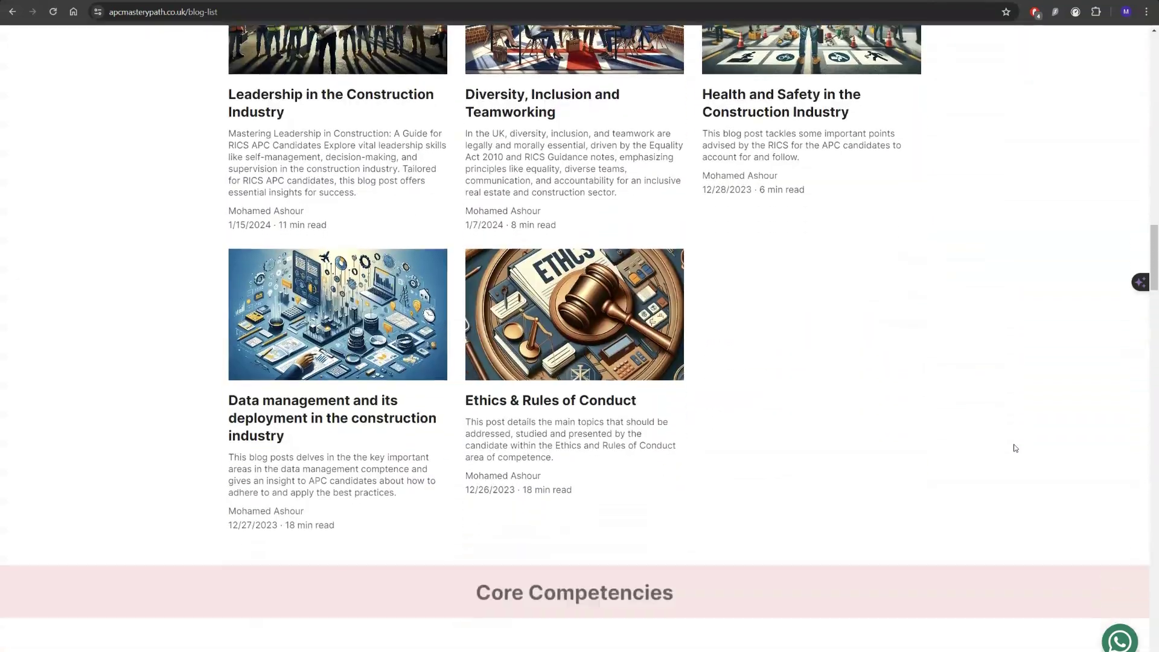
scroll(1015, 448, down, 8)
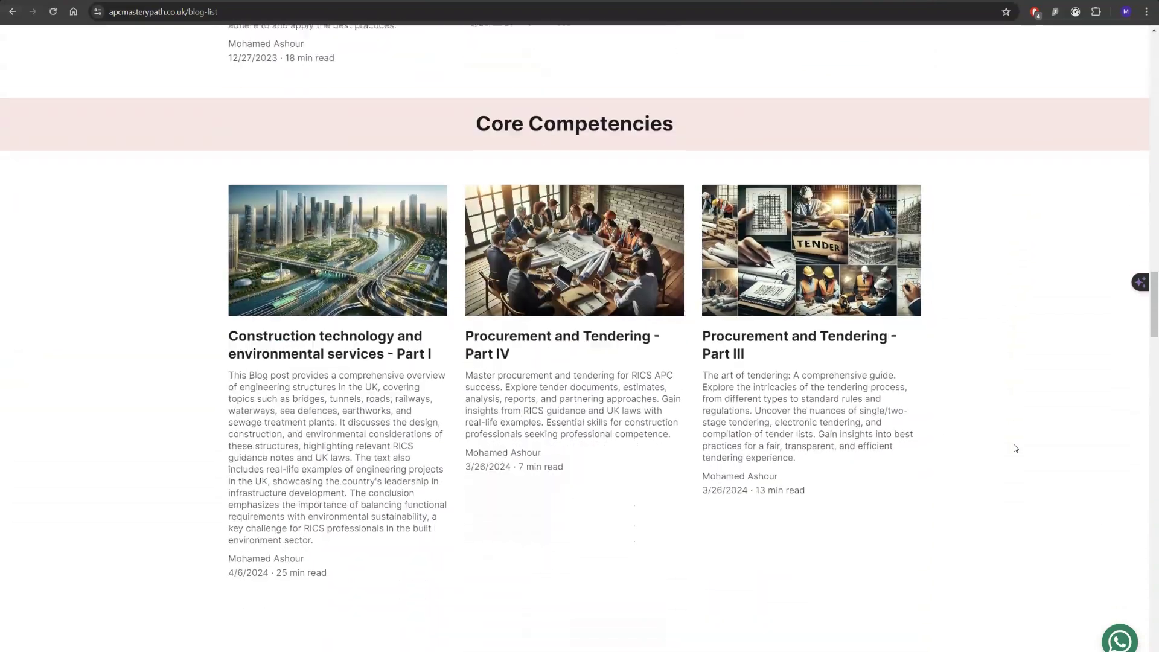
scroll(1015, 448, down, 10)
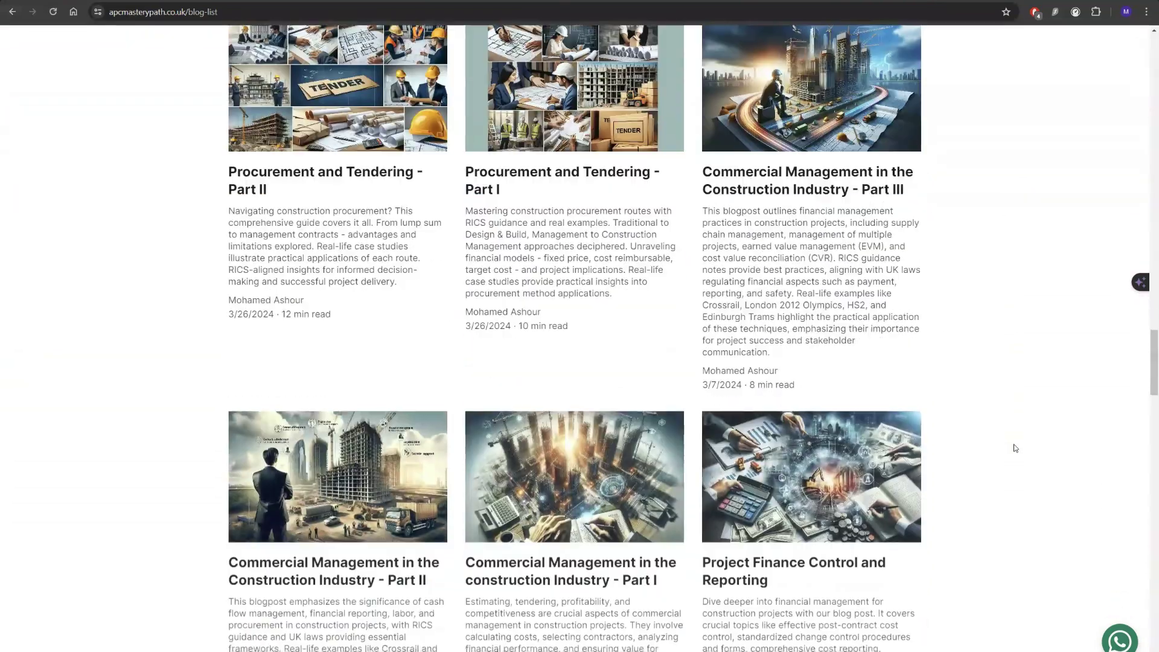
scroll(1015, 448, down, 7)
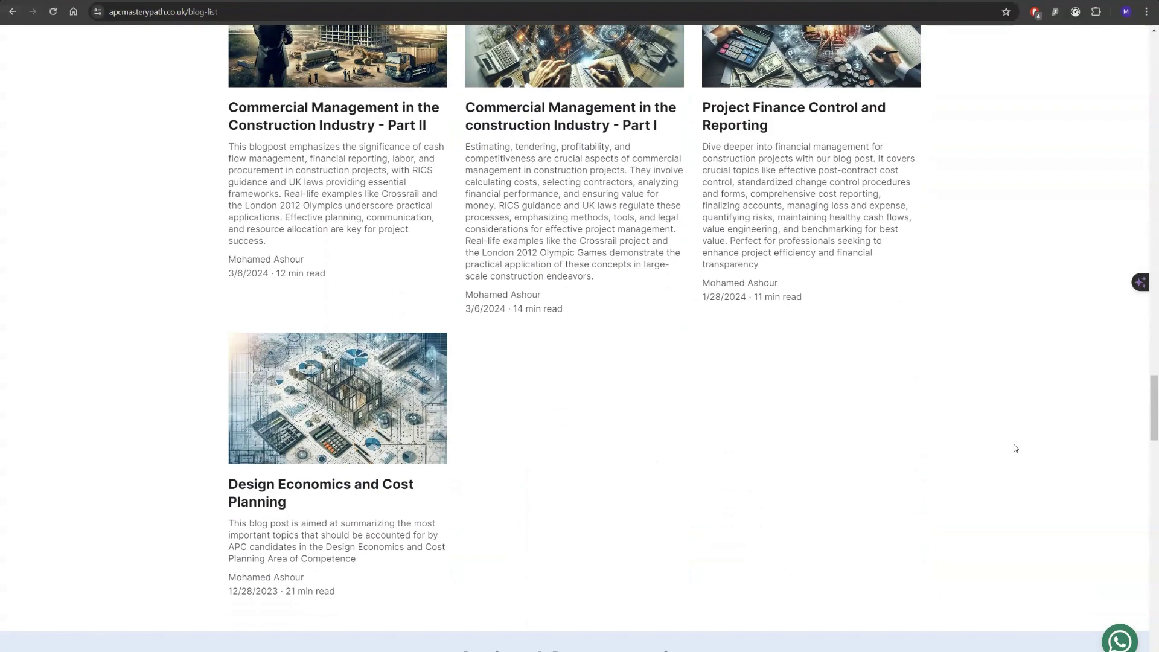
scroll(1015, 448, down, 7)
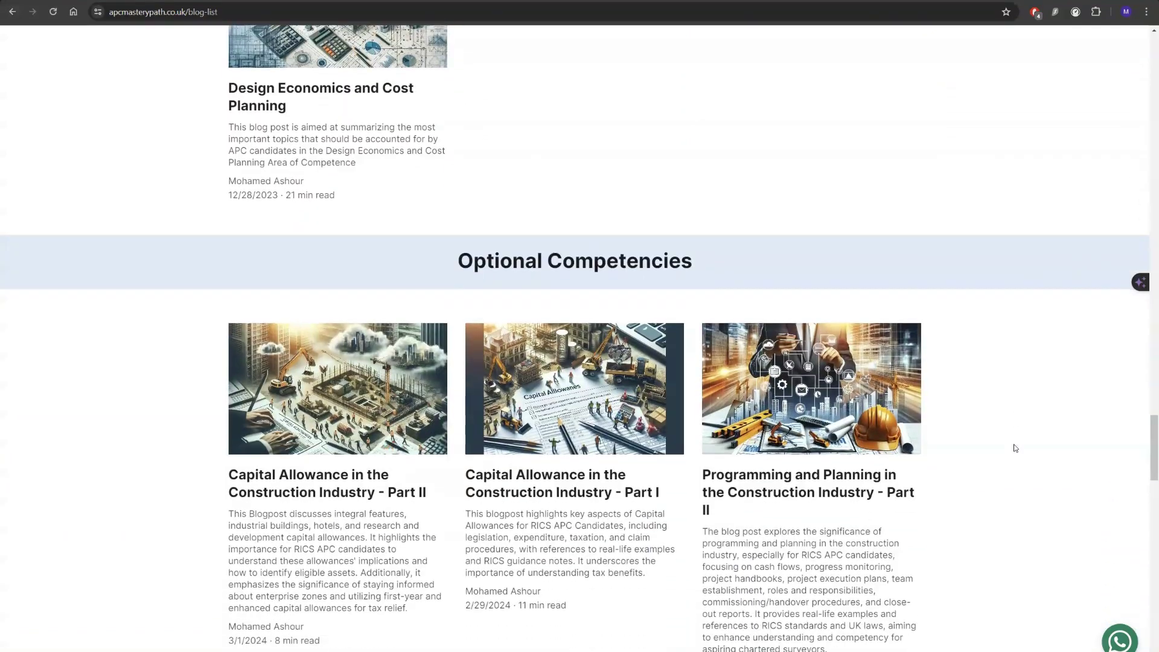